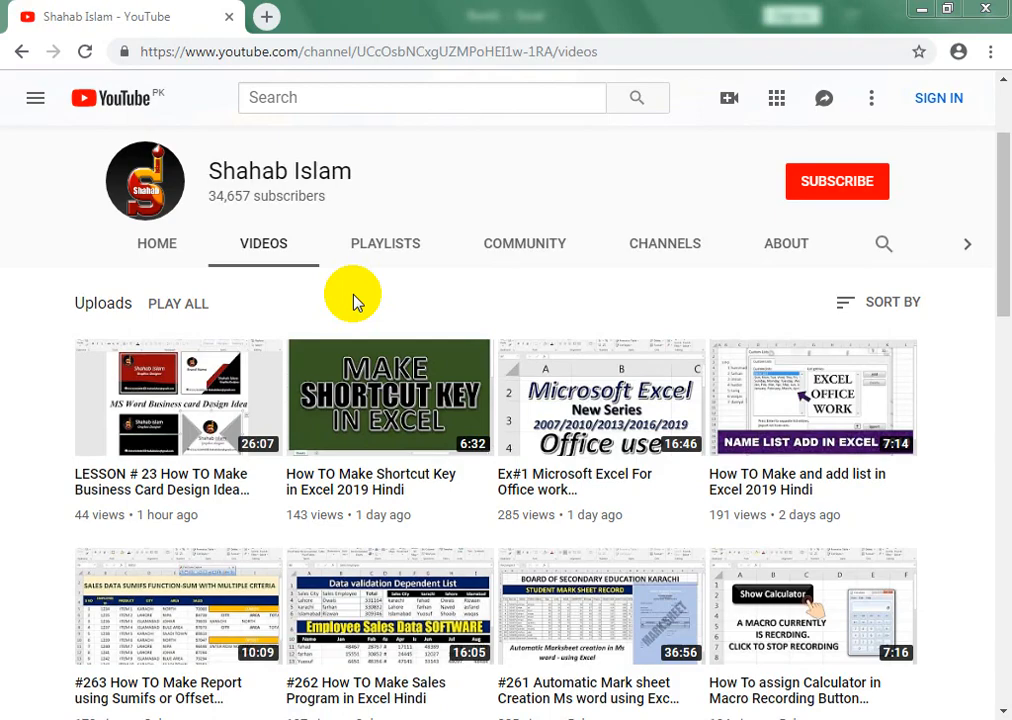
Switch to the Book1 workbook in Excel and look over the sales data on Sheet1.
{"action": "left_click", "coordinate": [354, 718]}
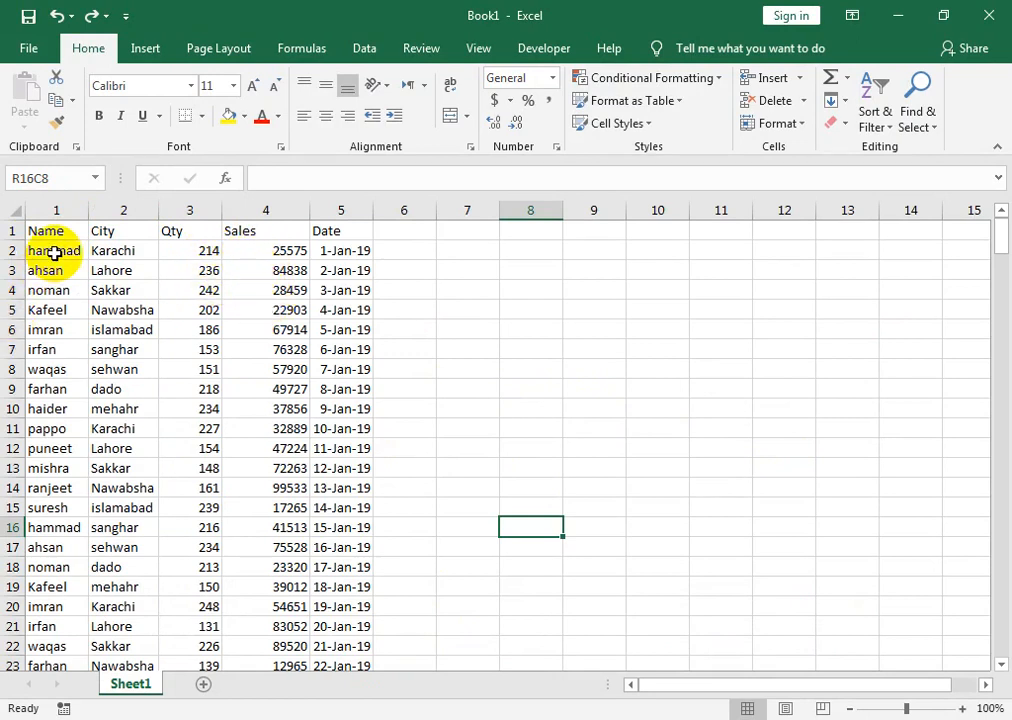
{"action": "mouse_move", "coordinate": [505, 279]}
{"action": "left_mouse_down"}
{"action": "mouse_move", "coordinate": [883, 370]}
{"action": "mouse_move", "coordinate": [913, 551]}
{"action": "left_mouse_up"}
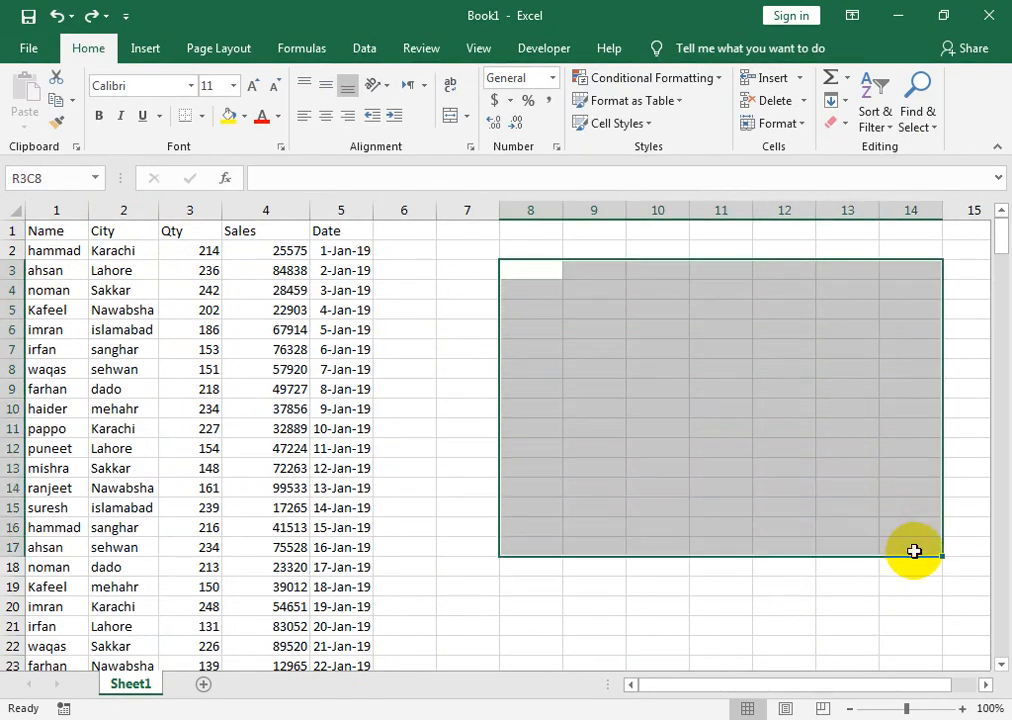
{"action": "left_click", "coordinate": [52, 253]}
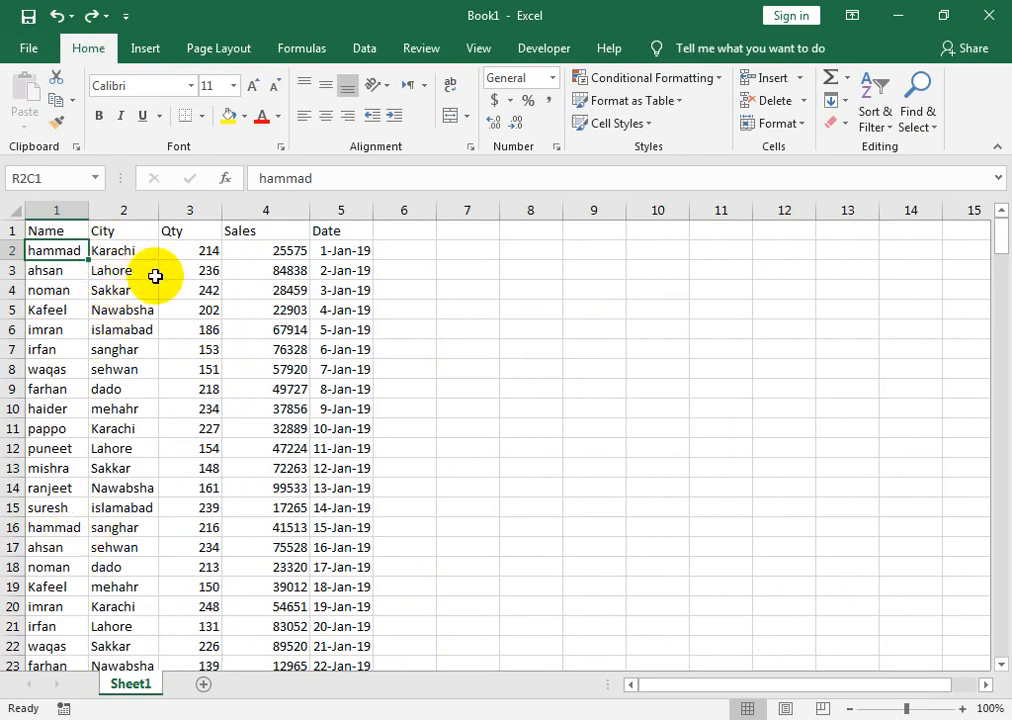
{"action": "left_click", "coordinate": [575, 273]}
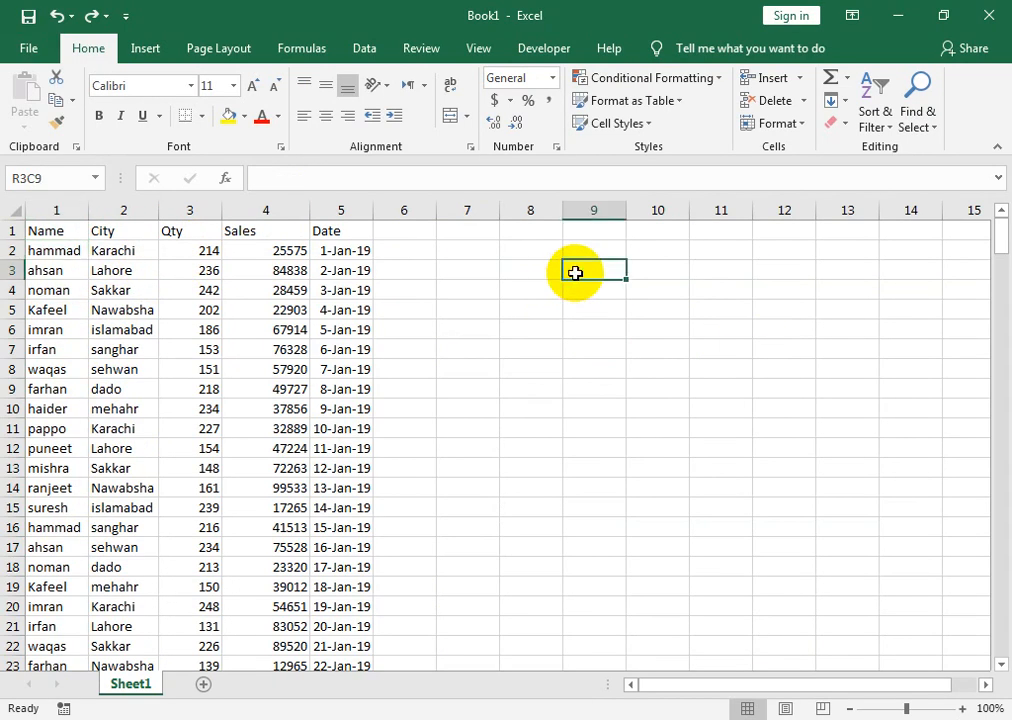
{"action": "left_click_drag", "start_coordinate": [646, 268], "coordinate": [664, 610]}
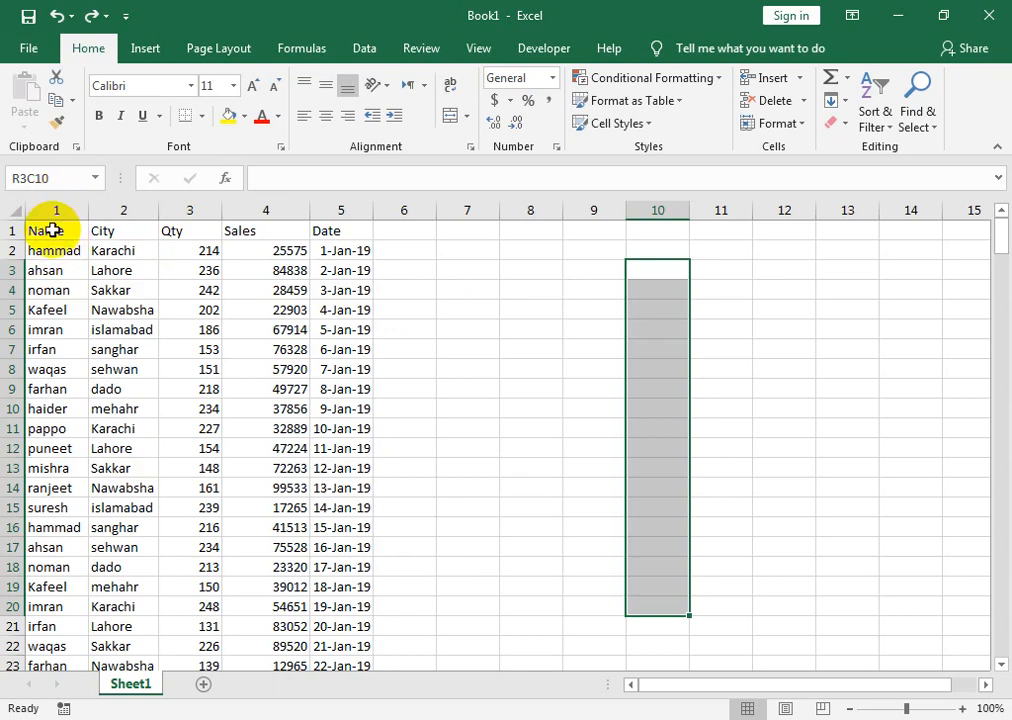
Insert a blank column before the Name column.
{"action": "left_click", "coordinate": [54, 228]}
{"action": "left_click", "coordinate": [50, 210]}
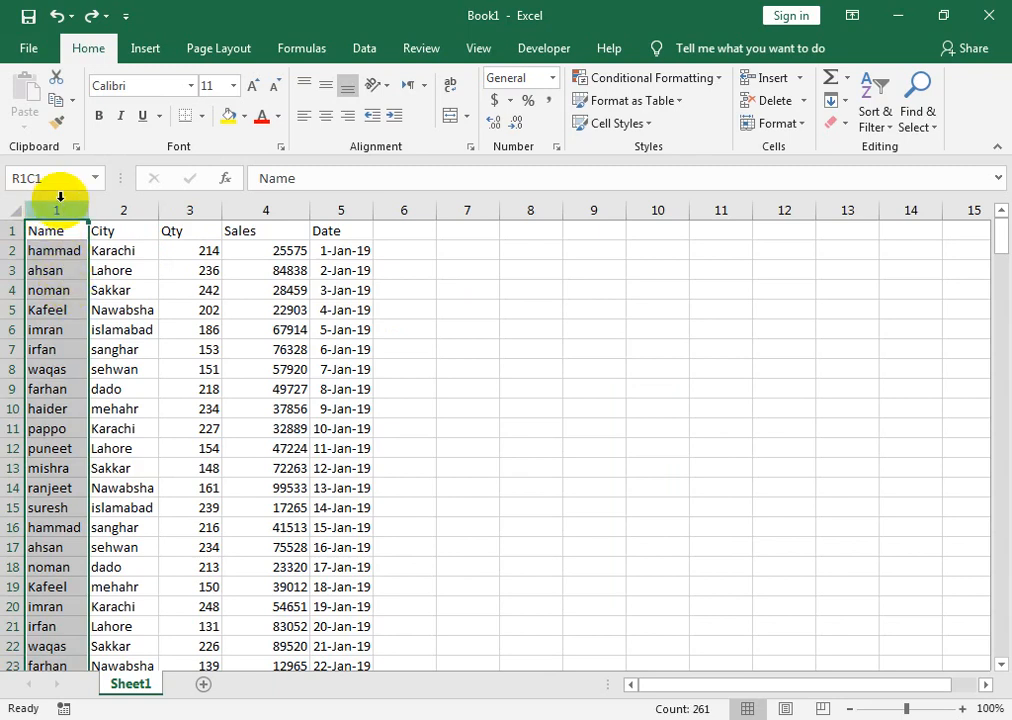
{"action": "key", "text": "ctrl+shift+plus"}
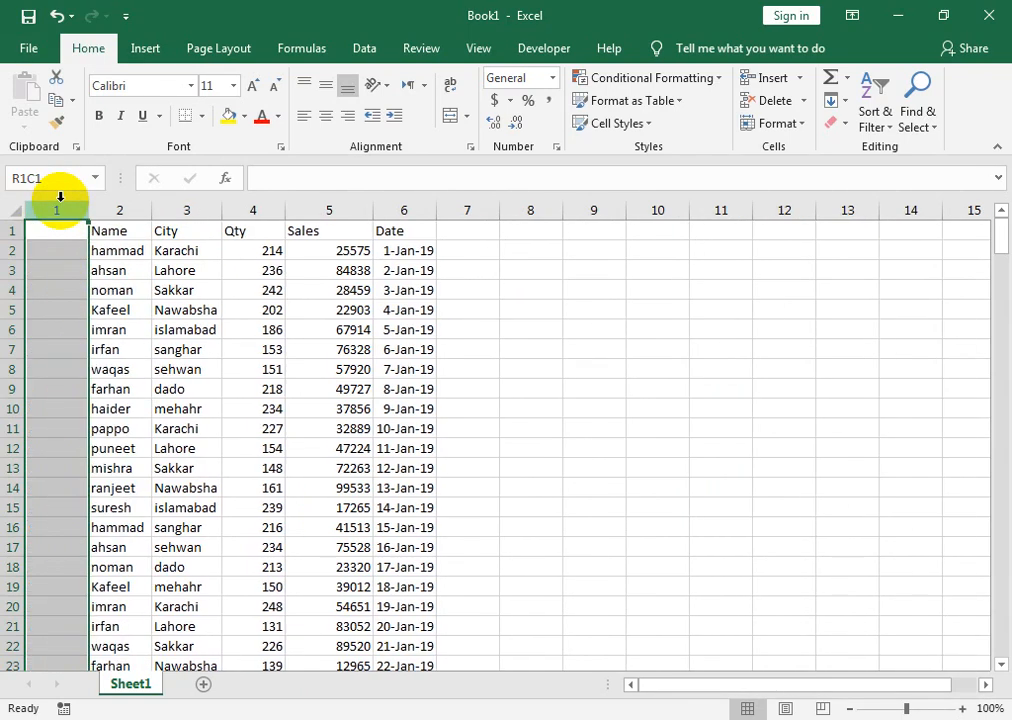
{"action": "right_click", "coordinate": [56, 212]}
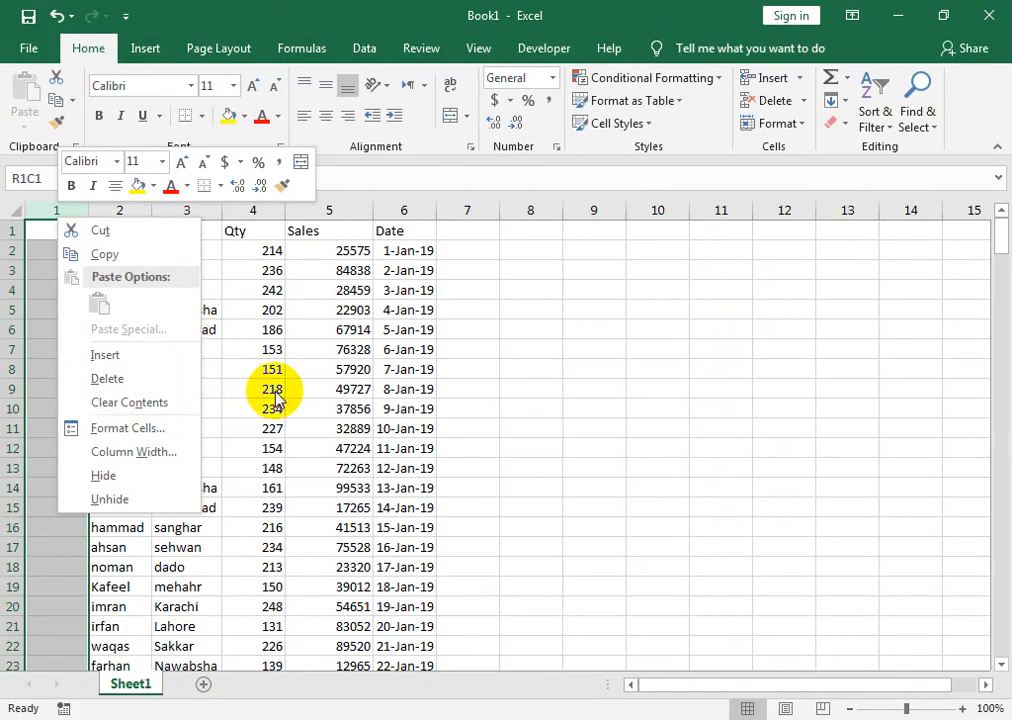
{"action": "key", "text": "Escape"}
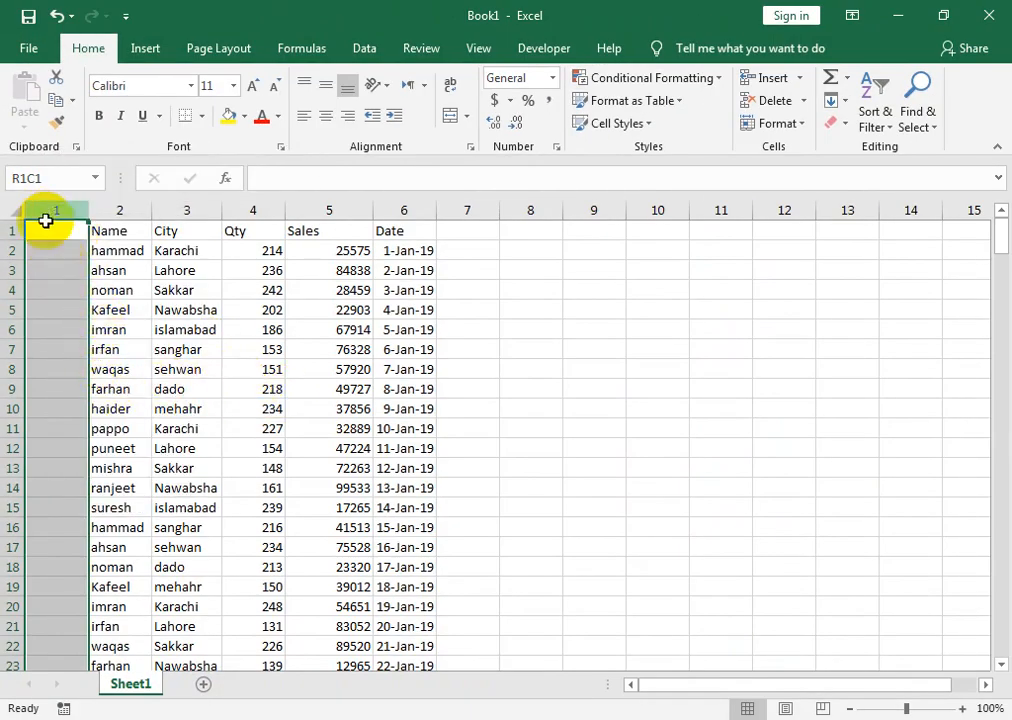
Number the data rows in the blank first column with a series starting 1, 2 from row 2 down.
{"action": "left_click", "coordinate": [41, 250]}
{"action": "type", "text": "1"}
{"action": "key", "text": "Return"}
{"action": "type", "text": "2"}
{"action": "key", "text": "Return"}
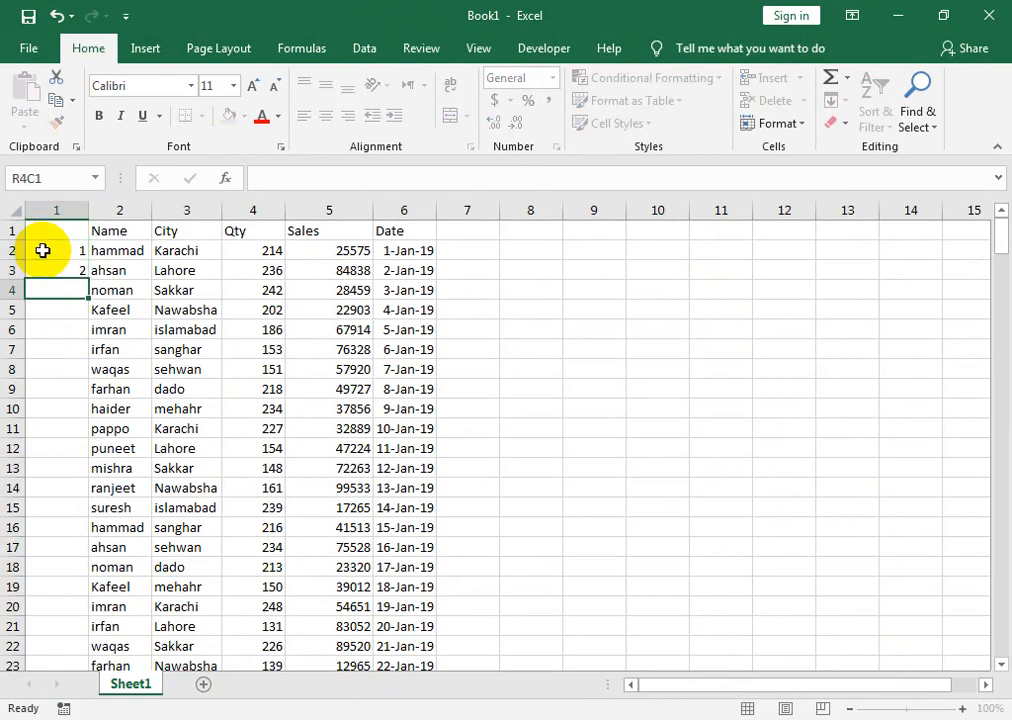
{"action": "left_click_drag", "start_coordinate": [43, 250], "coordinate": [77, 267]}
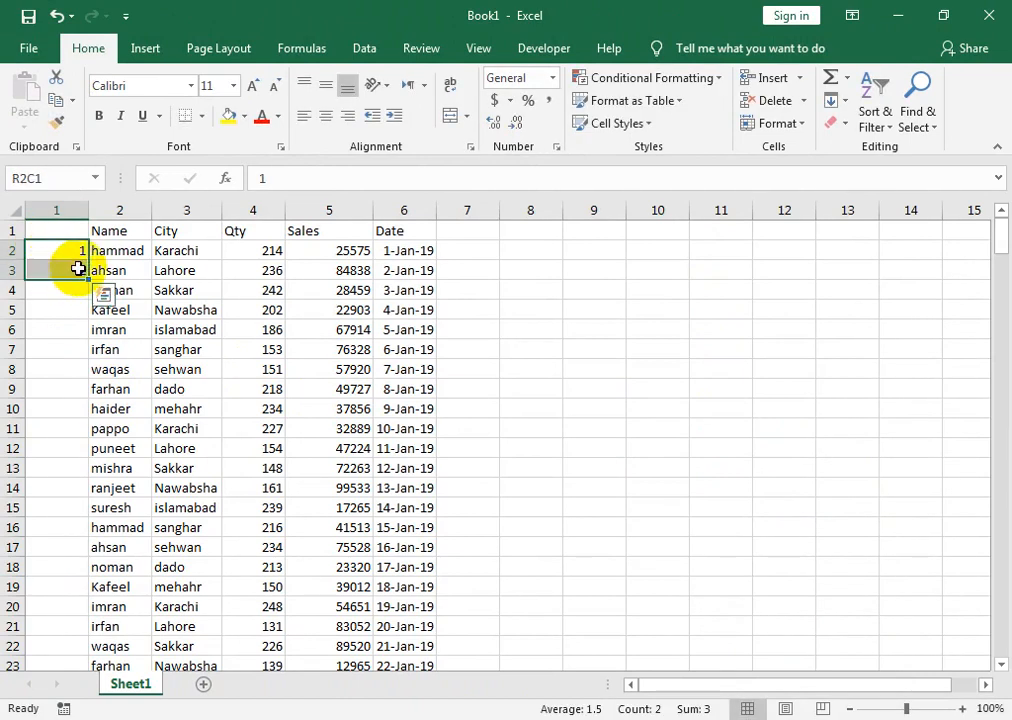
{"action": "double_click", "coordinate": [90, 282]}
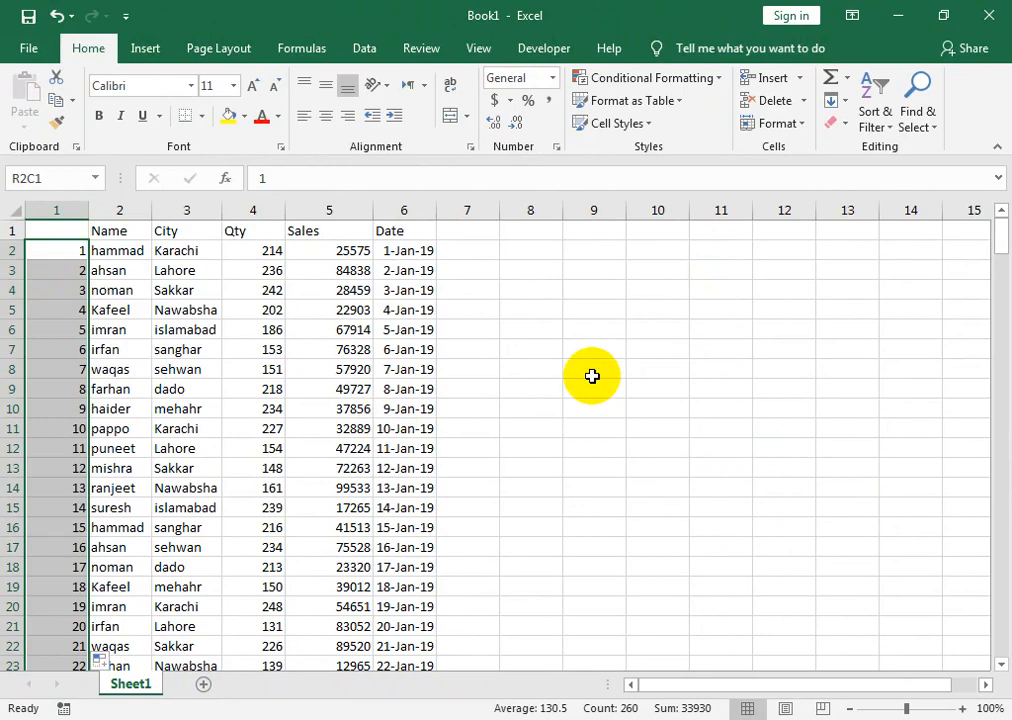
Autofit the width of the Date column to its contents.
{"action": "key", "text": "ctrl+Down"}
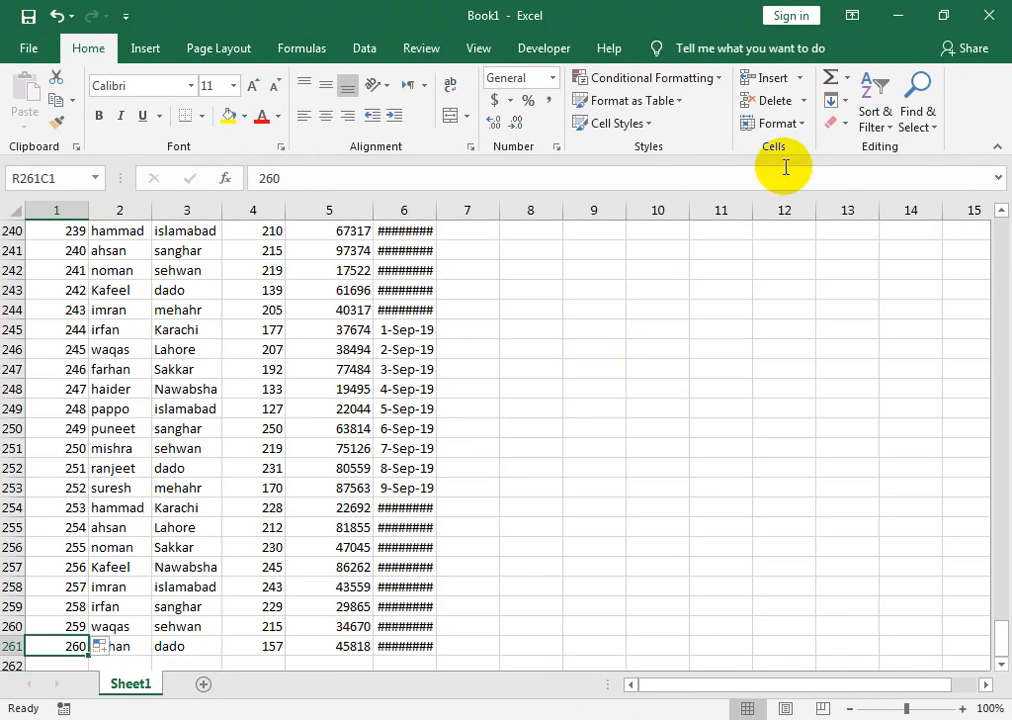
{"action": "left_click", "coordinate": [437, 214]}
{"action": "double_click", "coordinate": [437, 214]}
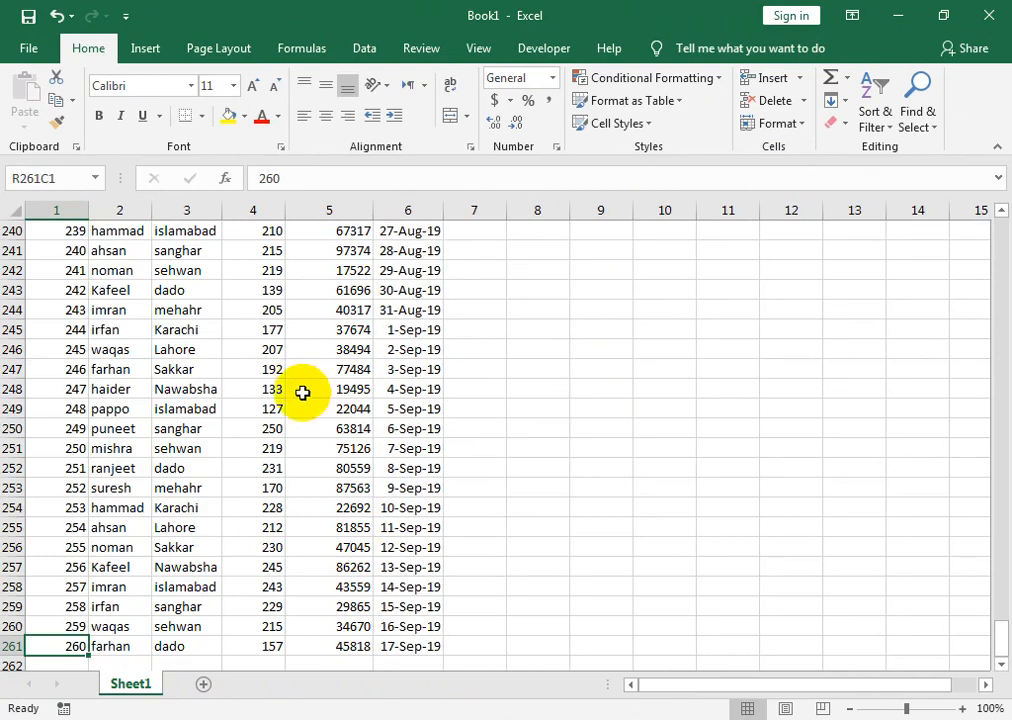
Clear the serial numbers from the first column, from row 2 down to the last data row.
{"action": "key", "text": "ctrl+Up"}
{"action": "scroll", "coordinate": [303, 430], "scroll_direction": "up", "scroll_amount": 1}
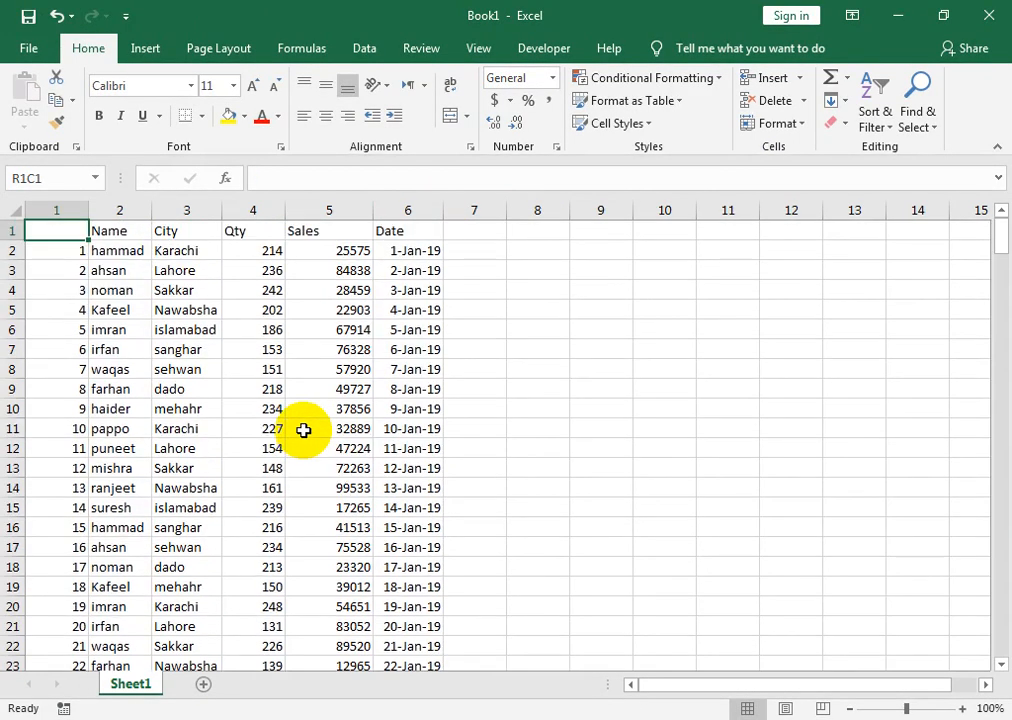
{"action": "key", "text": "Down"}
{"action": "key", "text": "Up"}
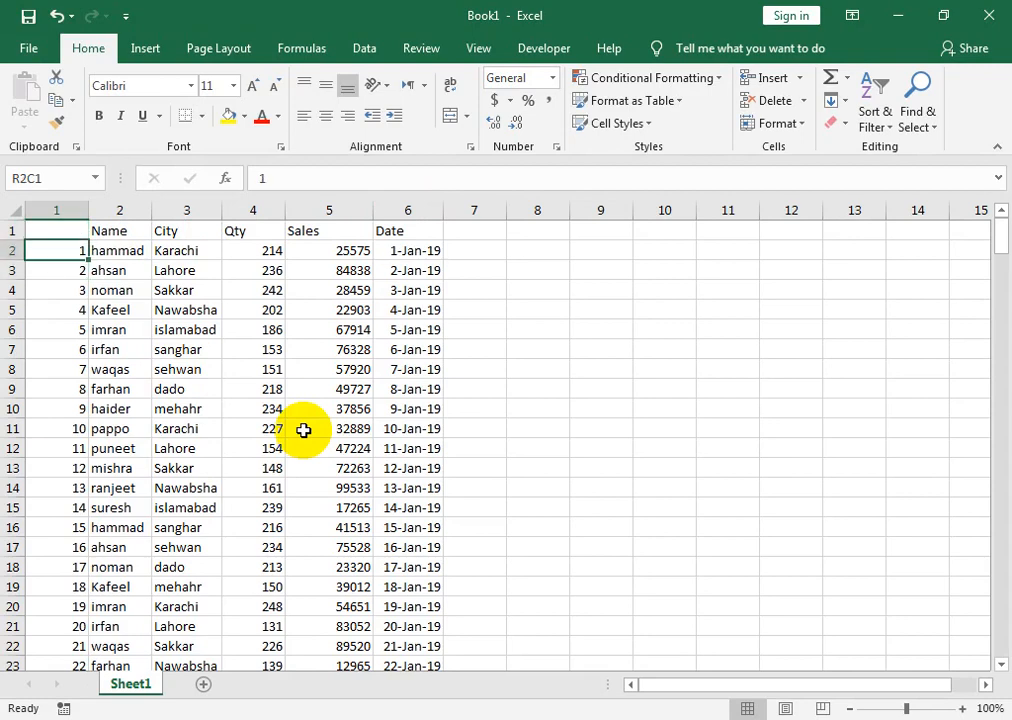
{"action": "key", "text": "ctrl+shift+Down"}
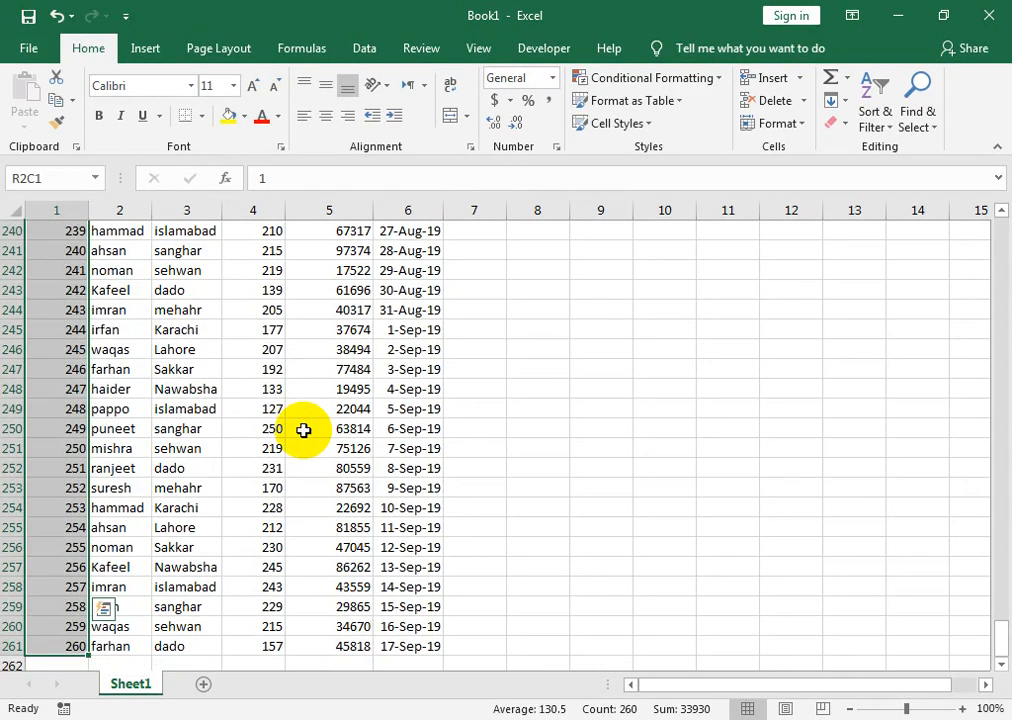
{"action": "key", "text": "Delete"}
{"action": "key", "text": "ctrl+BackSpace"}
{"action": "key", "text": "Down"}
{"action": "key", "text": "Up"}
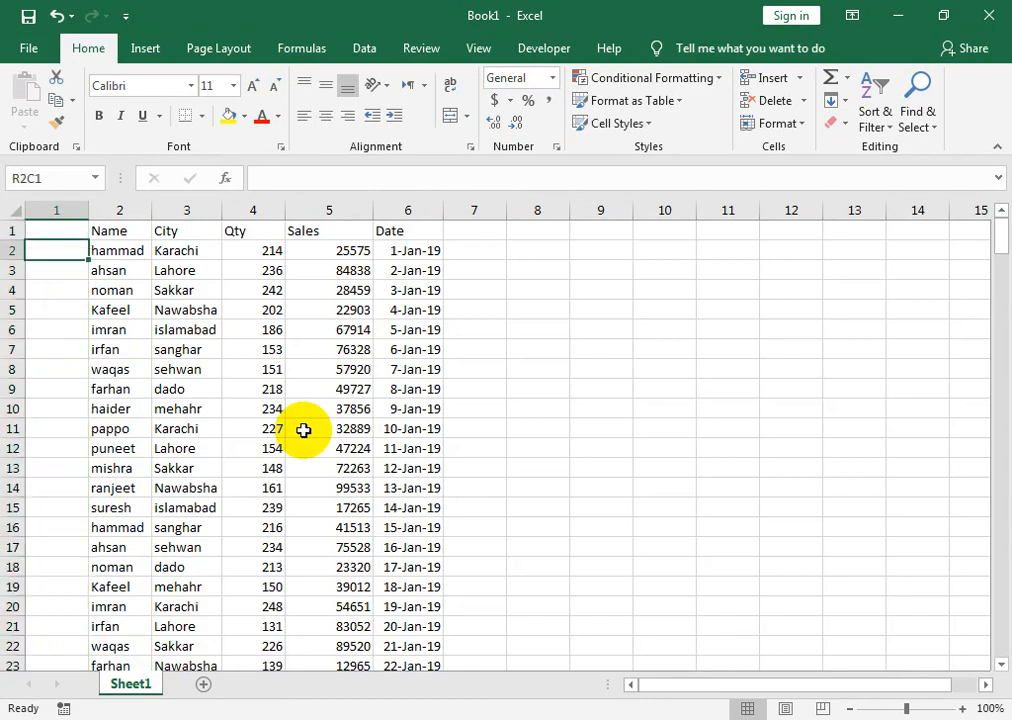
{"action": "type", "text": "=count"}
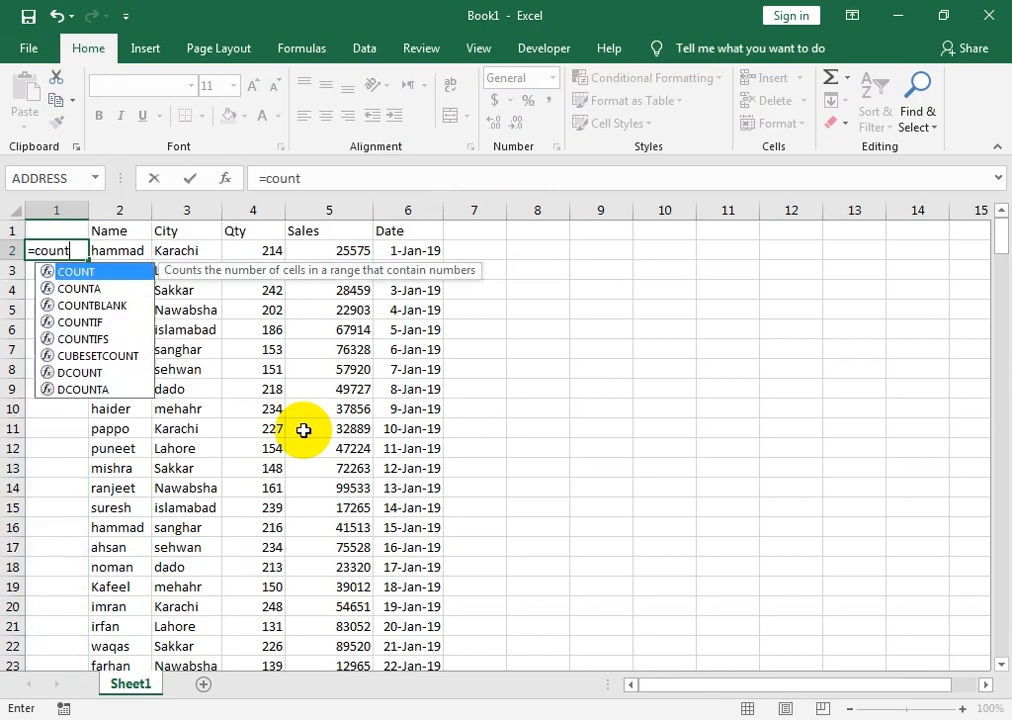
{"action": "type", "text": "if("}
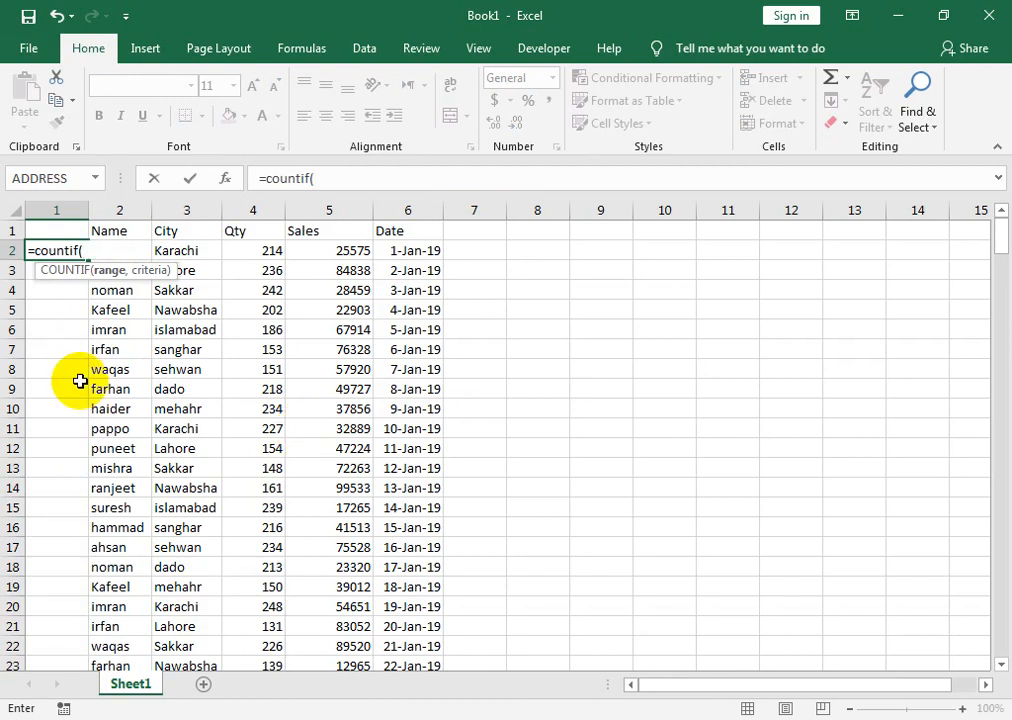
{"action": "key", "text": "Right"}
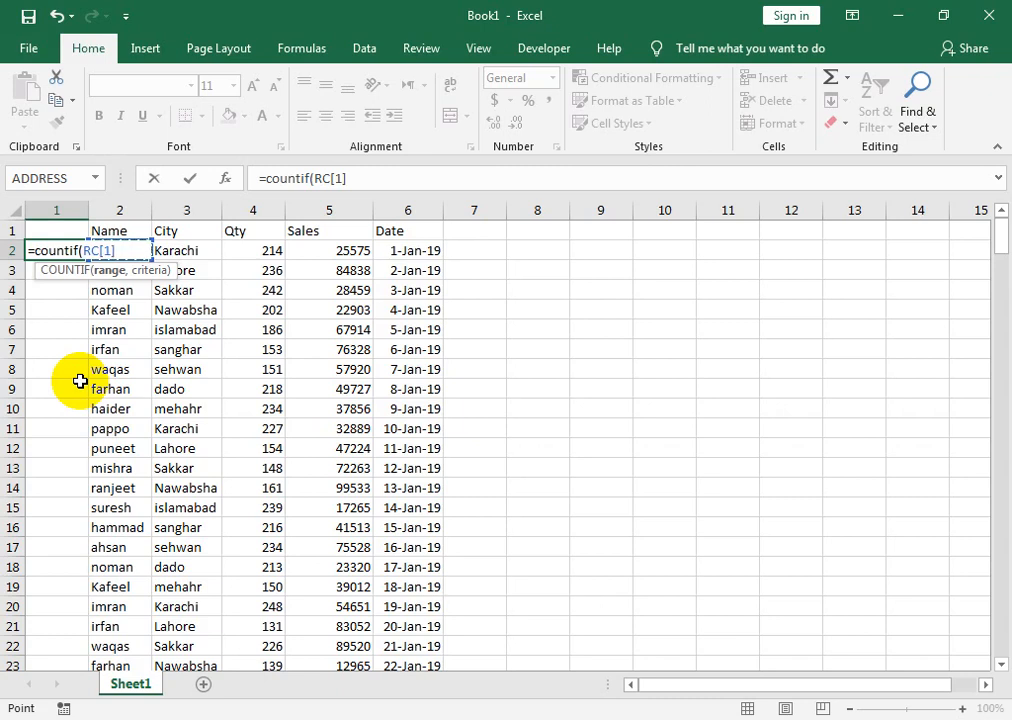
{"action": "key", "text": "BackSpace"}
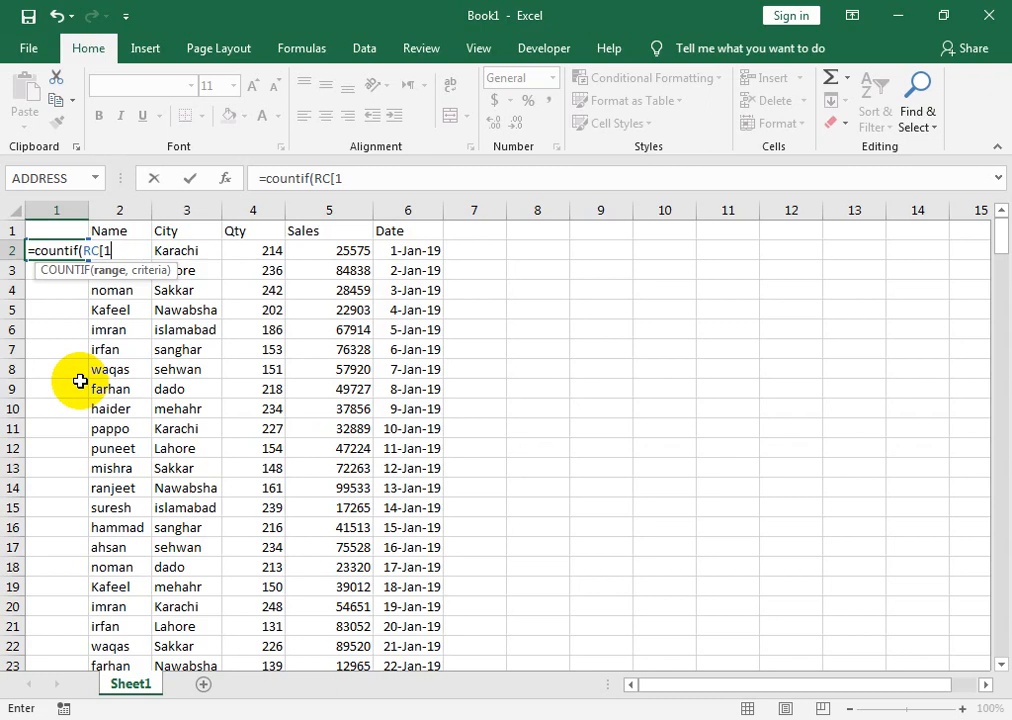
{"action": "key", "text": "BackSpace"}
{"action": "key", "text": "BackSpace"}
{"action": "key", "text": "BackSpace"}
{"action": "key", "text": "BackSpace"}
{"action": "key", "text": "BackSpace"}
{"action": "key", "text": "BackSpace"}
{"action": "key", "text": "BackSpace"}
{"action": "key", "text": "BackSpace"}
{"action": "key", "text": "BackSpace"}
{"action": "key", "text": "BackSpace"}
{"action": "key", "text": "BackSpace"}
{"action": "key", "text": "BackSpace"}
{"action": "key", "text": "BackSpace"}
{"action": "key", "text": "Return"}
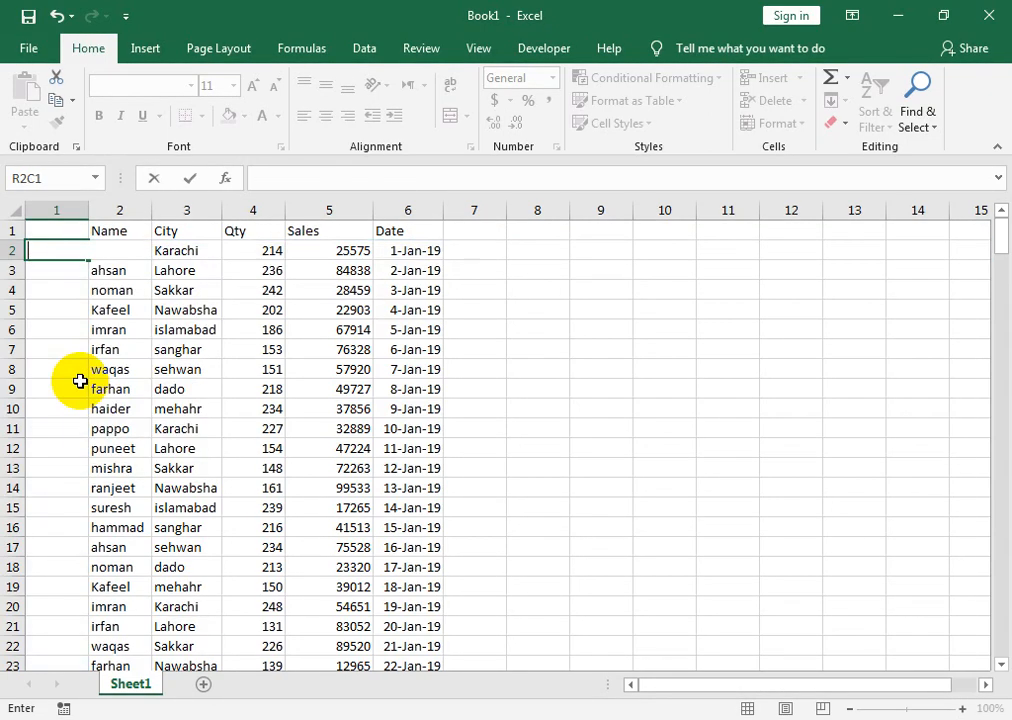
Turn off the R1C1 reference style in the Excel formula options.
{"action": "left_click", "coordinate": [41, 58]}
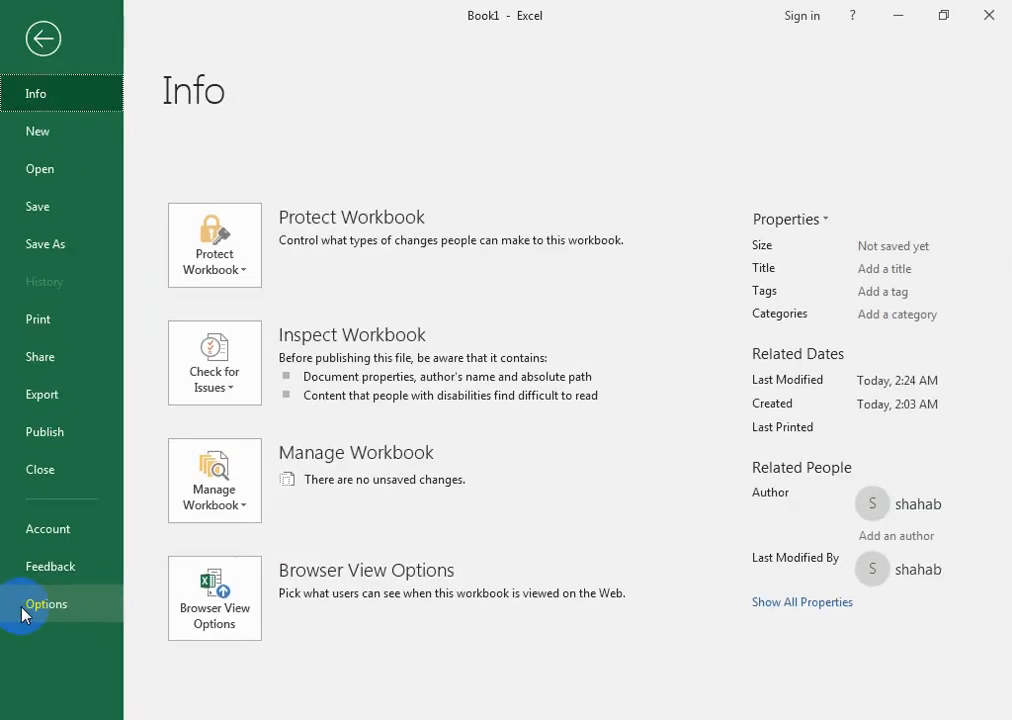
{"action": "left_click", "coordinate": [58, 606]}
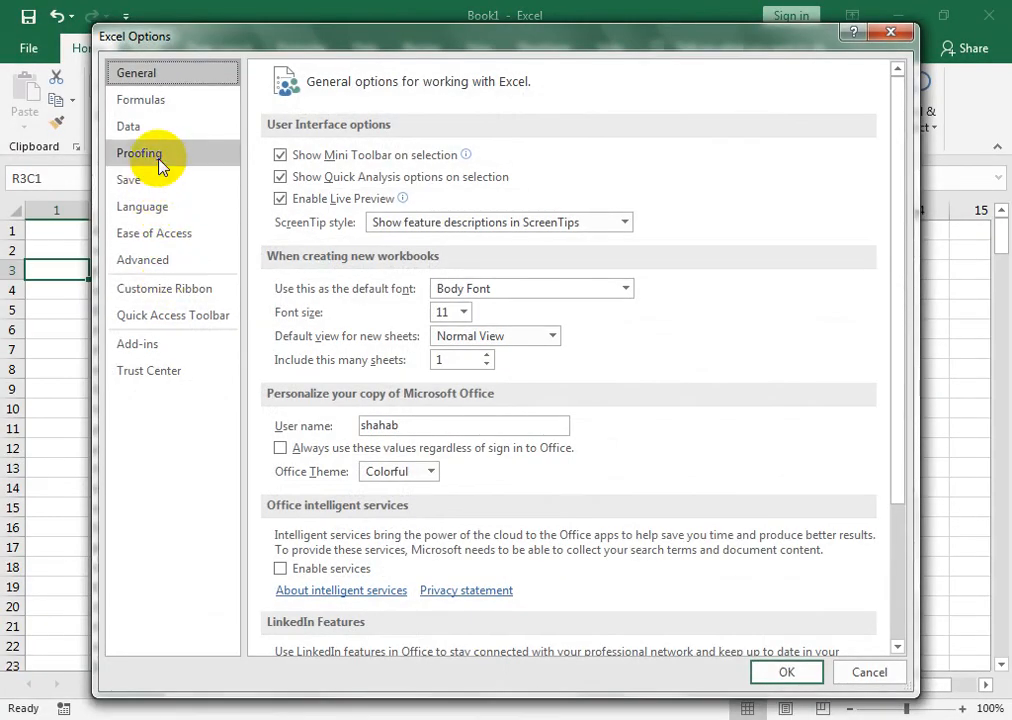
{"action": "left_click", "coordinate": [158, 158]}
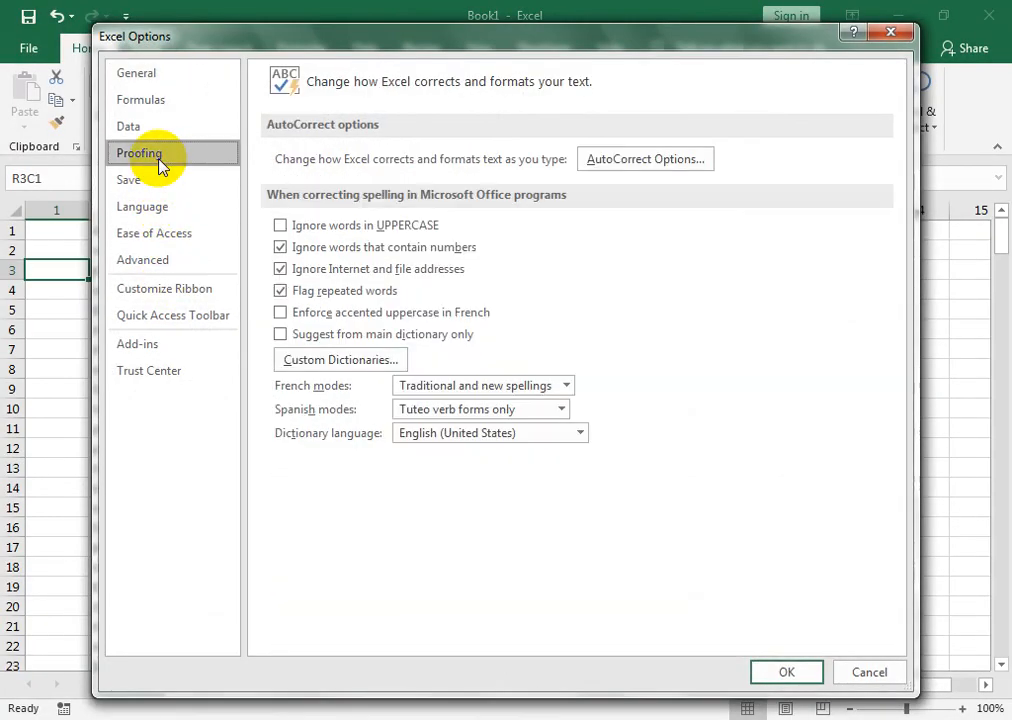
{"action": "left_click", "coordinate": [146, 128]}
{"action": "left_click", "coordinate": [148, 101]}
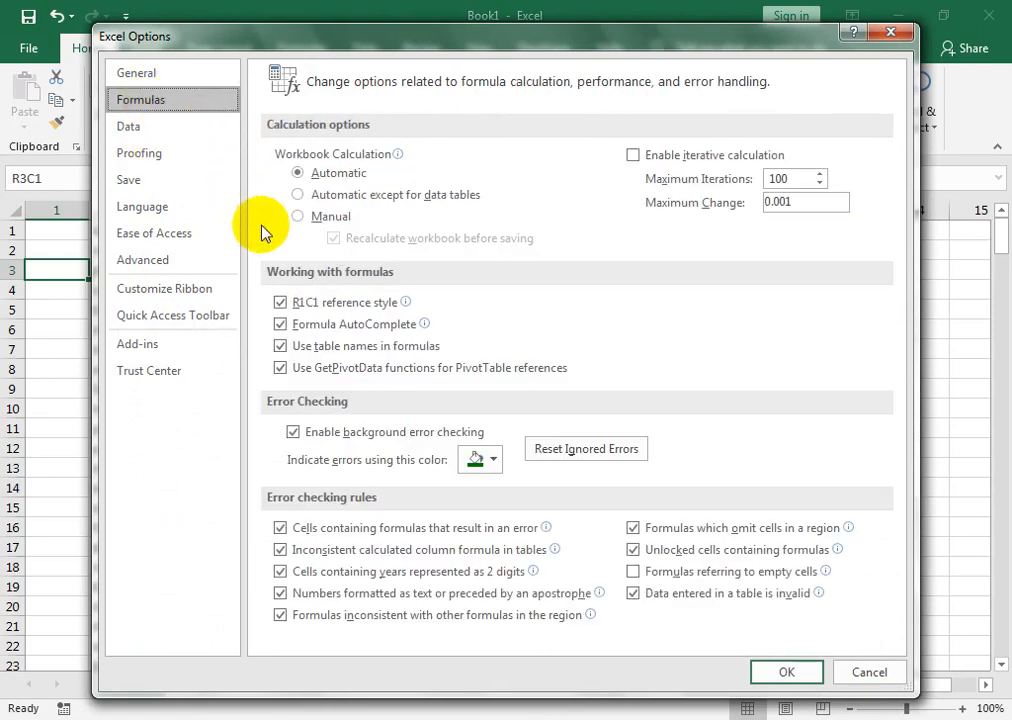
{"action": "left_click", "coordinate": [280, 302]}
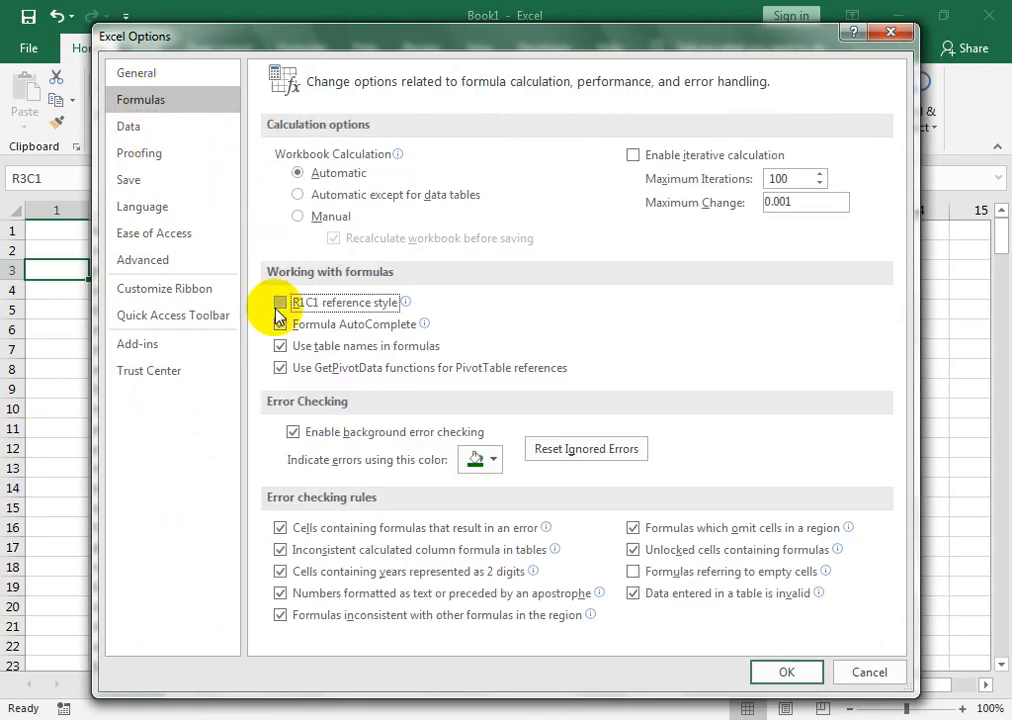
{"action": "left_click", "coordinate": [791, 667]}
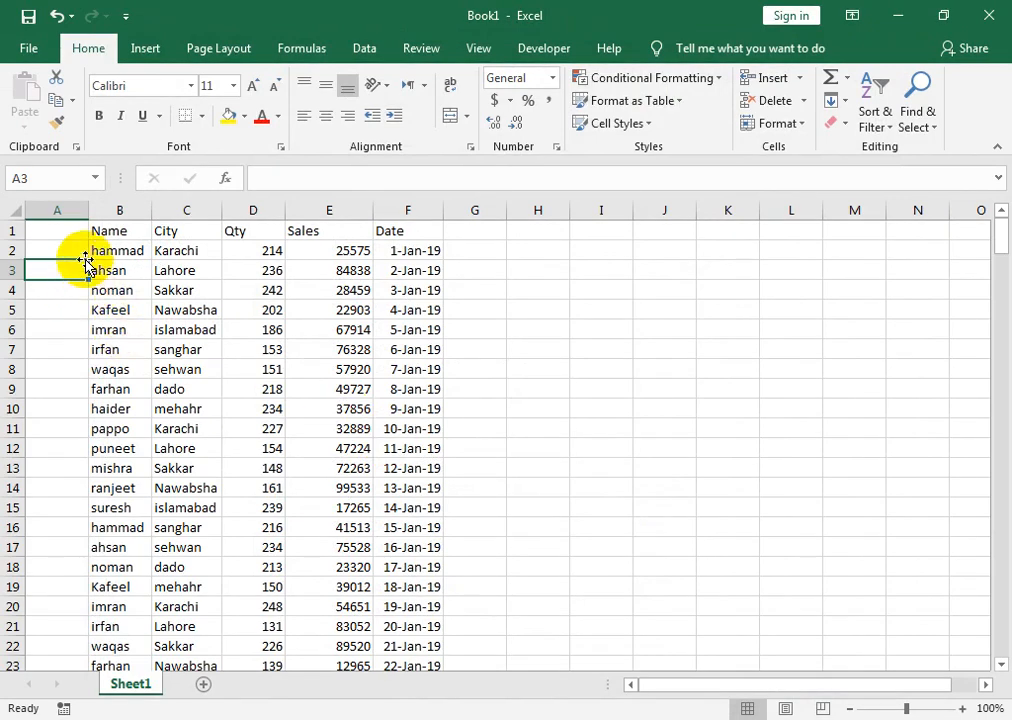
Start a COUNTIF formula in A2 with the expanding range $B$2:B2, locking only the first reference.
{"action": "left_click", "coordinate": [84, 251]}
{"action": "type", "text": "="}
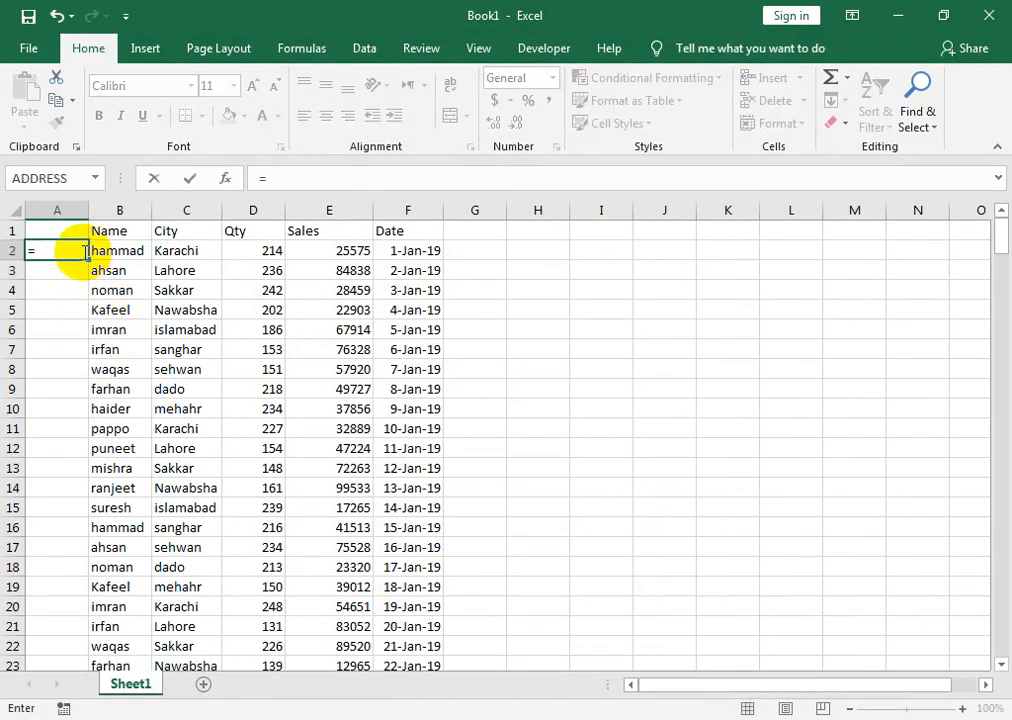
{"action": "type", "text": "coun"}
{"action": "type", "text": "tif"}
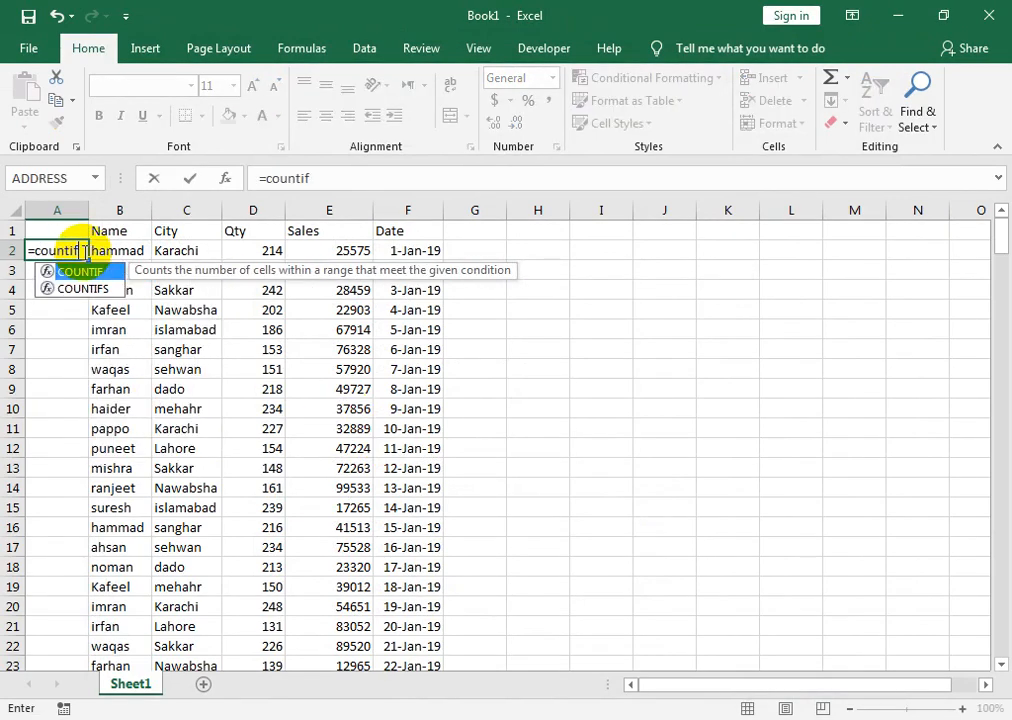
{"action": "type", "text": "("}
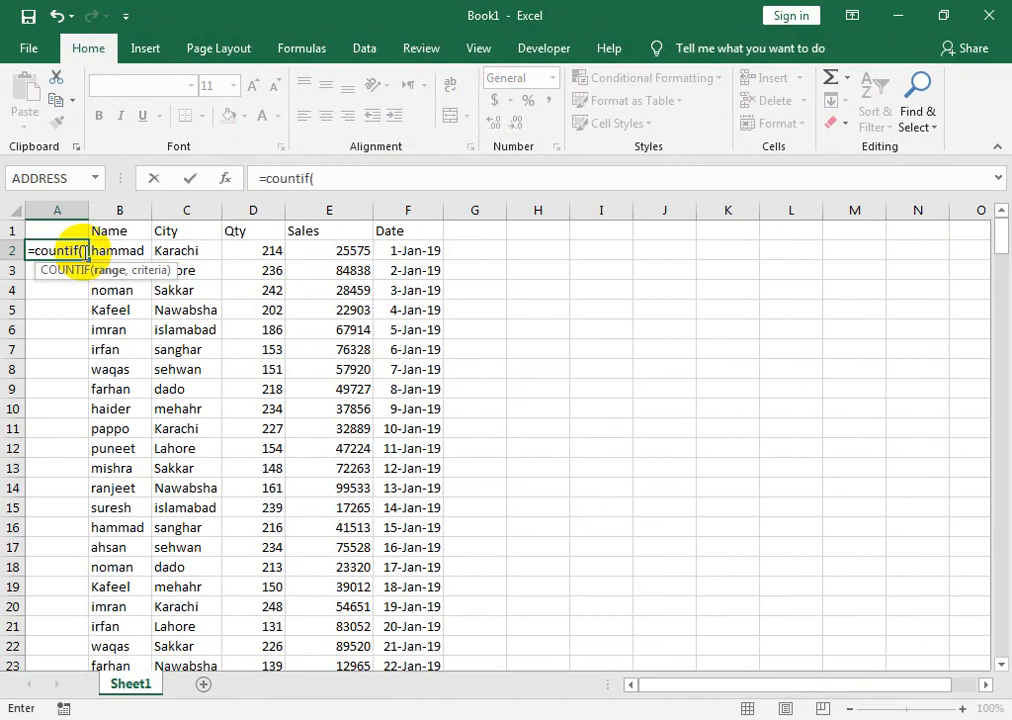
{"action": "left_click", "coordinate": [89, 250]}
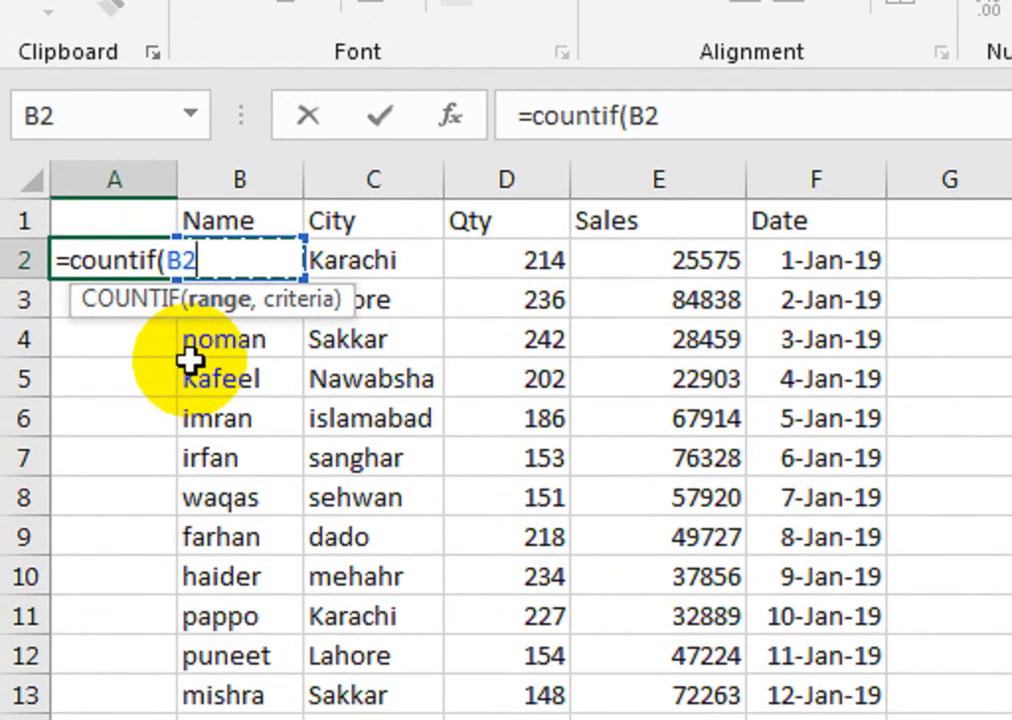
{"action": "type", "text": ":"}
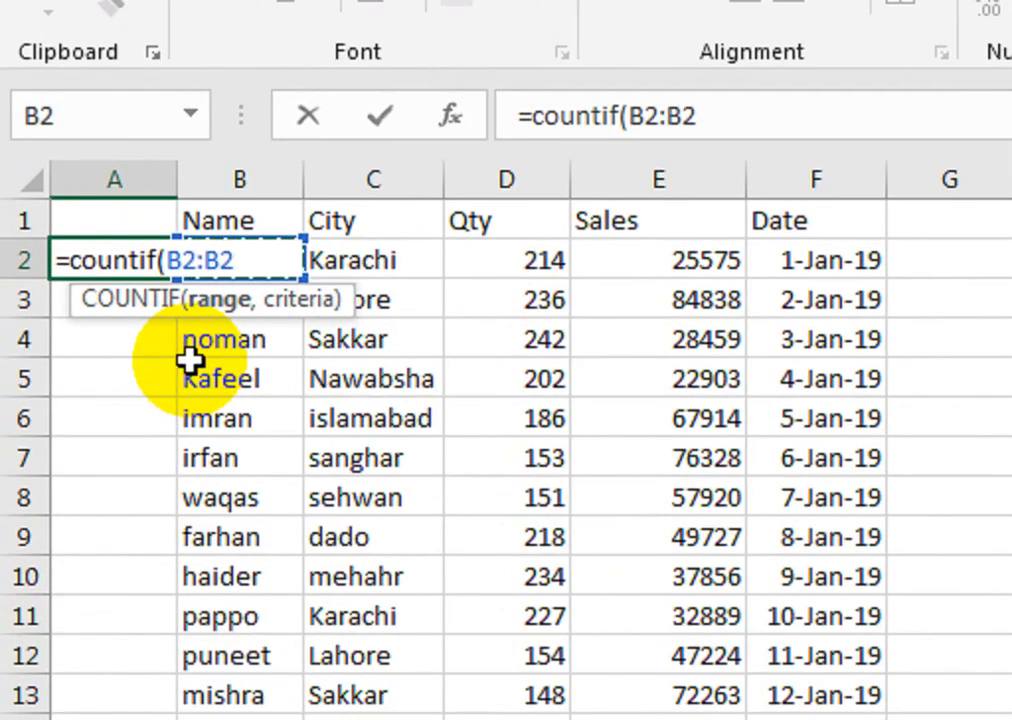
{"action": "left_click", "coordinate": [176, 258]}
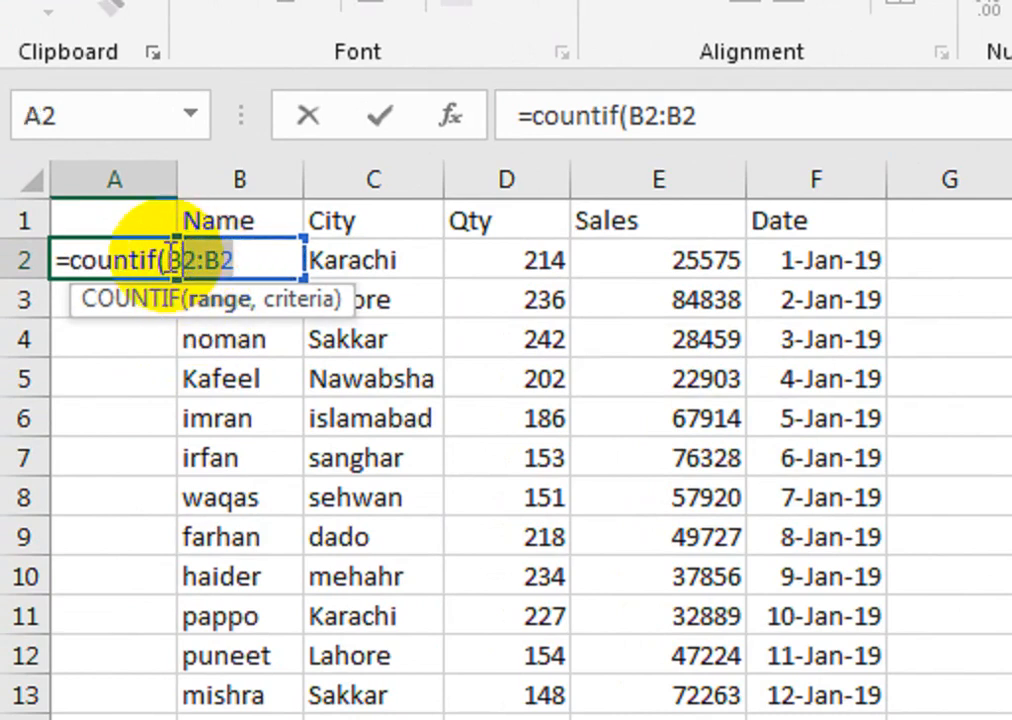
{"action": "left_click_drag", "start_coordinate": [170, 260], "coordinate": [273, 270]}
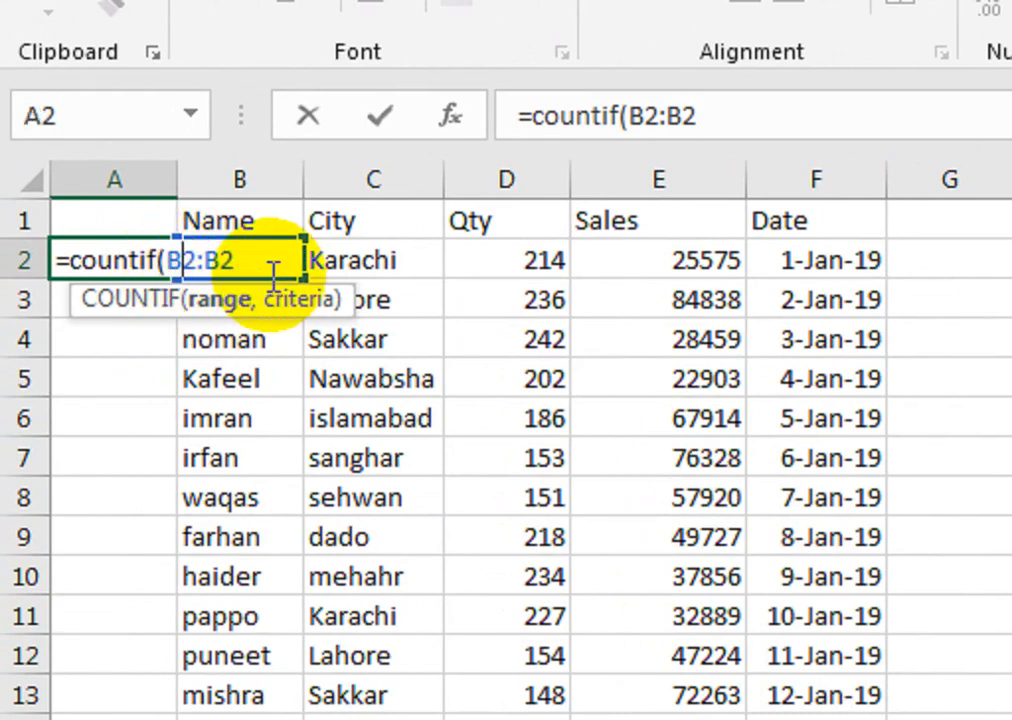
{"action": "key", "text": "F4"}
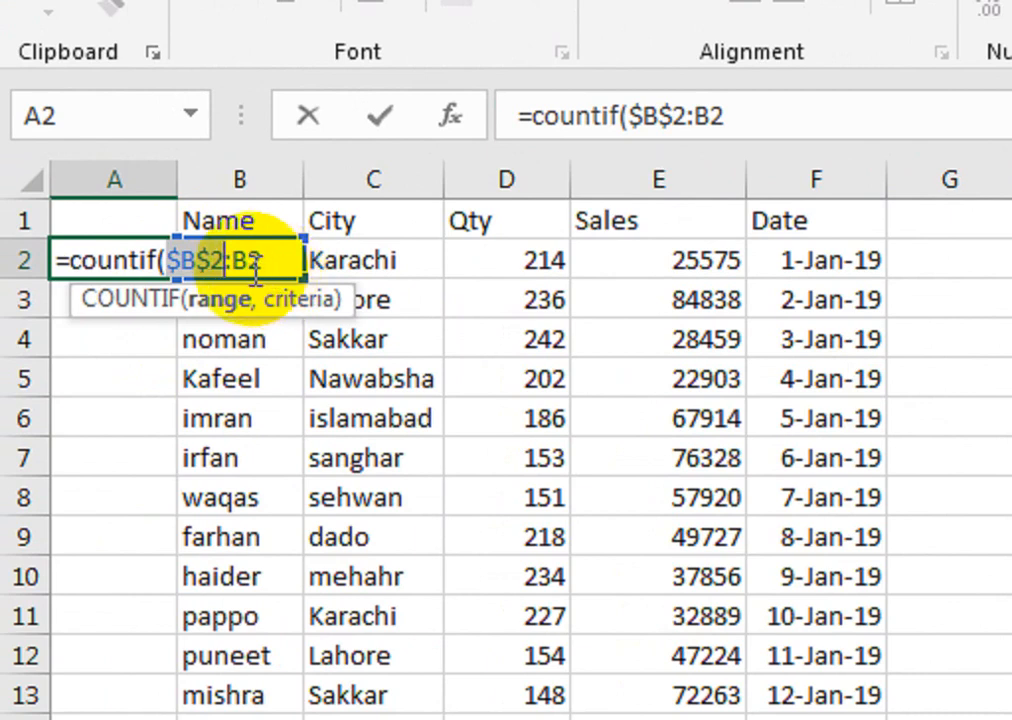
{"action": "left_click", "coordinate": [274, 262]}
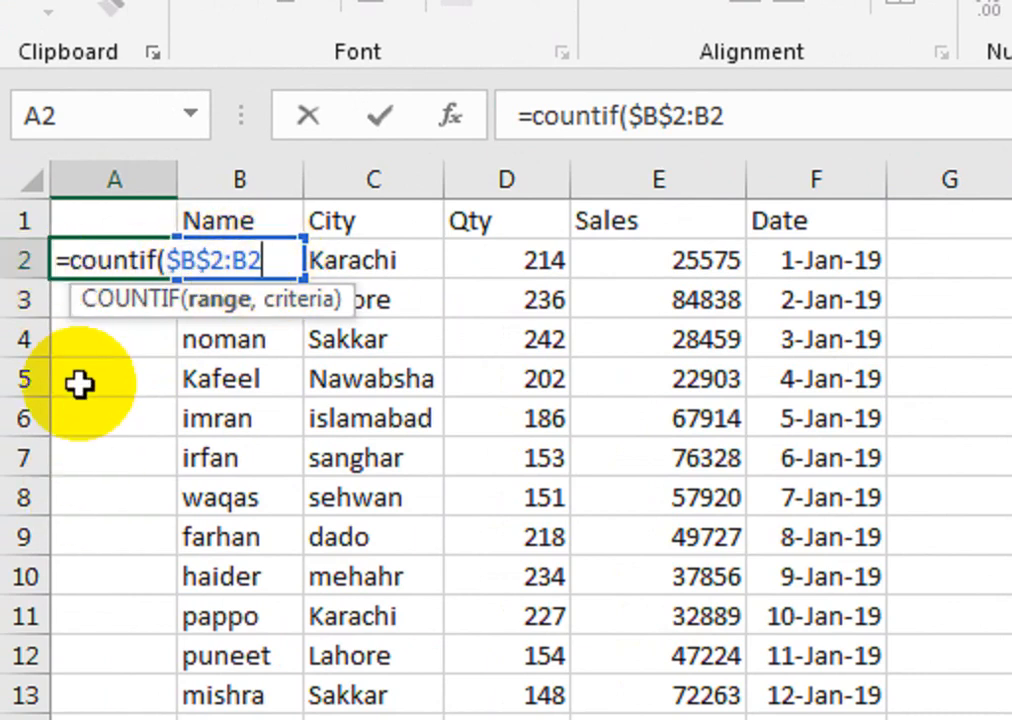
Give the COUNTIF formula in A2 the criteria B2 and close its parenthesis.
{"action": "type", "text": ","}
{"action": "type", "text": "b2"}
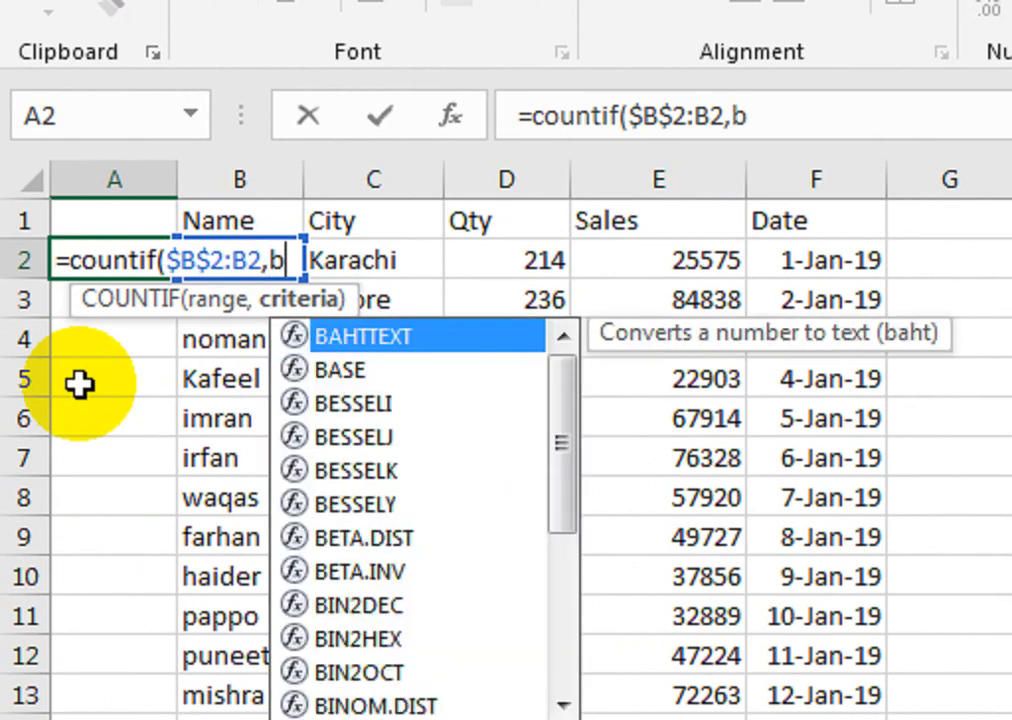
{"action": "key", "text": "BackSpace"}
{"action": "key", "text": "BackSpace"}
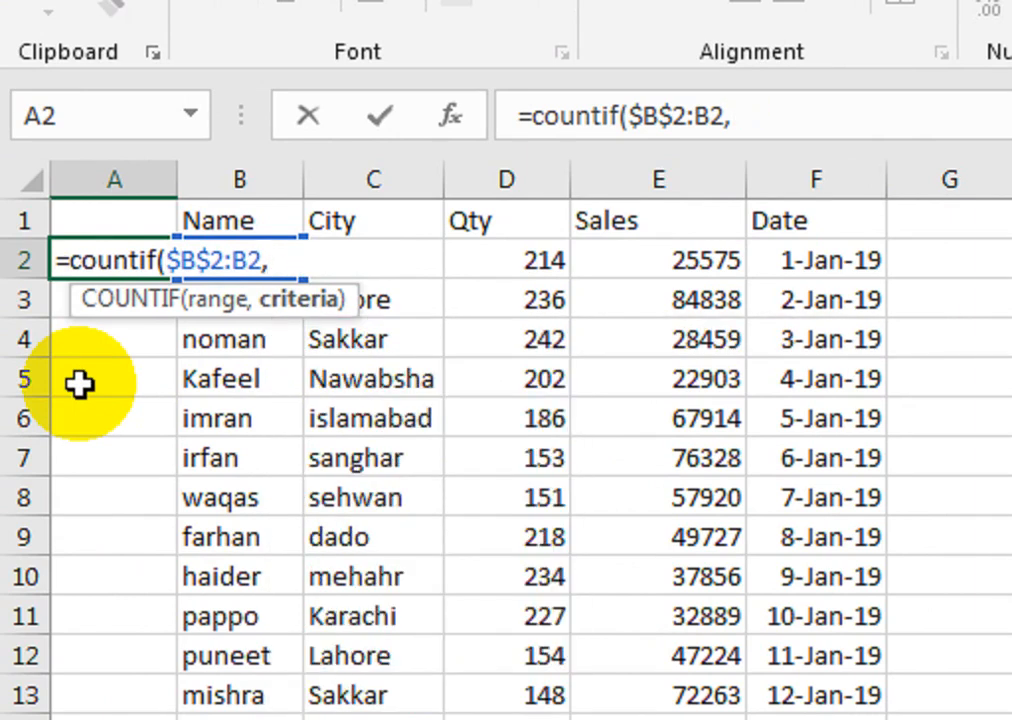
{"action": "type", "text": "B"}
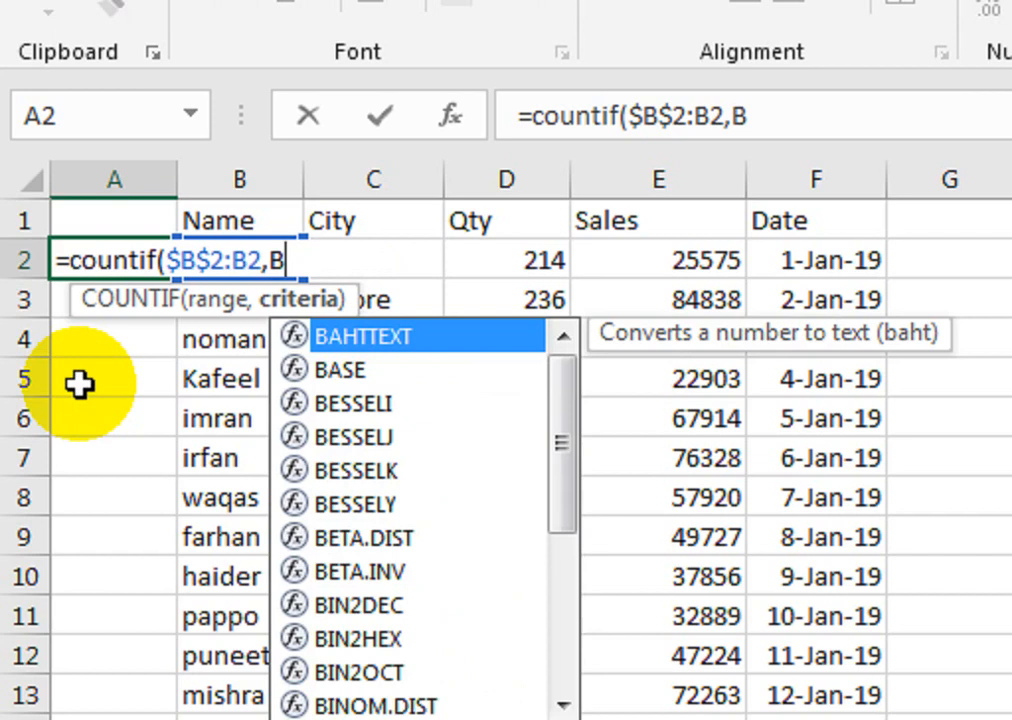
{"action": "type", "text": "2"}
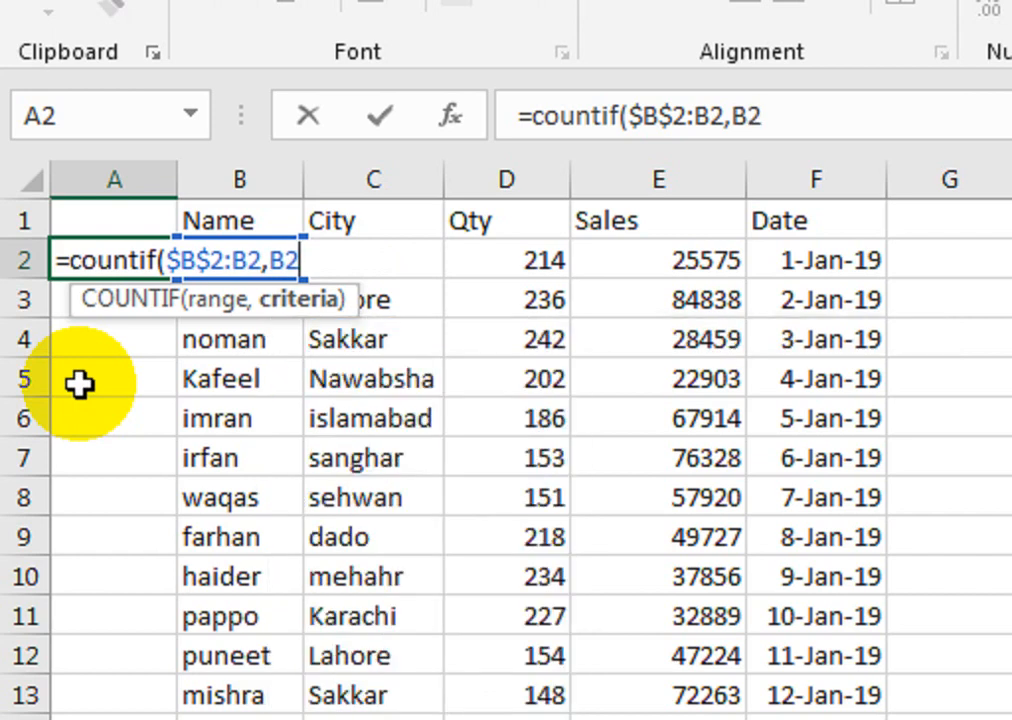
{"action": "type", "text": ")"}
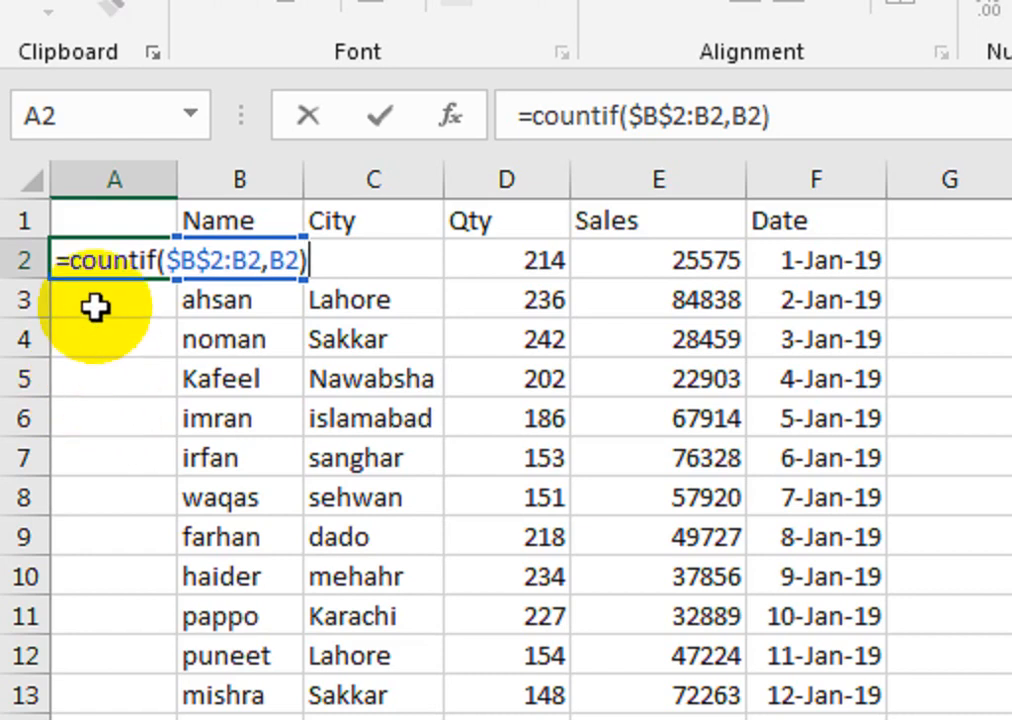
{"action": "left_click_drag", "start_coordinate": [172, 250], "coordinate": [230, 260]}
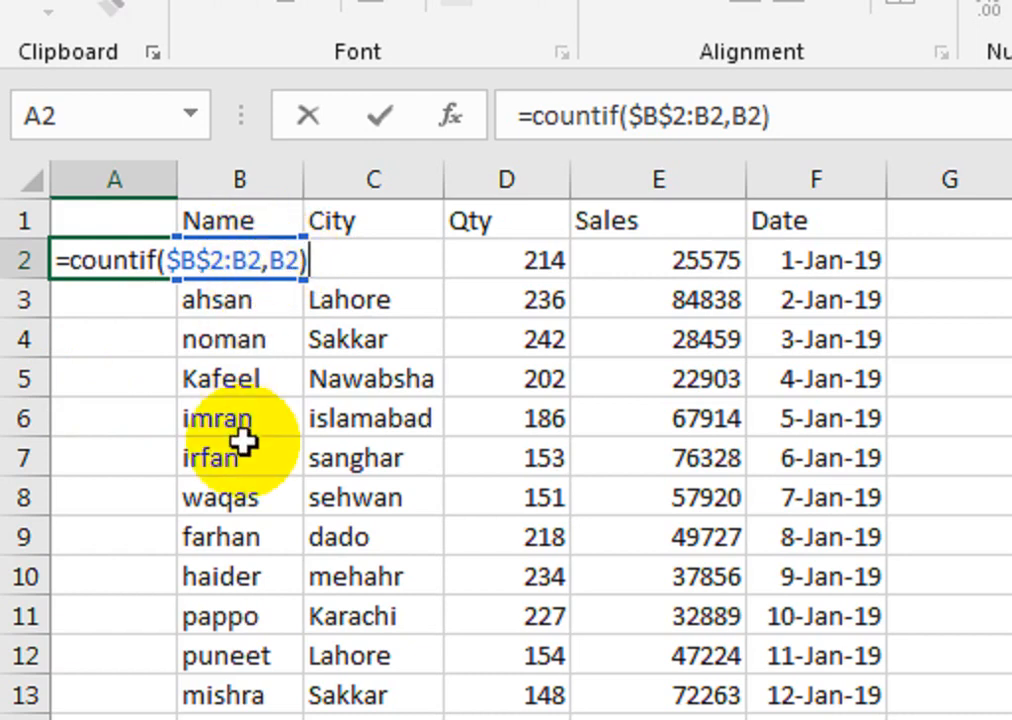
Append &"-"&B2 to the COUNTIF formula in A2 and commit it.
{"action": "type", "text": "&"}
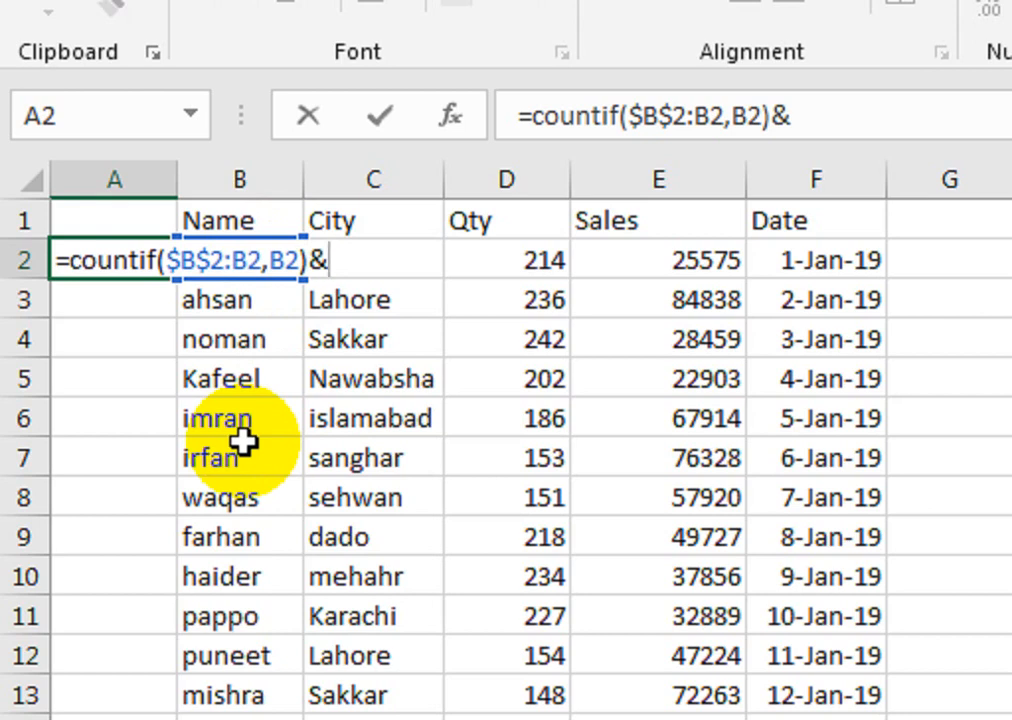
{"action": "type", "text": "\"-\"&"}
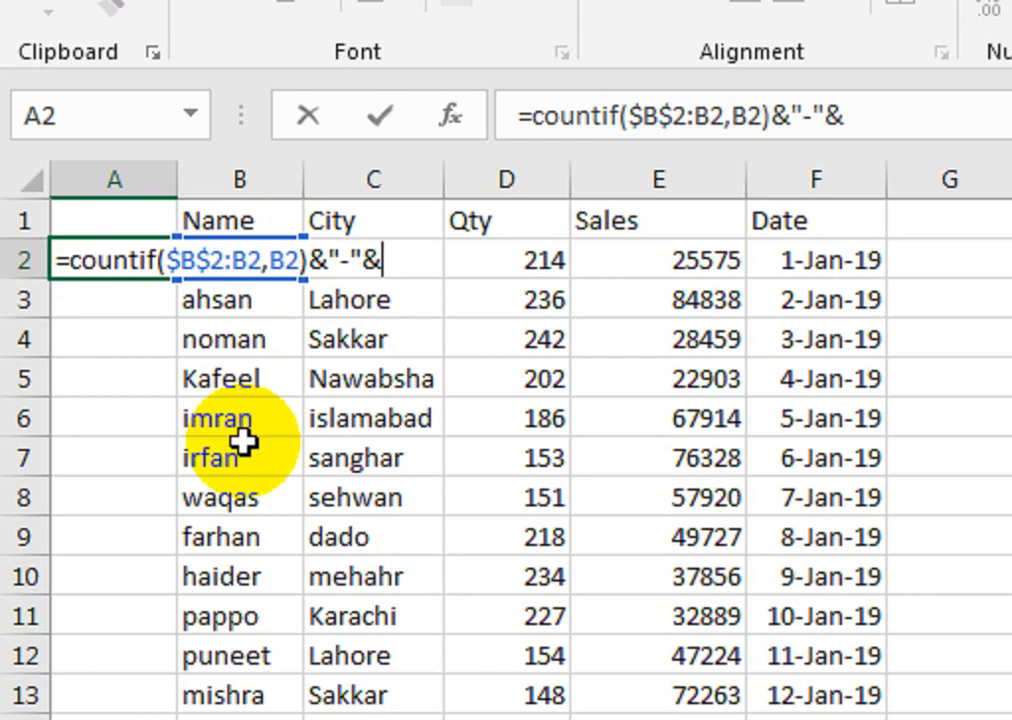
{"action": "key", "text": "Right"}
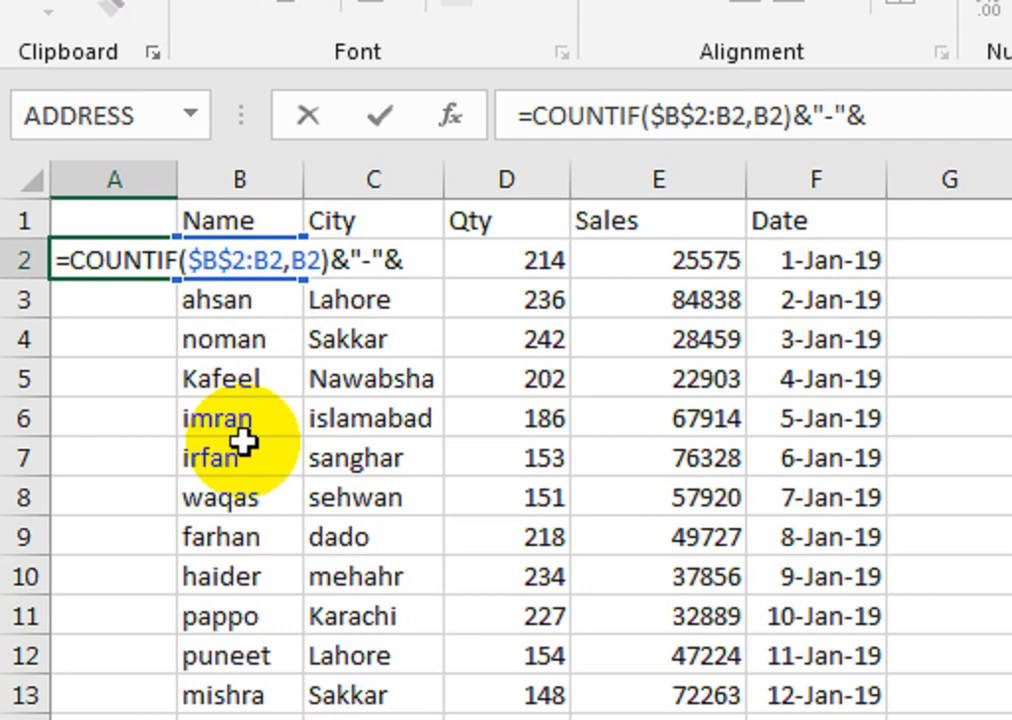
{"action": "type", "text": "b"}
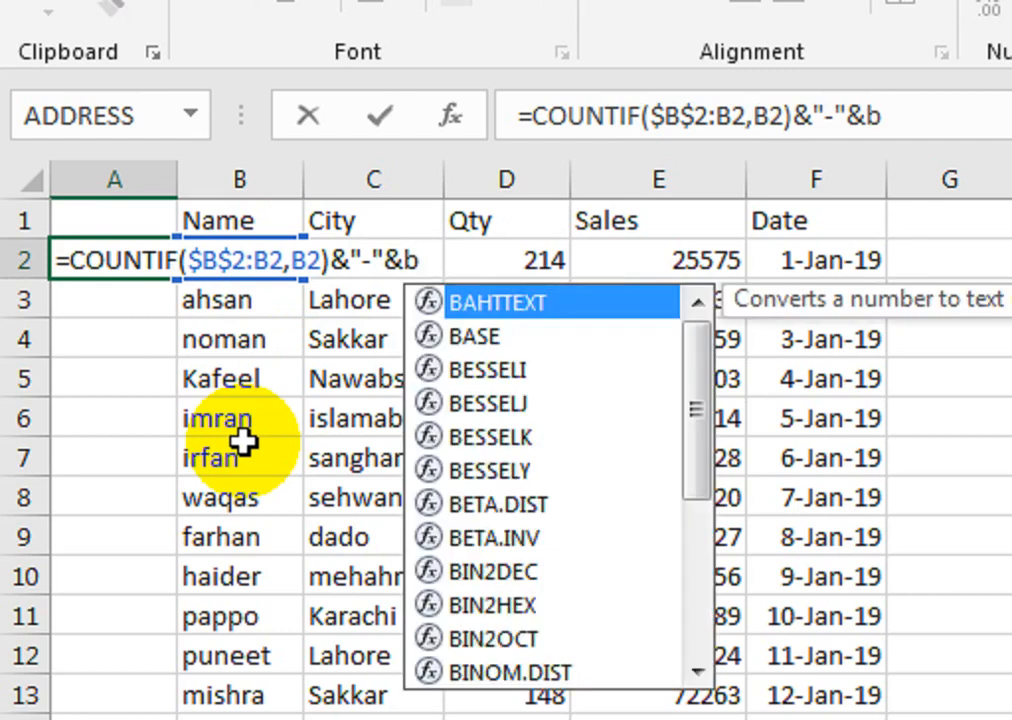
{"action": "key", "text": "BackSpace"}
{"action": "type", "text": "B2"}
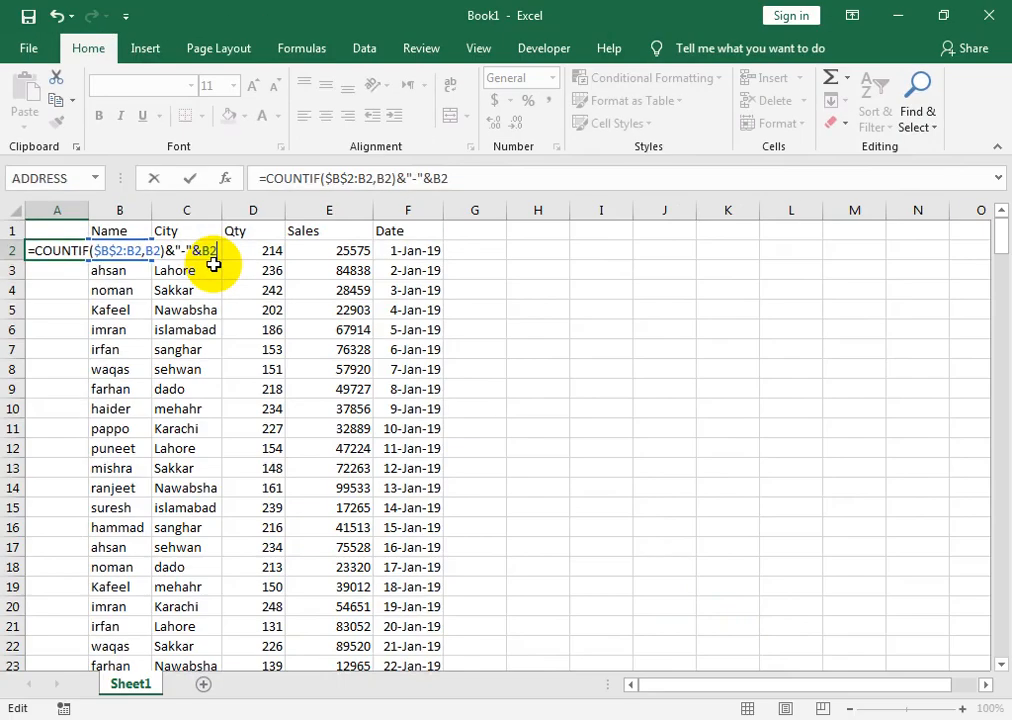
{"action": "key", "text": "Return"}
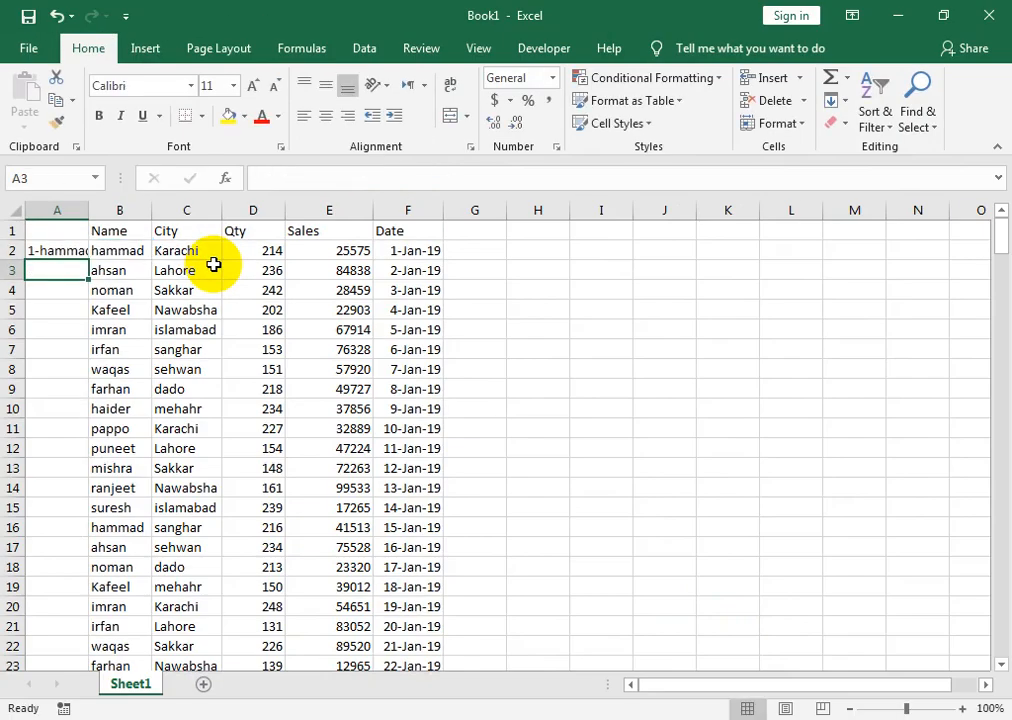
Autofit the width of column A and fill the A2 formula down to the last data row.
{"action": "double_click", "coordinate": [89, 209]}
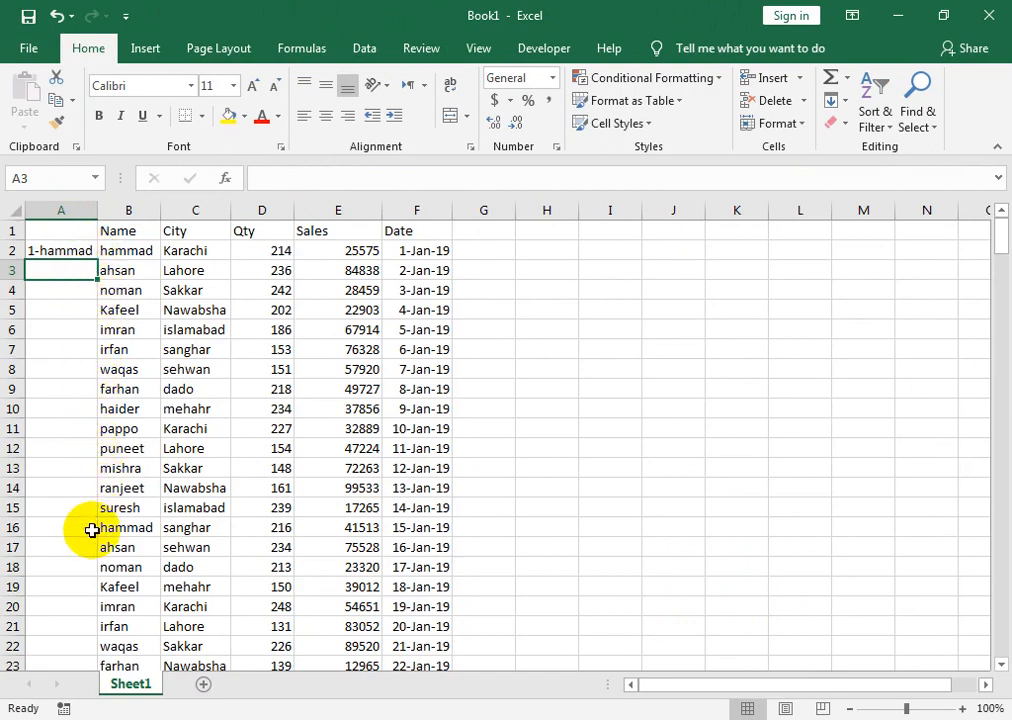
{"action": "left_click", "coordinate": [78, 234]}
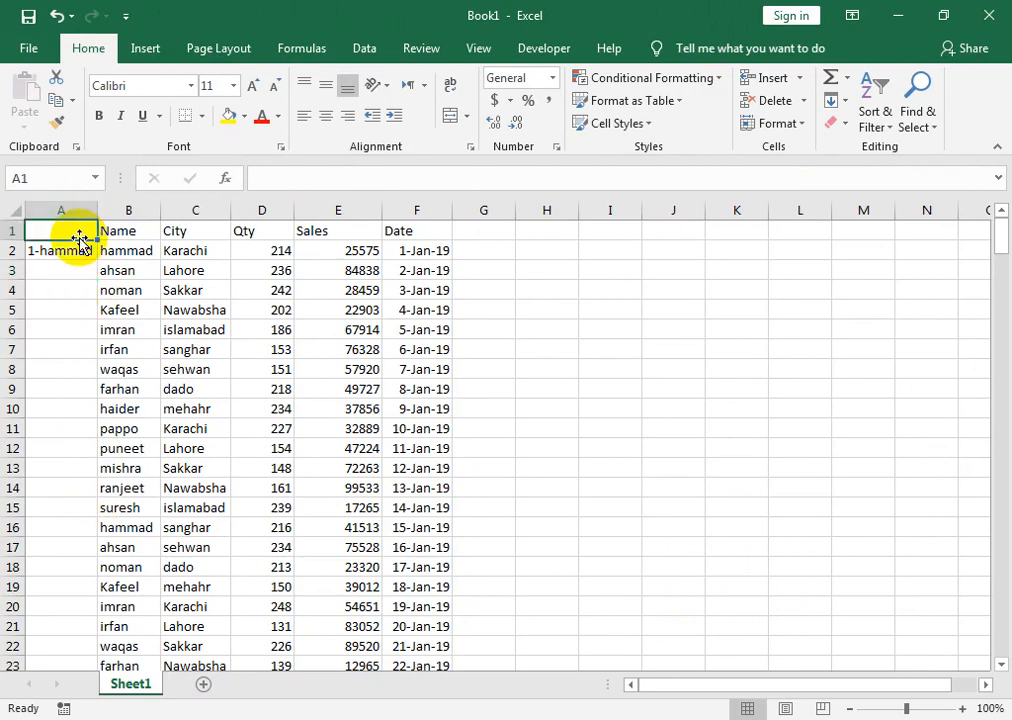
{"action": "left_click", "coordinate": [78, 250]}
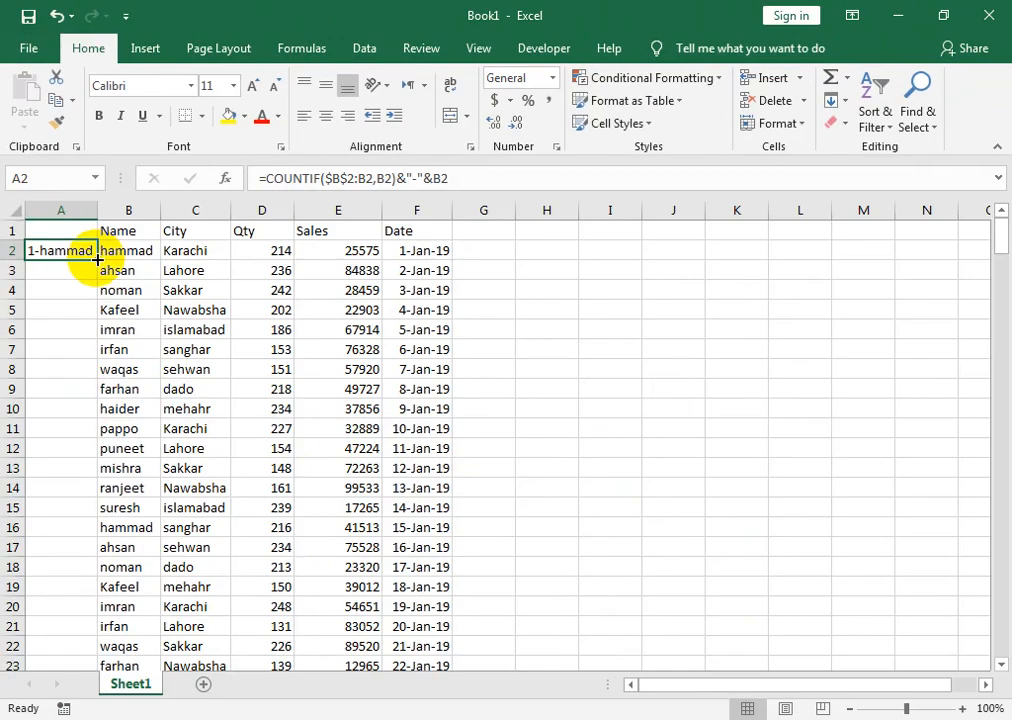
{"action": "double_click", "coordinate": [97, 258]}
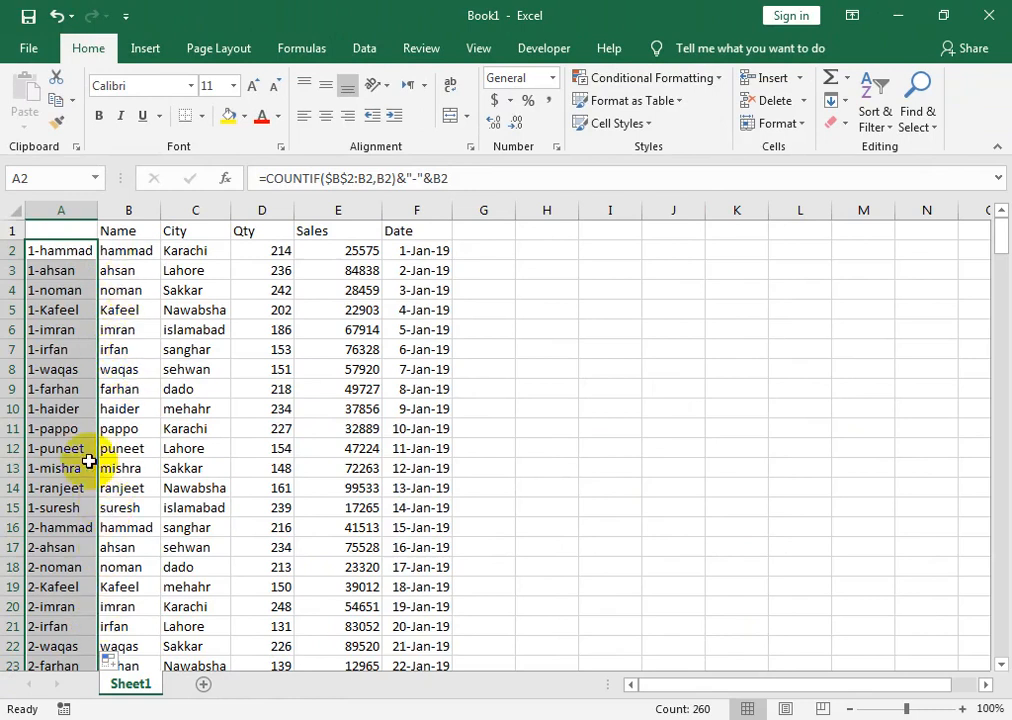
Check the numbered names in column A against the Name column down to the last data row.
{"action": "left_click", "coordinate": [108, 508]}
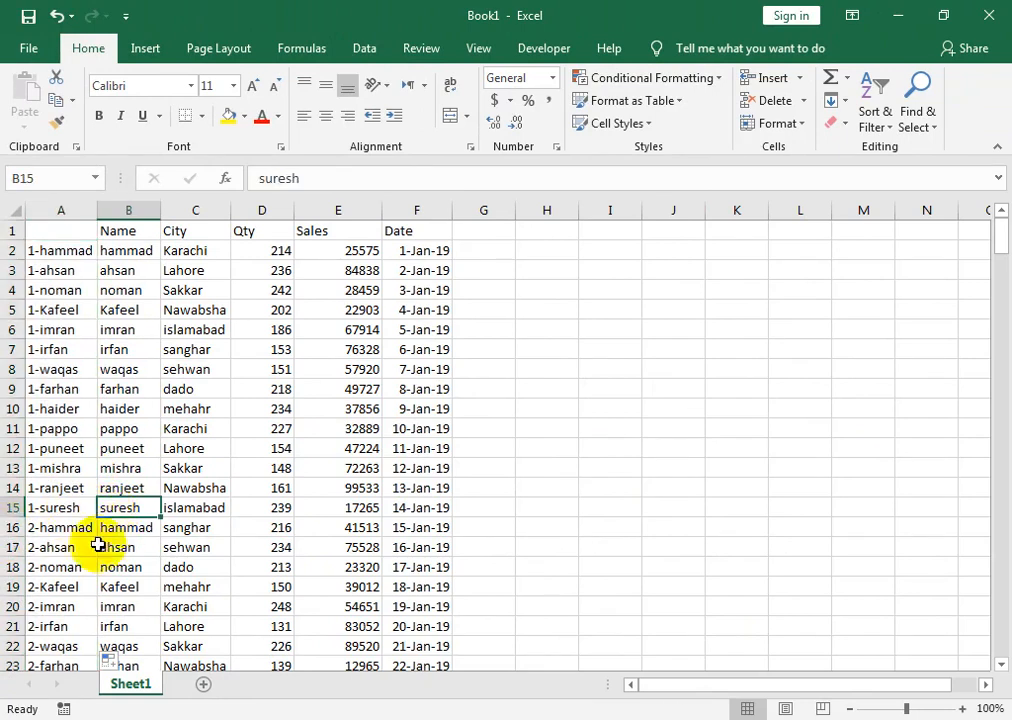
{"action": "left_click_drag", "start_coordinate": [135, 548], "coordinate": [131, 688]}
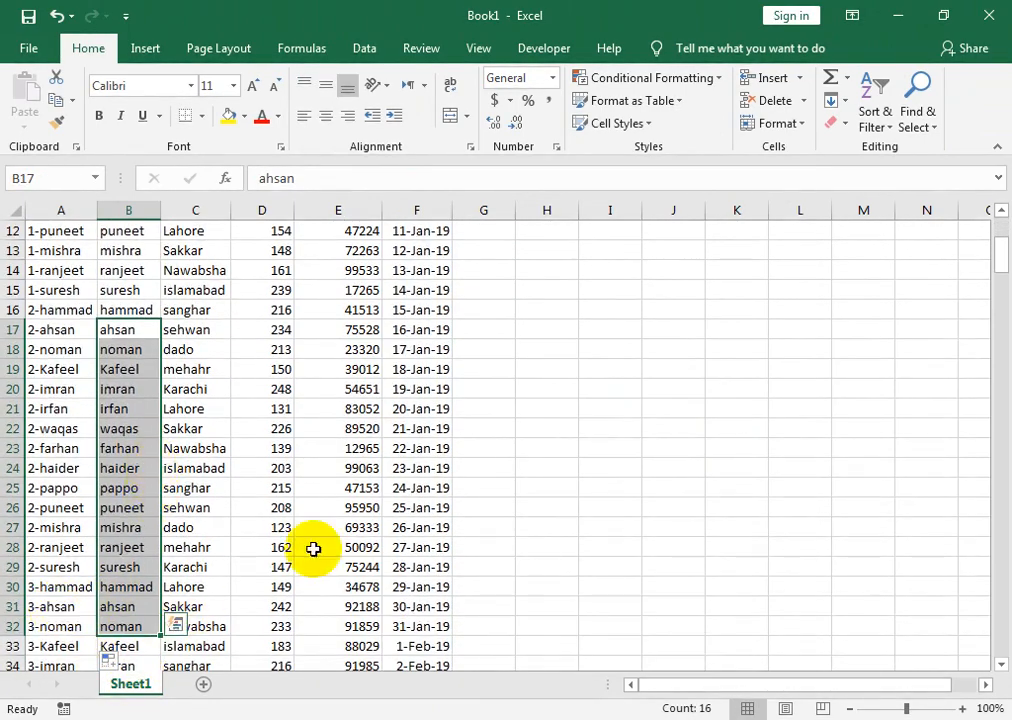
{"action": "left_click", "coordinate": [82, 324]}
{"action": "key", "text": "ctrl+Down"}
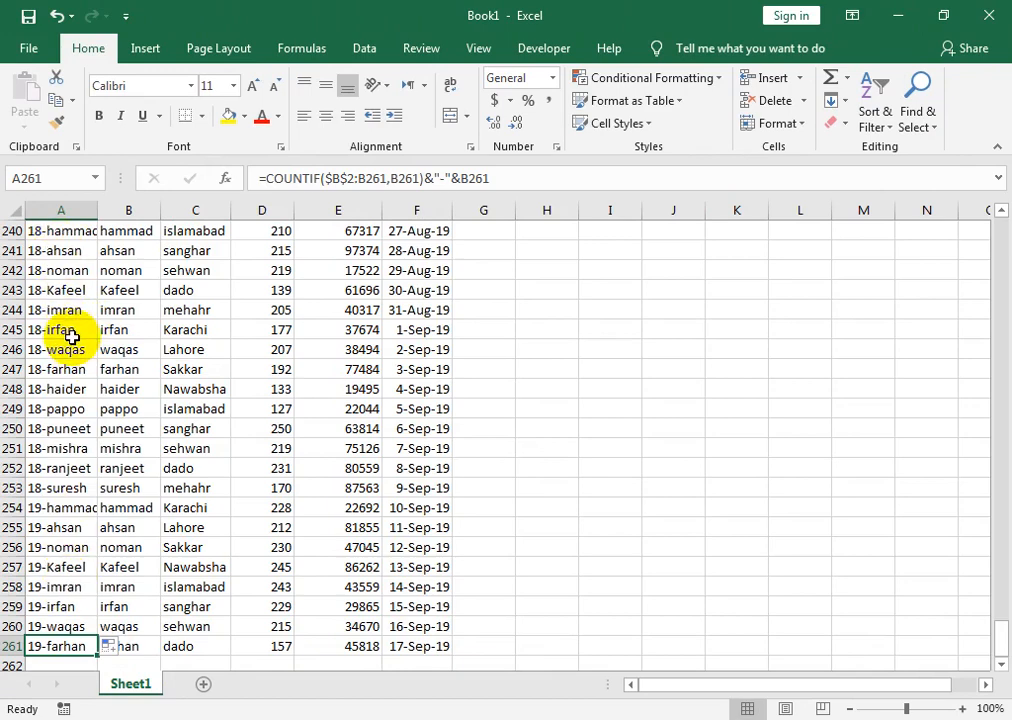
{"action": "key", "text": "ctrl+Up"}
{"action": "key", "text": "Up"}
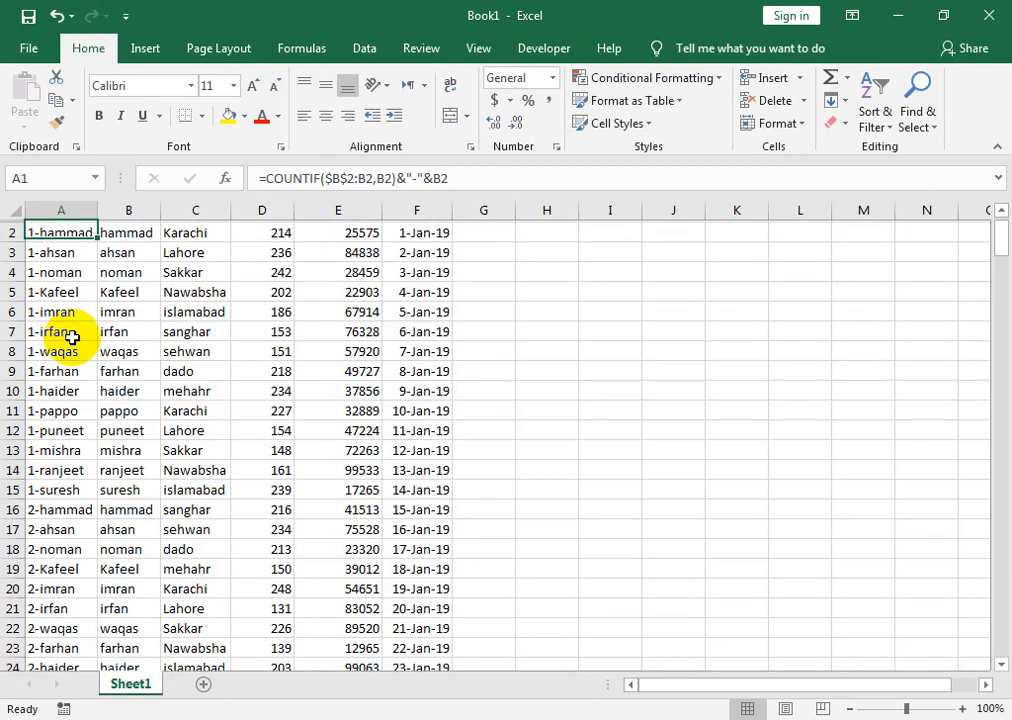
Label H1 "Name", enter the first person's name from the list in I1, and label J1 "Total".
{"action": "key", "text": "Right"}
{"action": "key", "text": "Right"}
{"action": "key", "text": "Right"}
{"action": "key", "text": "Right"}
{"action": "key", "text": "Right"}
{"action": "key", "text": "Right"}
{"action": "key", "text": "Right"}
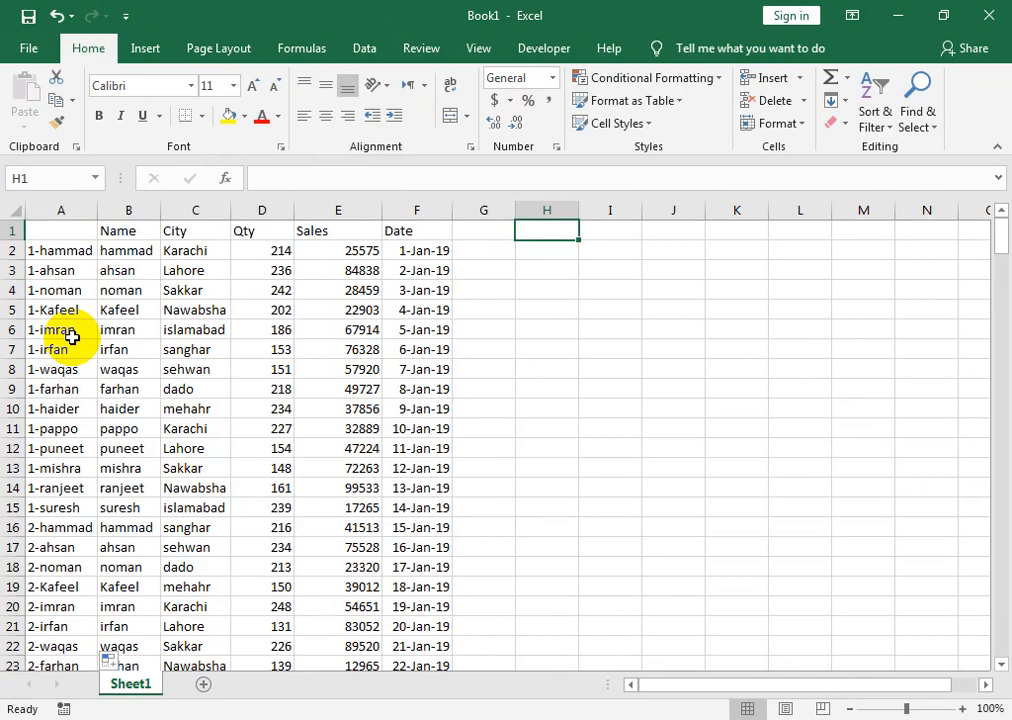
{"action": "type", "text": "Name"}
{"action": "key", "text": "Tab"}
{"action": "type", "text": "Hammad"}
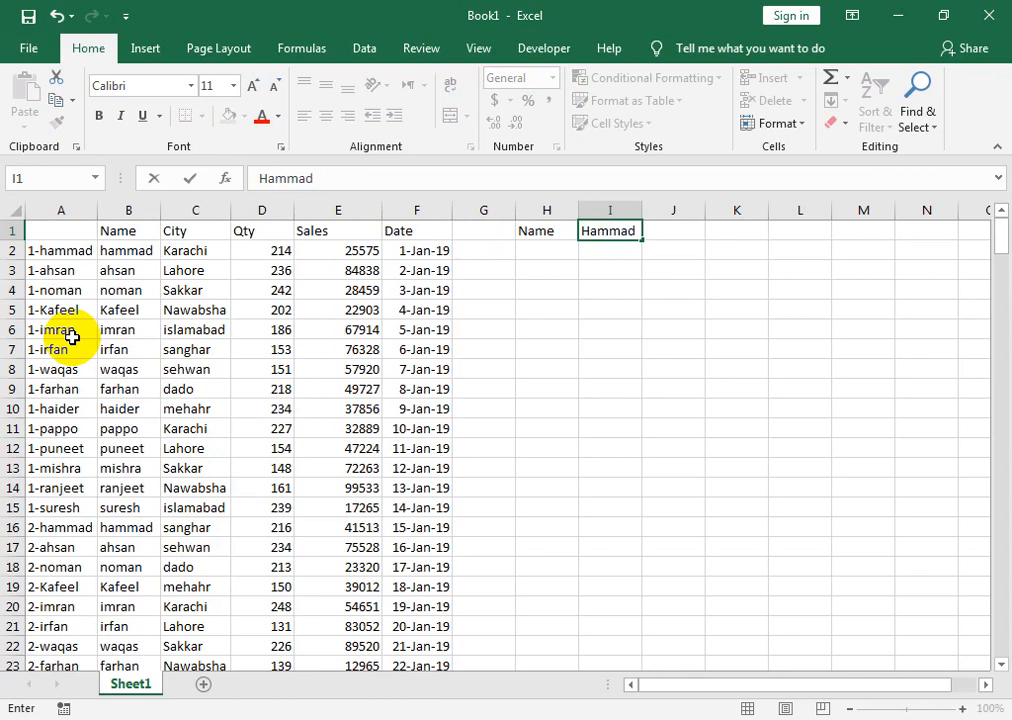
{"action": "key", "text": "Tab"}
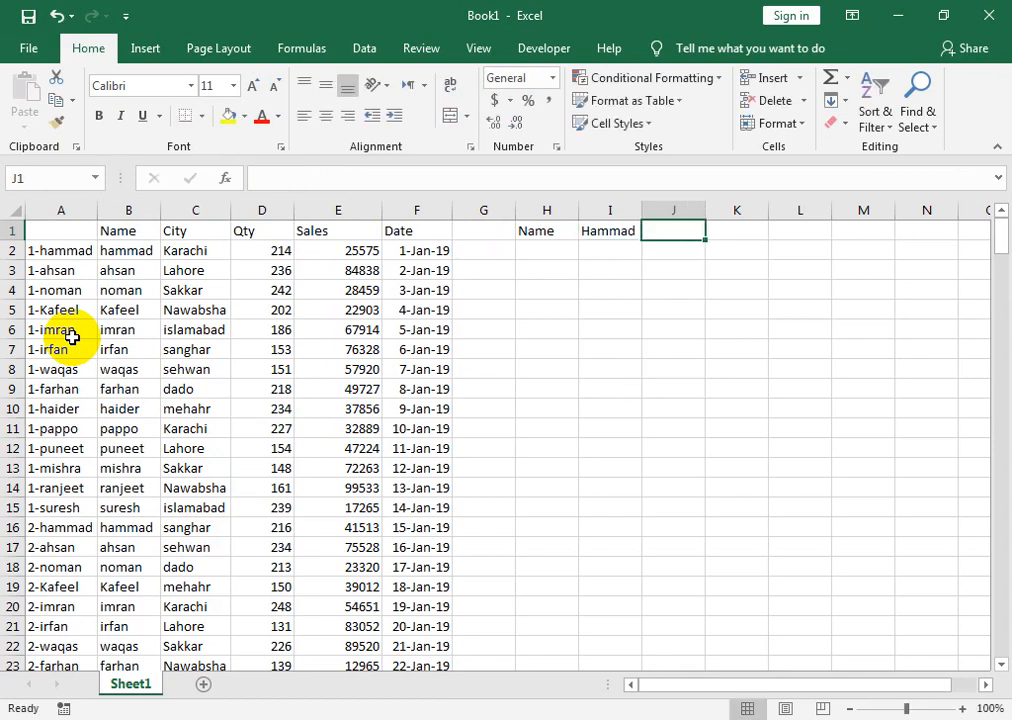
{"action": "type", "text": "Total"}
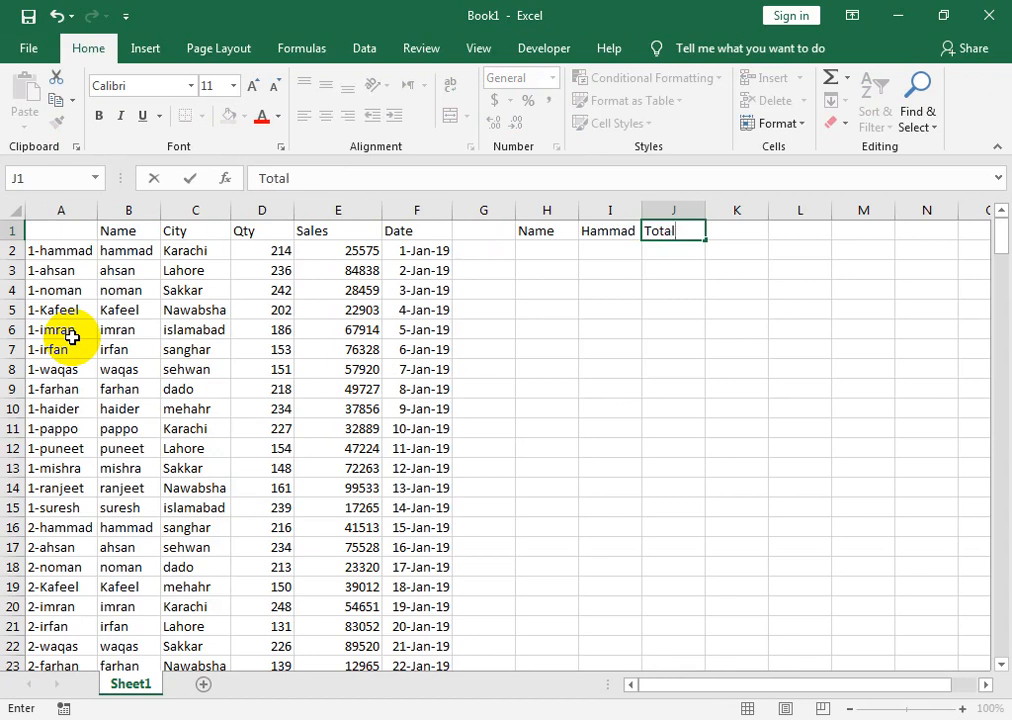
{"action": "key", "text": "Tab"}
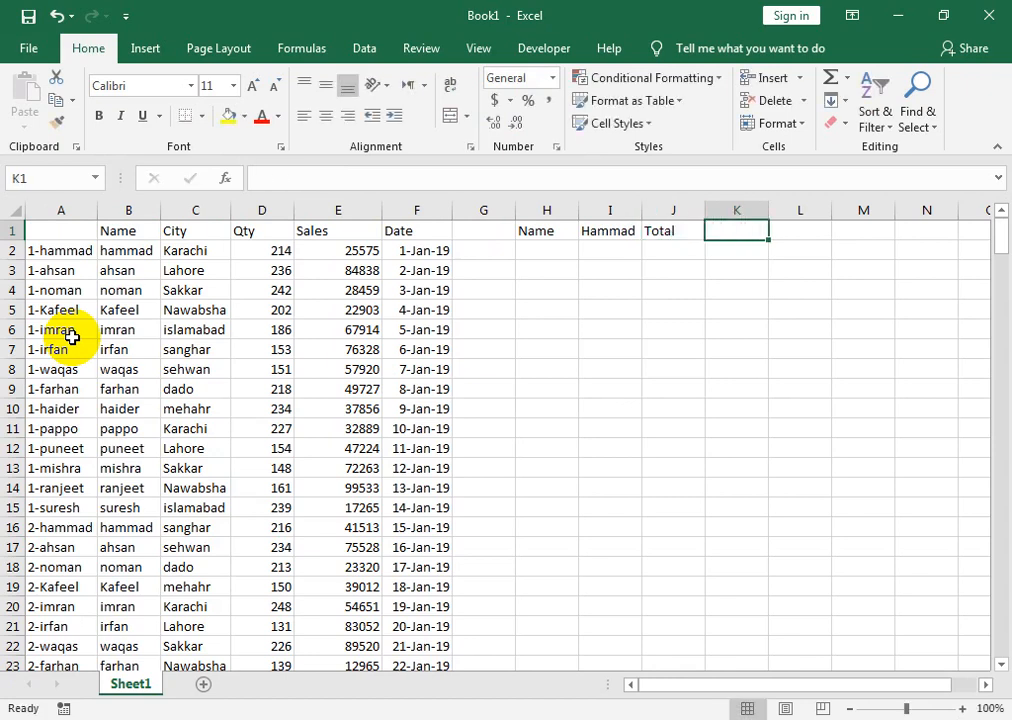
Enter =COUNTIF(B:B,I1) in K1 to count how often the name in I1 occurs.
{"action": "type", "text": "=co"}
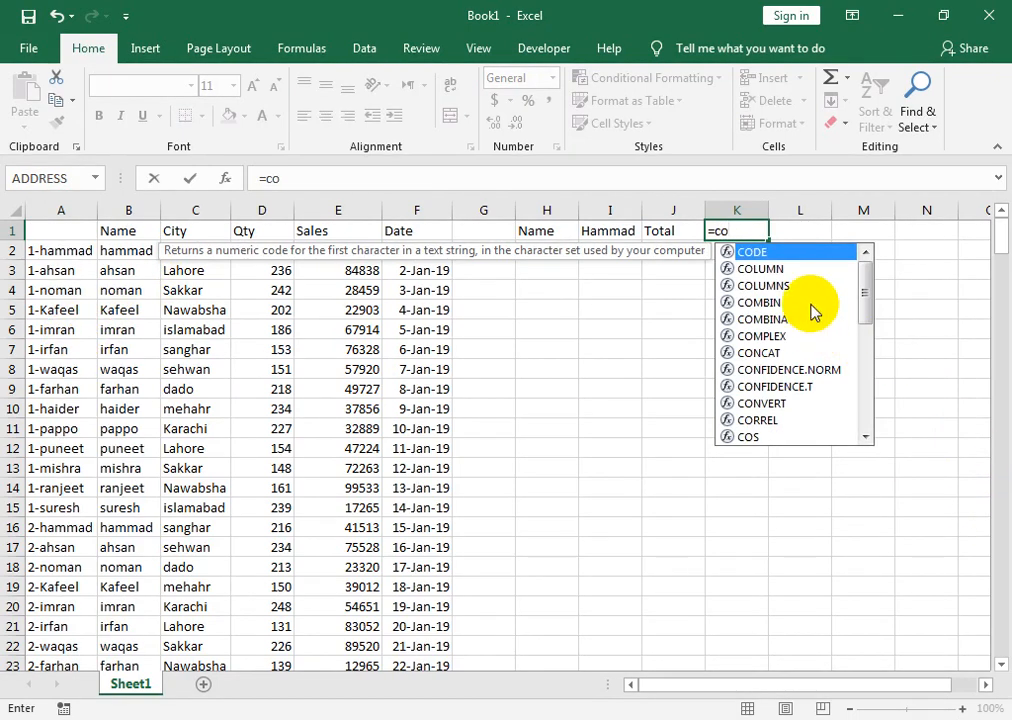
{"action": "key", "text": "Escape"}
{"action": "key", "text": "BackSpace"}
{"action": "key", "text": "BackSpace"}
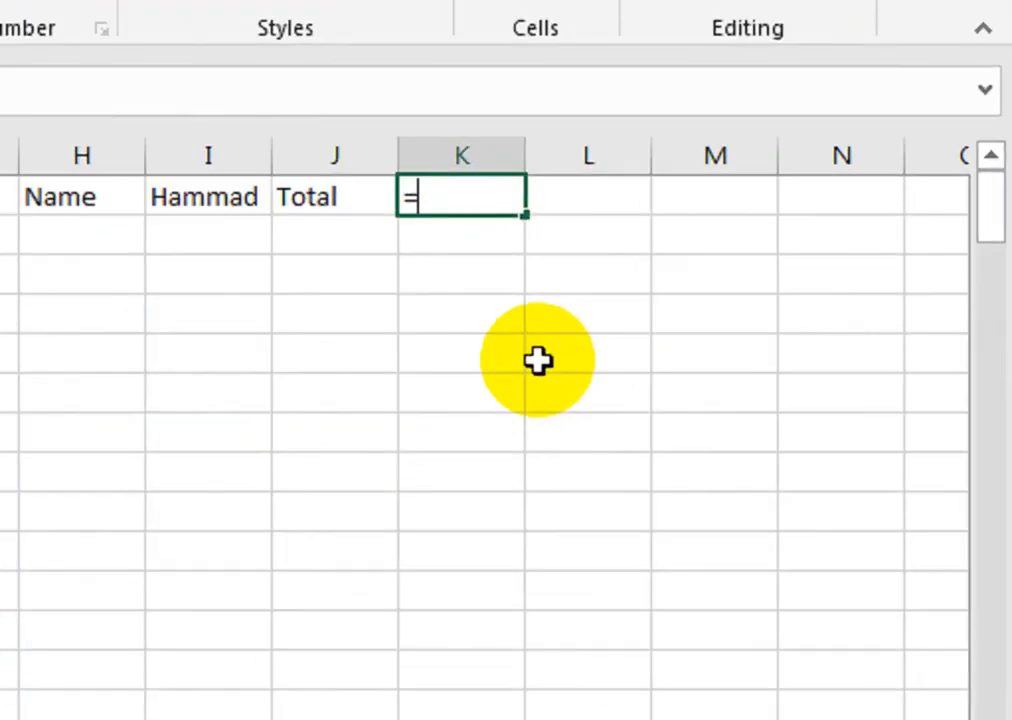
{"action": "type", "text": "COUNTIF("}
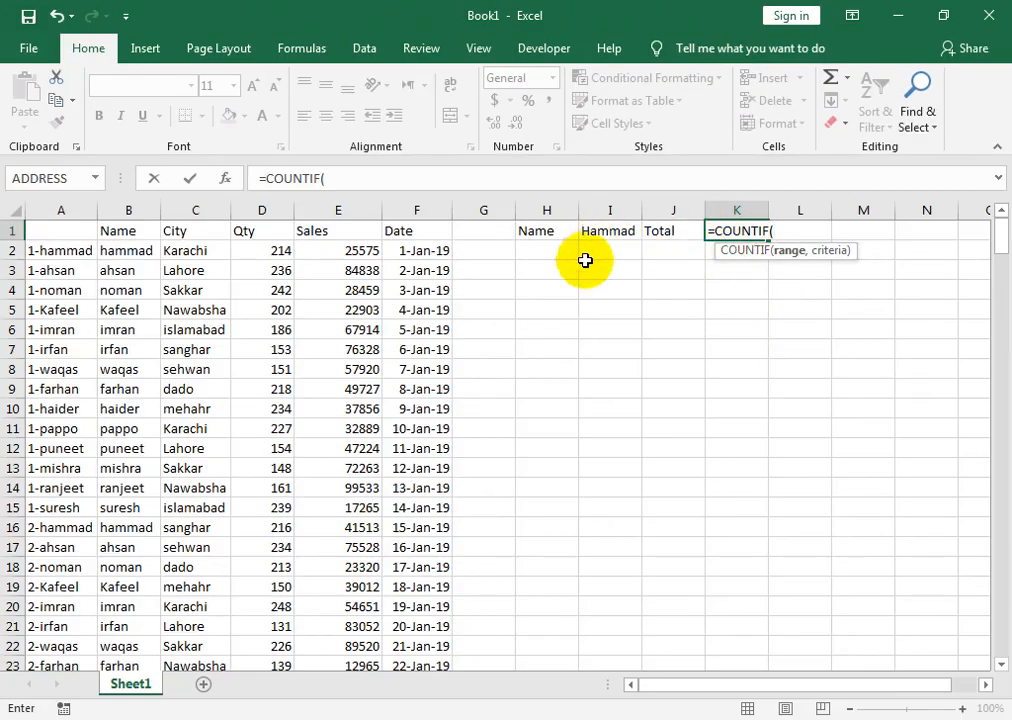
{"action": "left_click", "coordinate": [131, 250]}
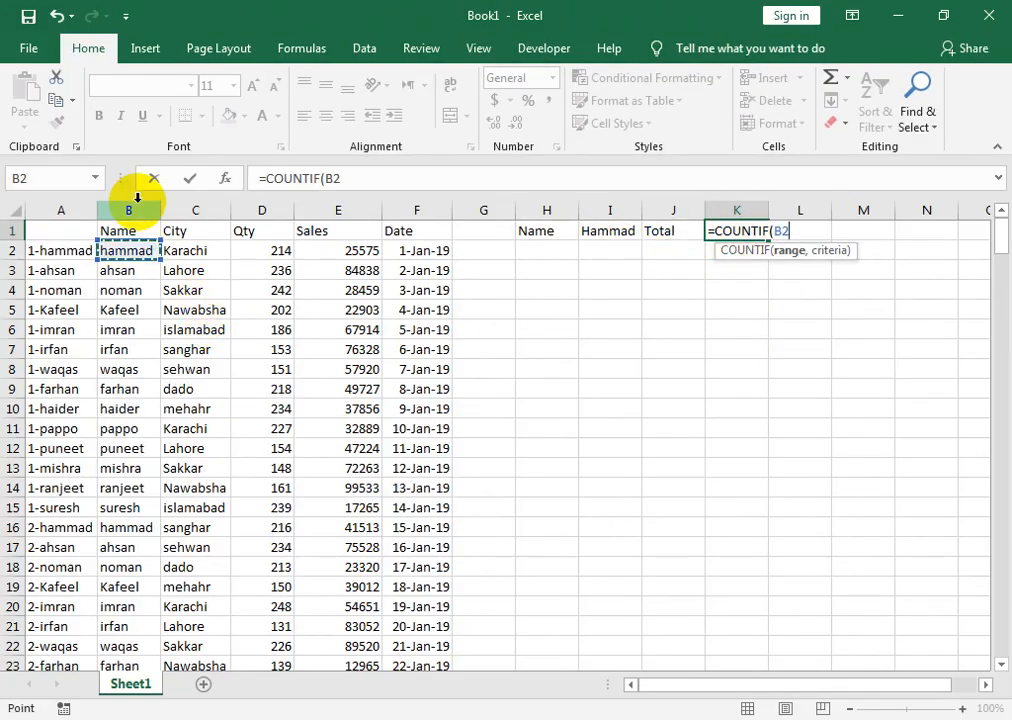
{"action": "left_click", "coordinate": [130, 209]}
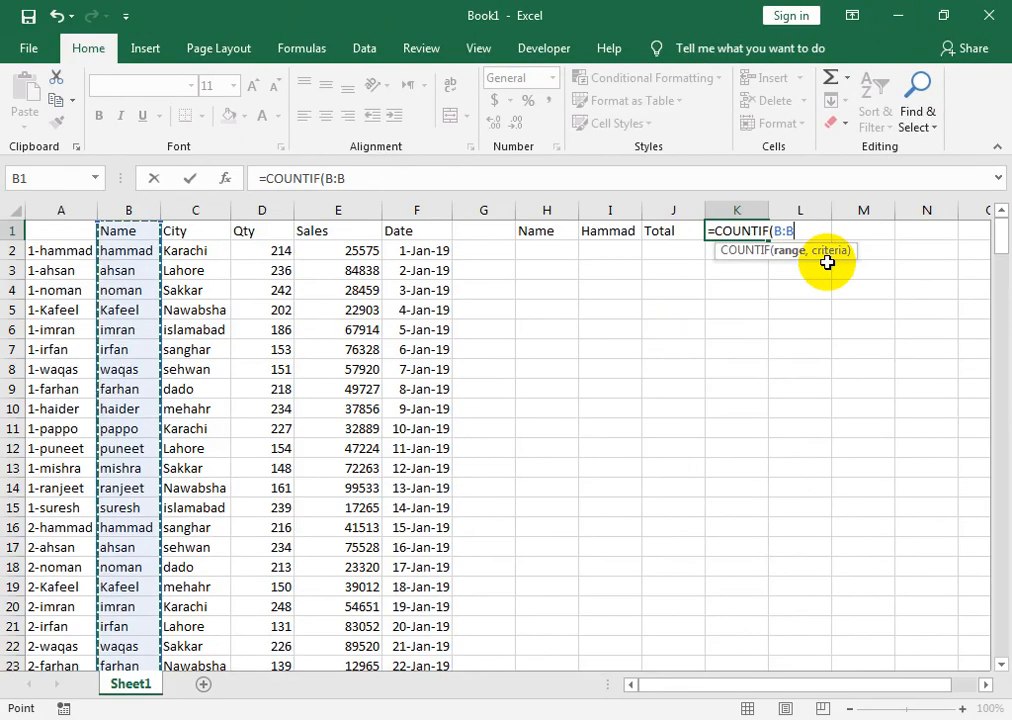
{"action": "type", "text": ","}
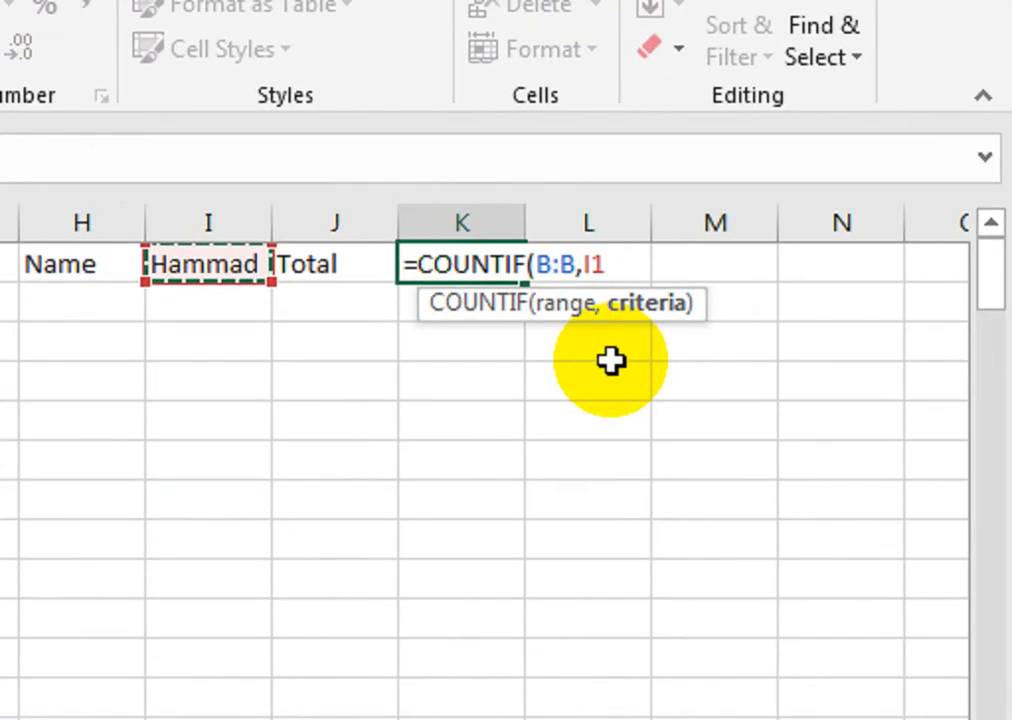
{"action": "type", "text": ")"}
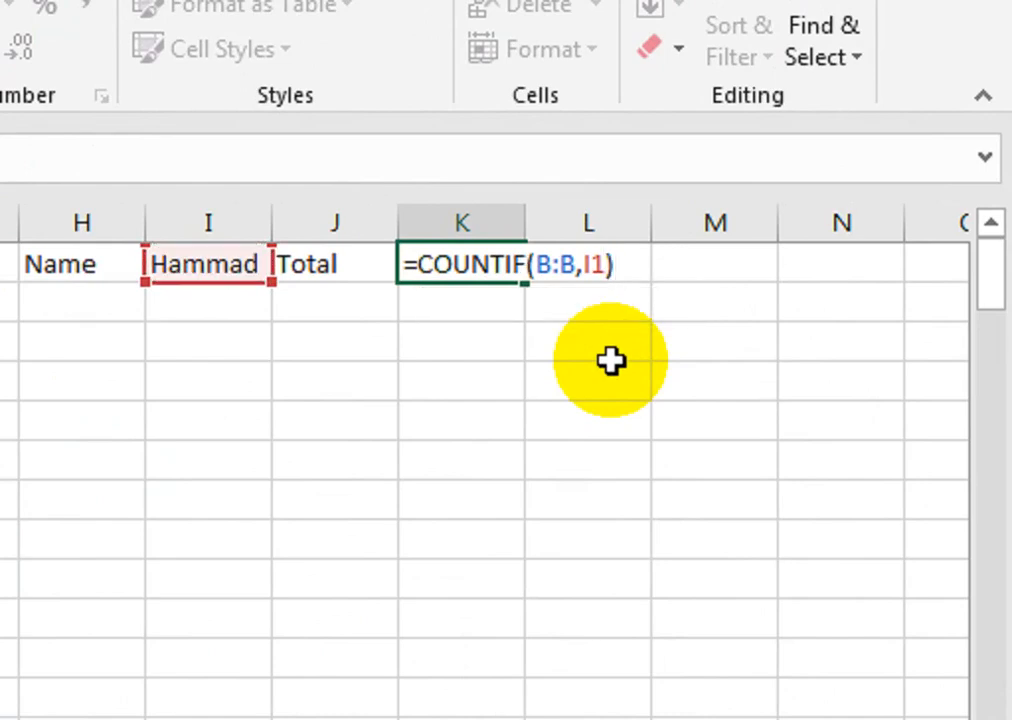
{"action": "key", "text": "Return"}
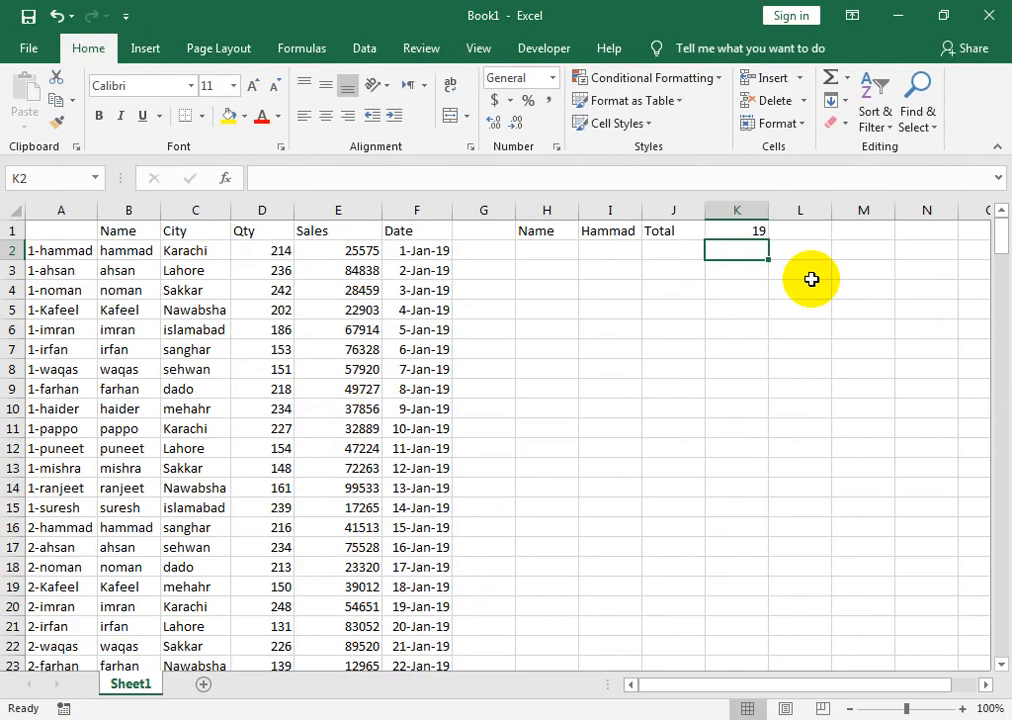
{"action": "key", "text": "Left"}
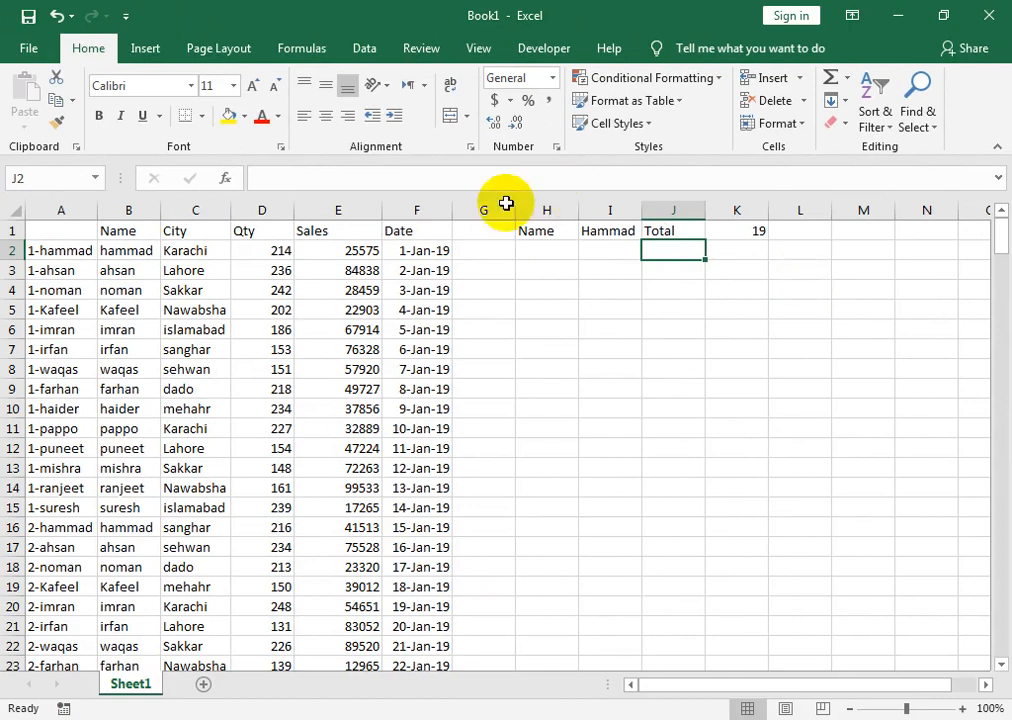
{"action": "left_click", "coordinate": [122, 256]}
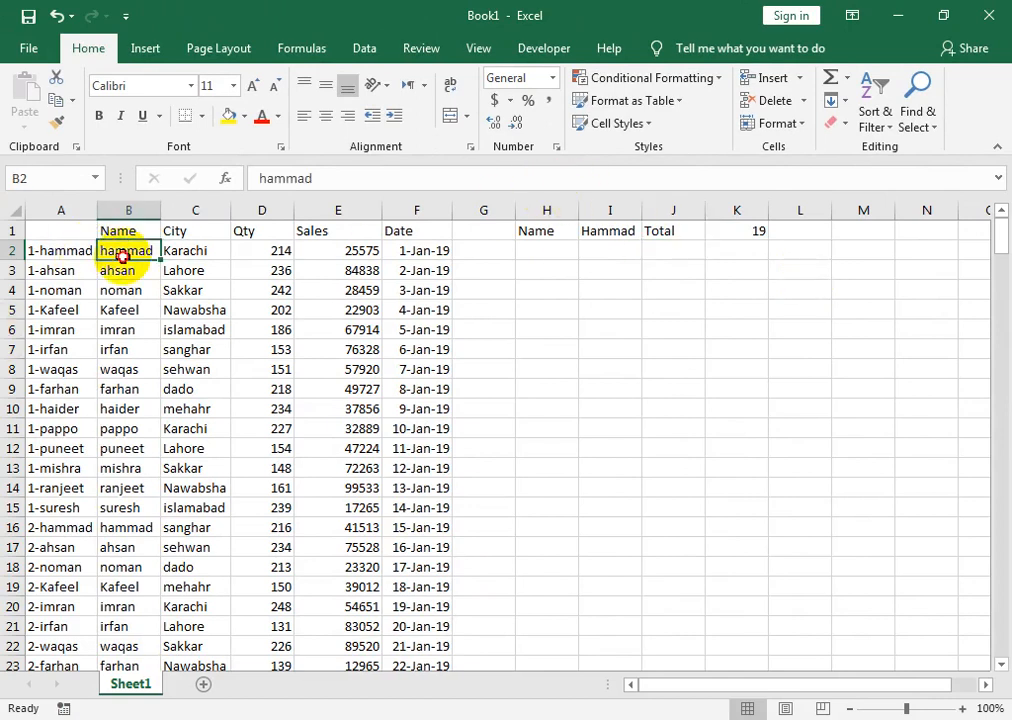
Label H6 "S no" as the first header of the results table.
{"action": "left_click", "coordinate": [555, 332]}
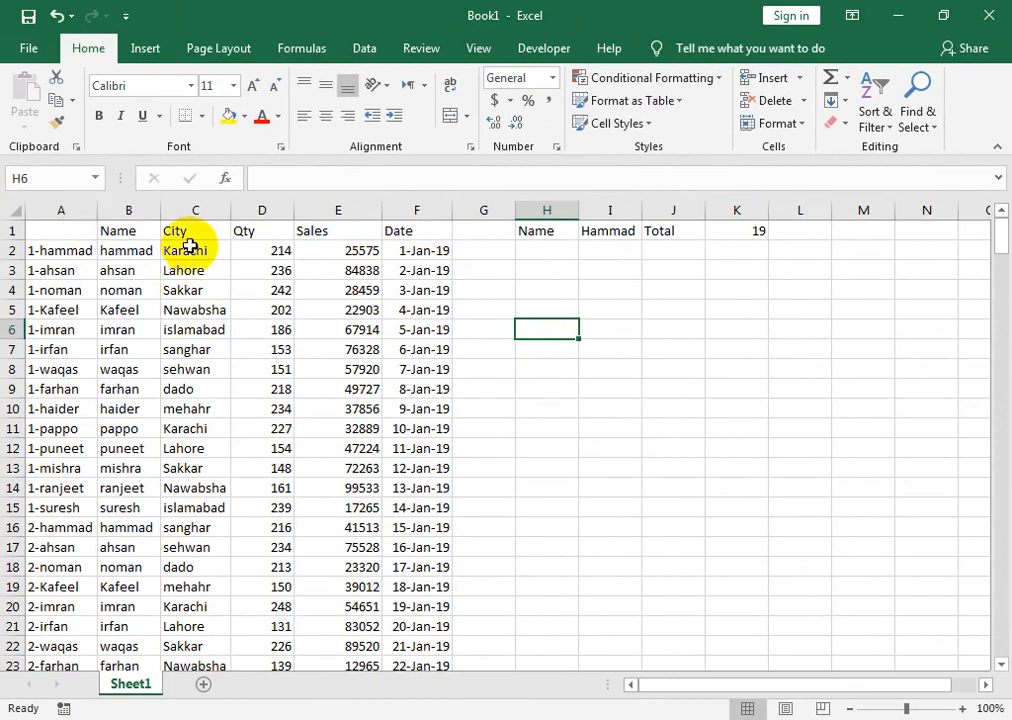
{"action": "type", "text": "s"}
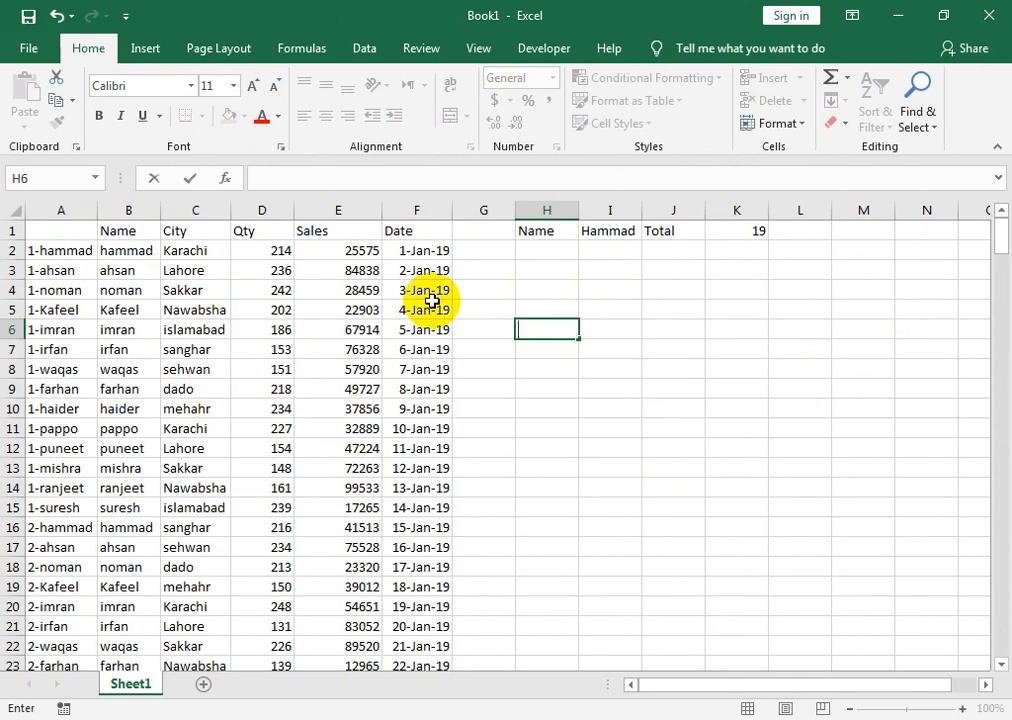
{"action": "type", "text": "S"}
{"action": "key", "text": "Tab"}
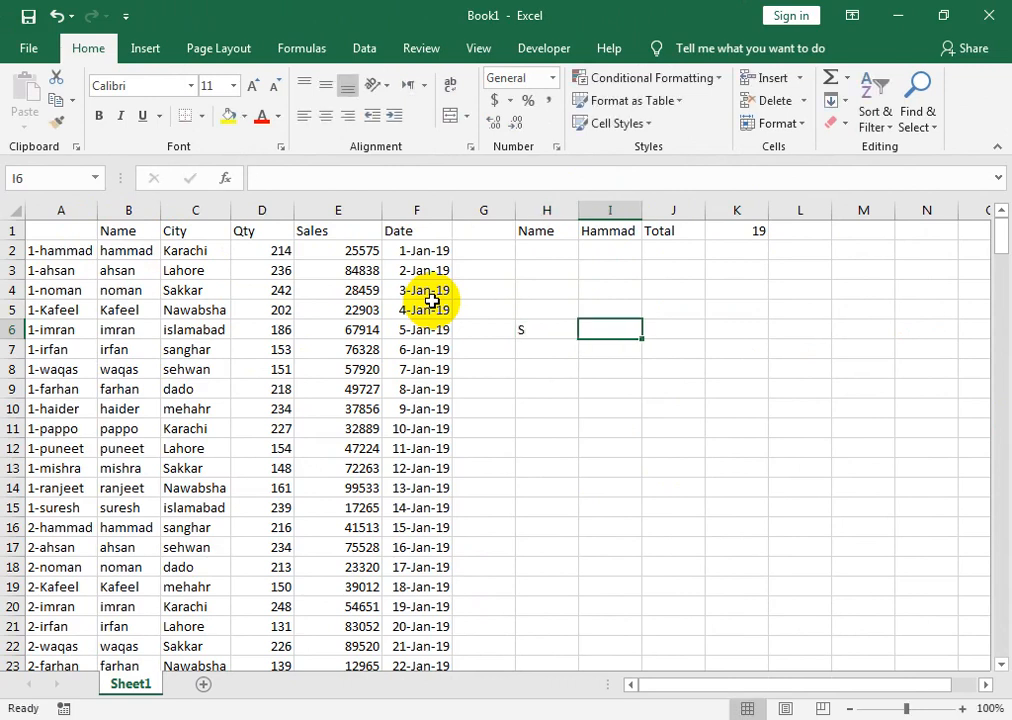
{"action": "key", "text": "Left"}
{"action": "key", "text": "F2"}
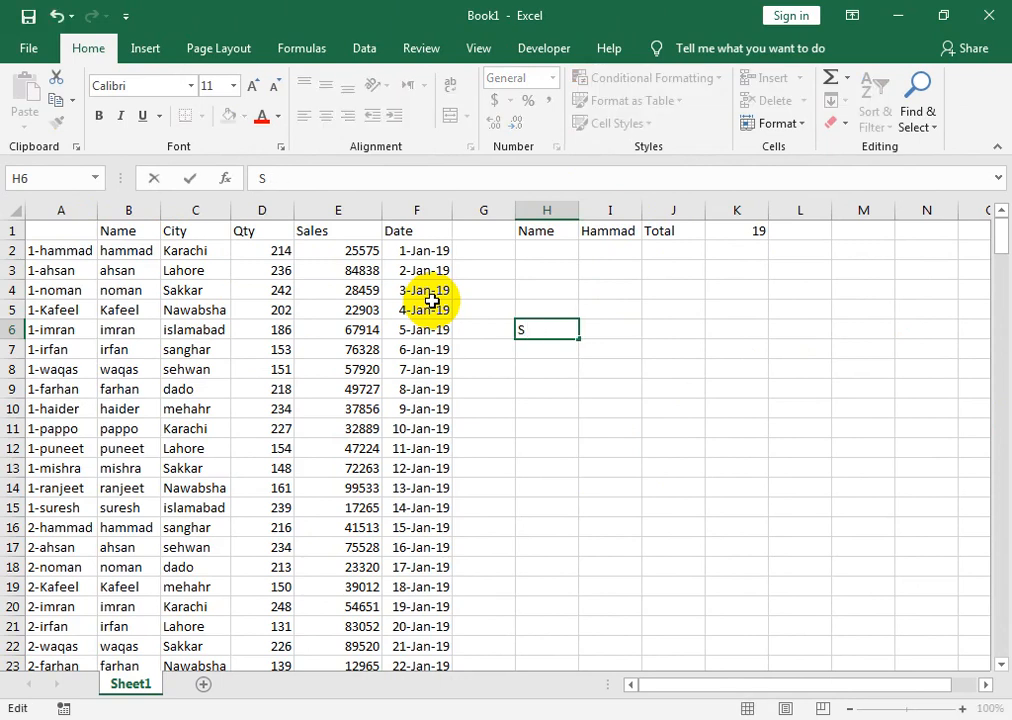
{"action": "key", "text": "Tab"}
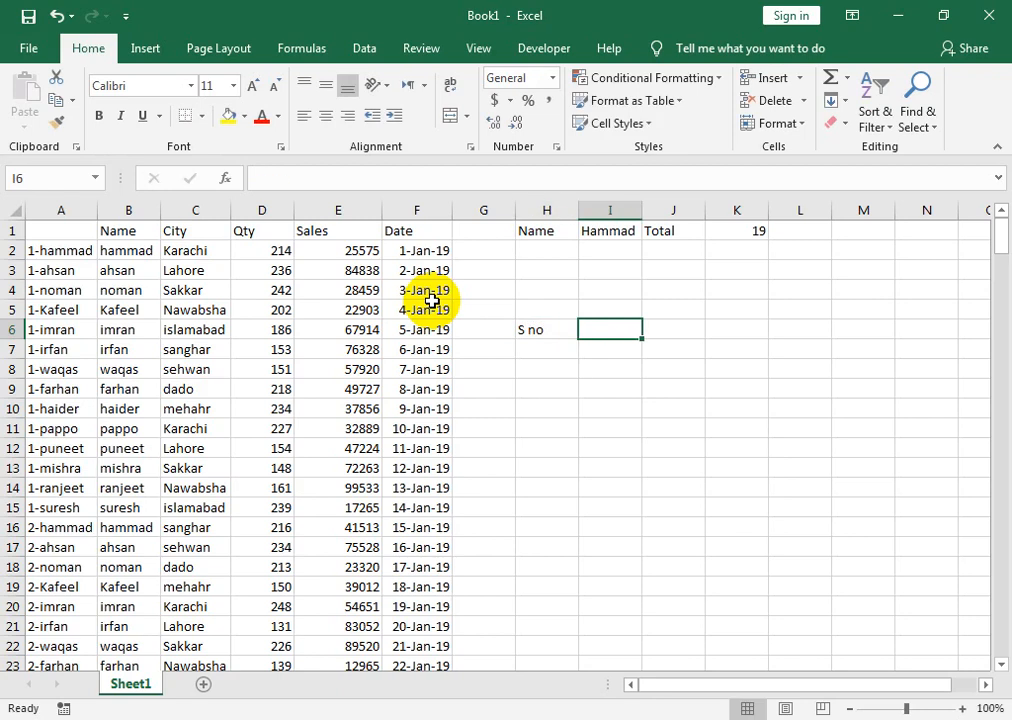
Copy the City, Qty, Sales and Date headers from C1:F1 into I6:L6.
{"action": "left_click_drag", "start_coordinate": [224, 225], "coordinate": [391, 226]}
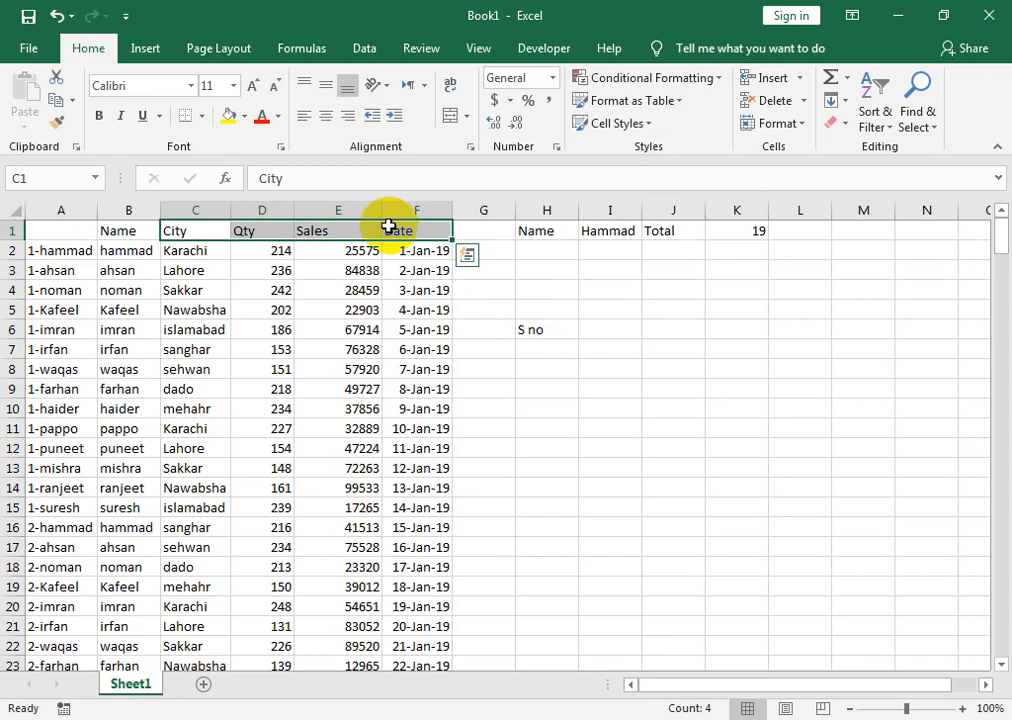
{"action": "key", "text": "ctrl+c"}
{"action": "left_click", "coordinate": [592, 330]}
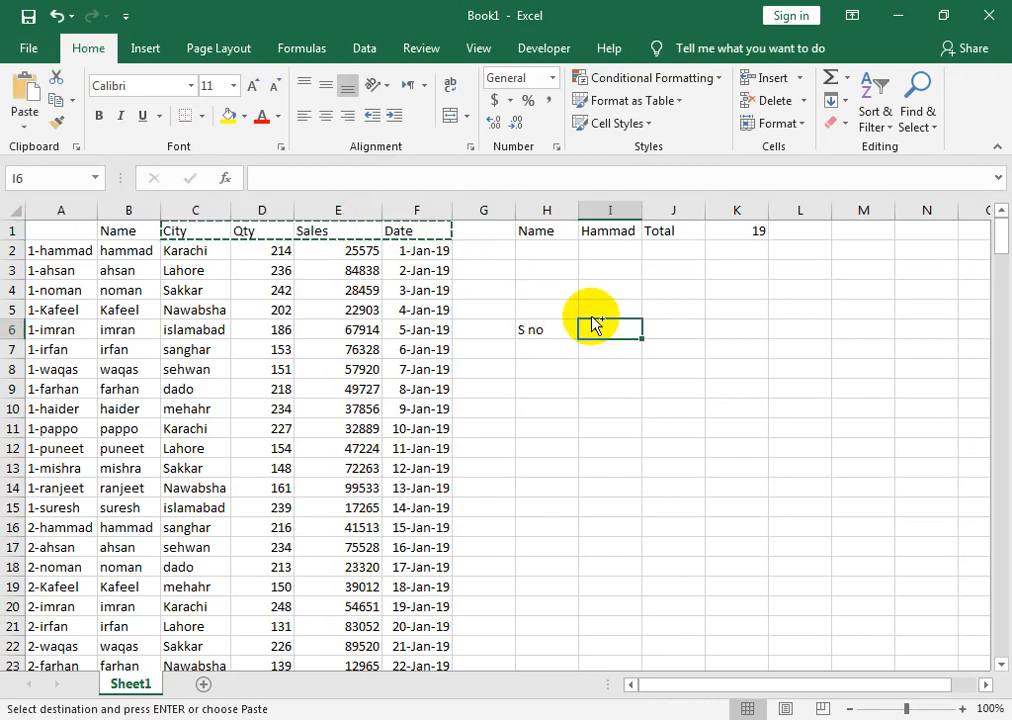
{"action": "key", "text": "ctrl+v"}
Center and bold the headers in H6:L6, and enter 1 under S no in H7.
{"action": "left_click_drag", "start_coordinate": [529, 334], "coordinate": [766, 335]}
{"action": "left_click", "coordinate": [325, 116]}
{"action": "left_click", "coordinate": [98, 116]}
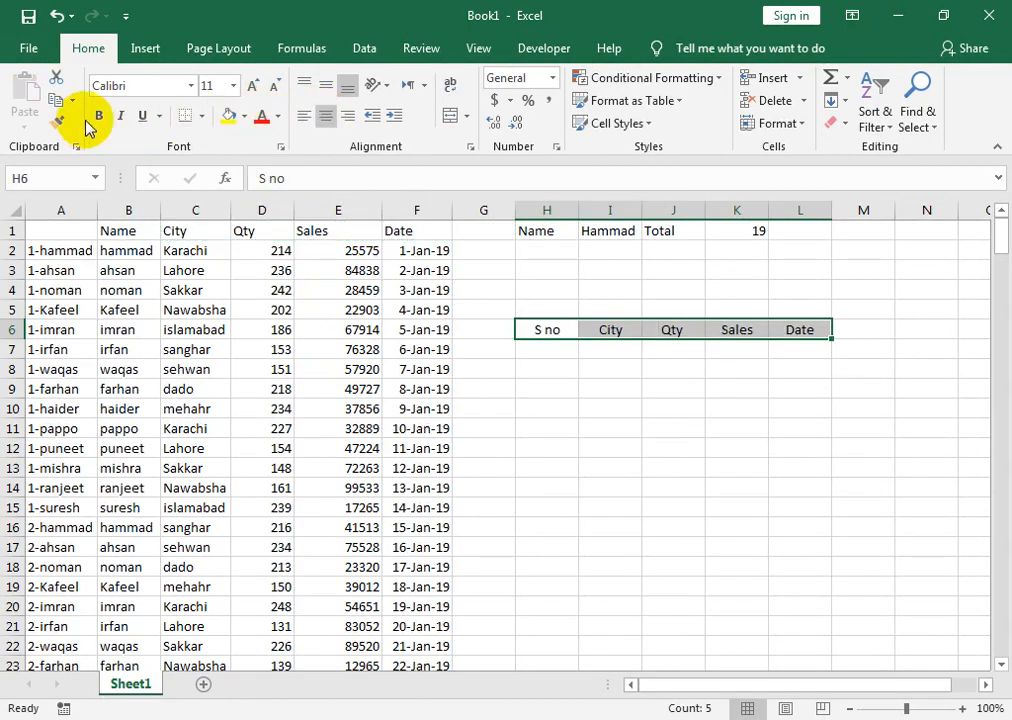
{"action": "left_click", "coordinate": [533, 354]}
{"action": "type", "text": "1"}
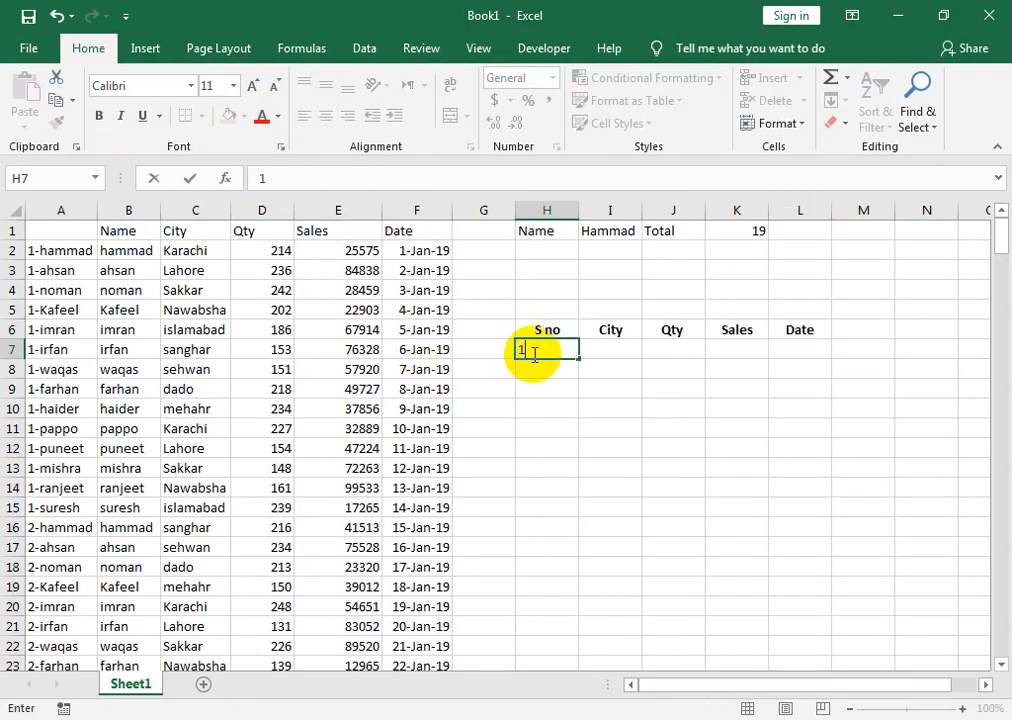
{"action": "key", "text": "Tab"}
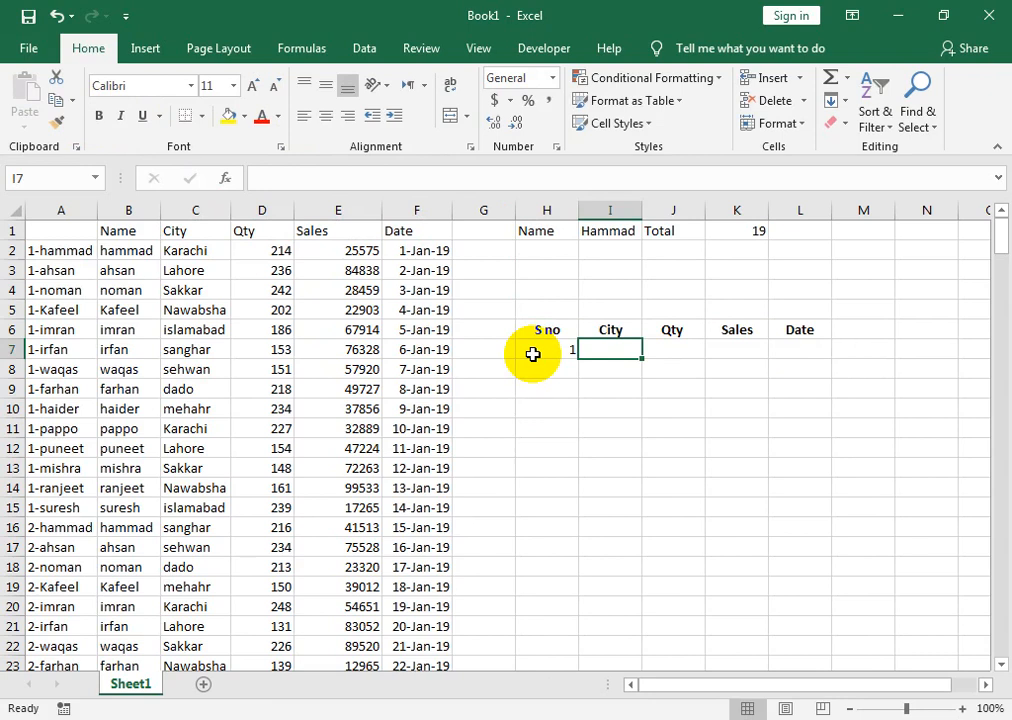
Begin a VLOOKUP formula in I7 with H7&"-"&$I$1 as the lookup value, keeping the I1 reference absolute.
{"action": "type", "text": "=v"}
{"action": "type", "text": "l"}
{"action": "key", "text": "BackSpace"}
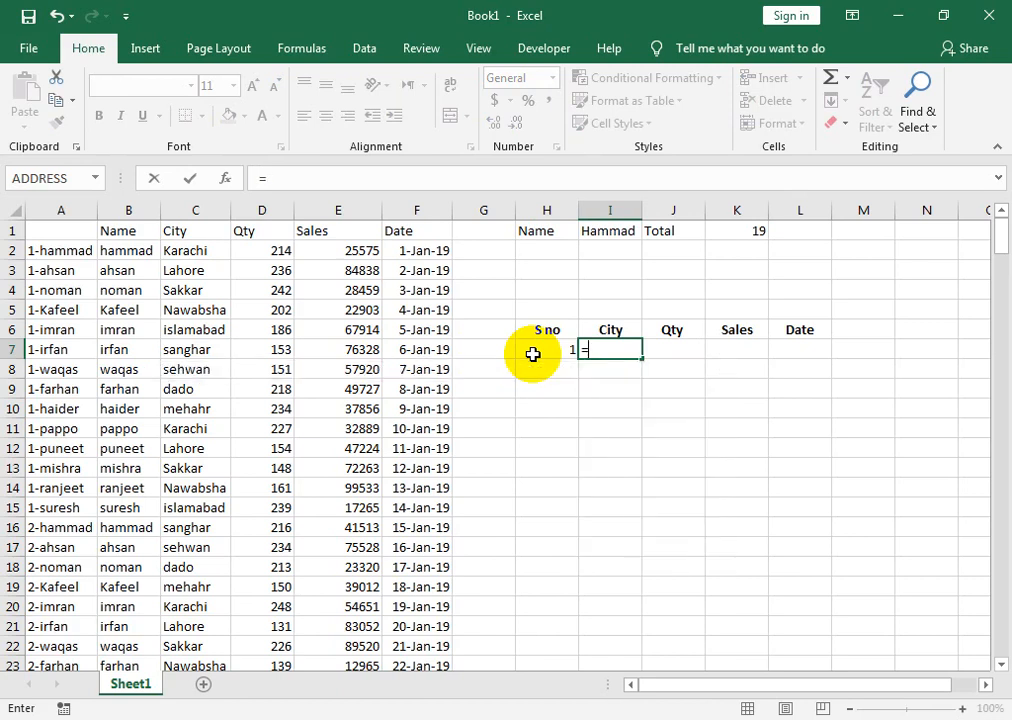
{"action": "type", "text": "vl"}
{"action": "key", "text": "Tab"}
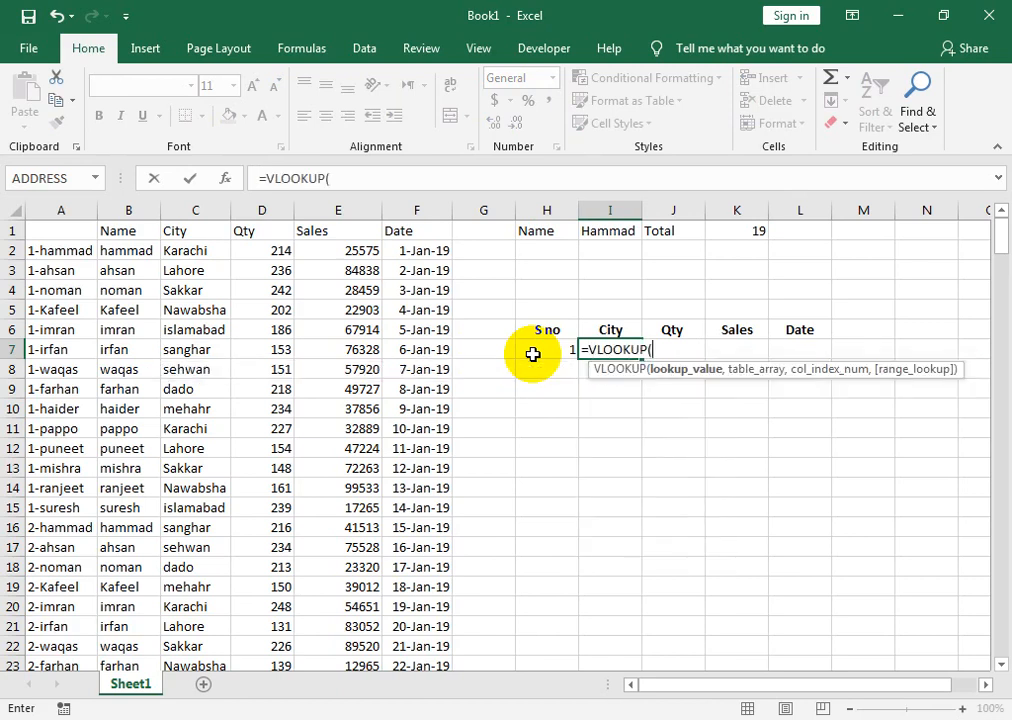
{"action": "left_click", "coordinate": [533, 354]}
{"action": "type", "text": "&"}
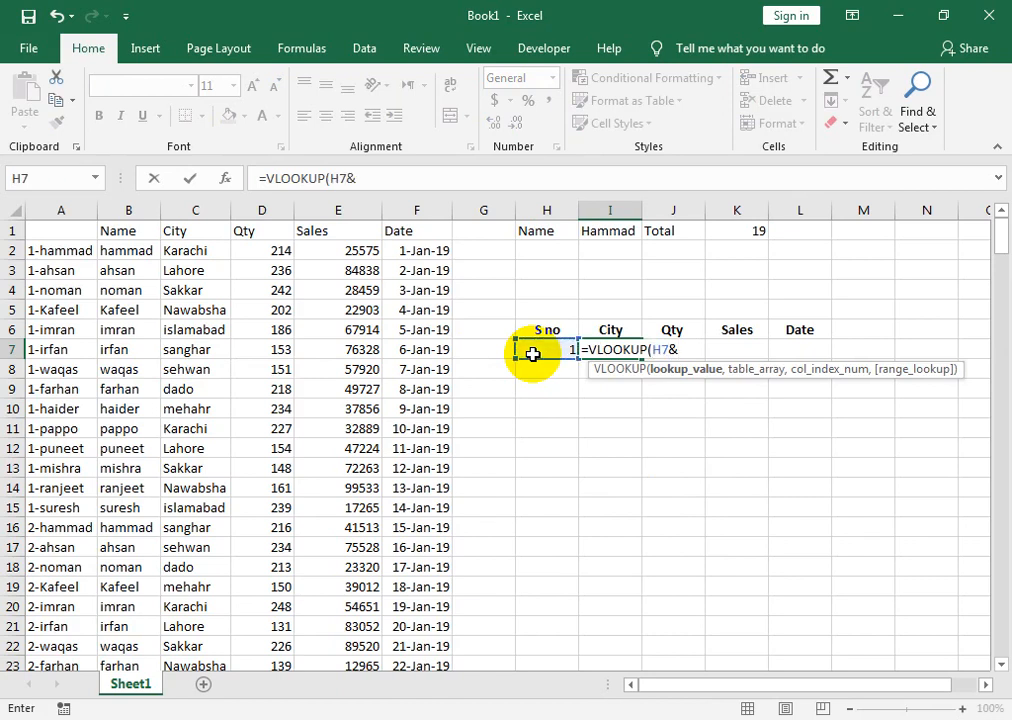
{"action": "key", "text": "BackSpace"}
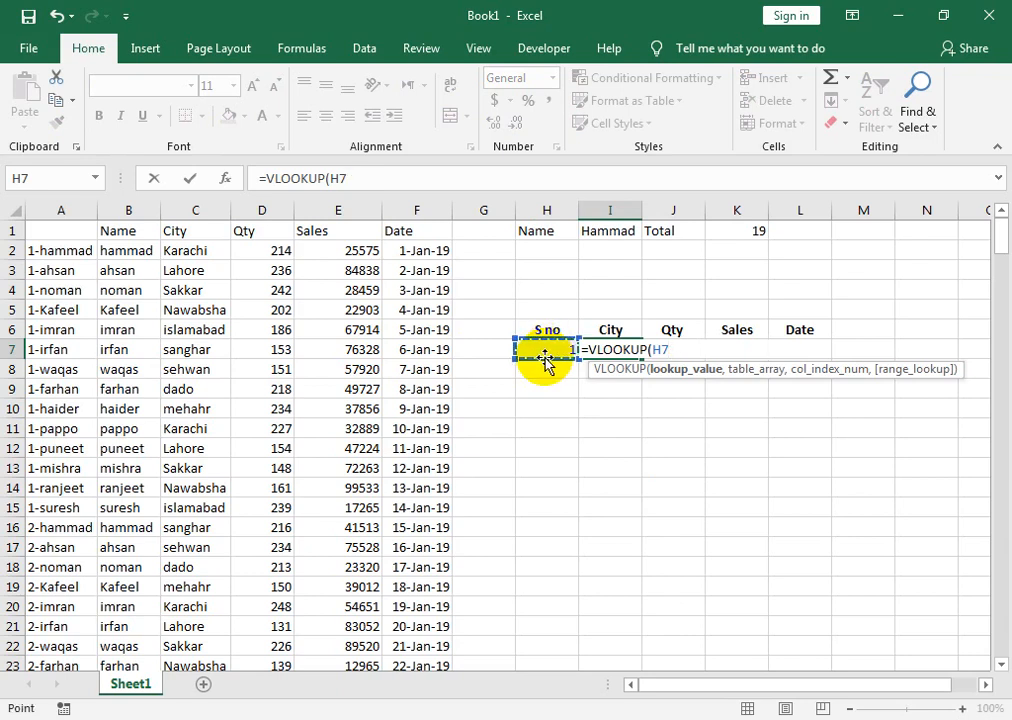
{"action": "type", "text": "&\"-\"&"}
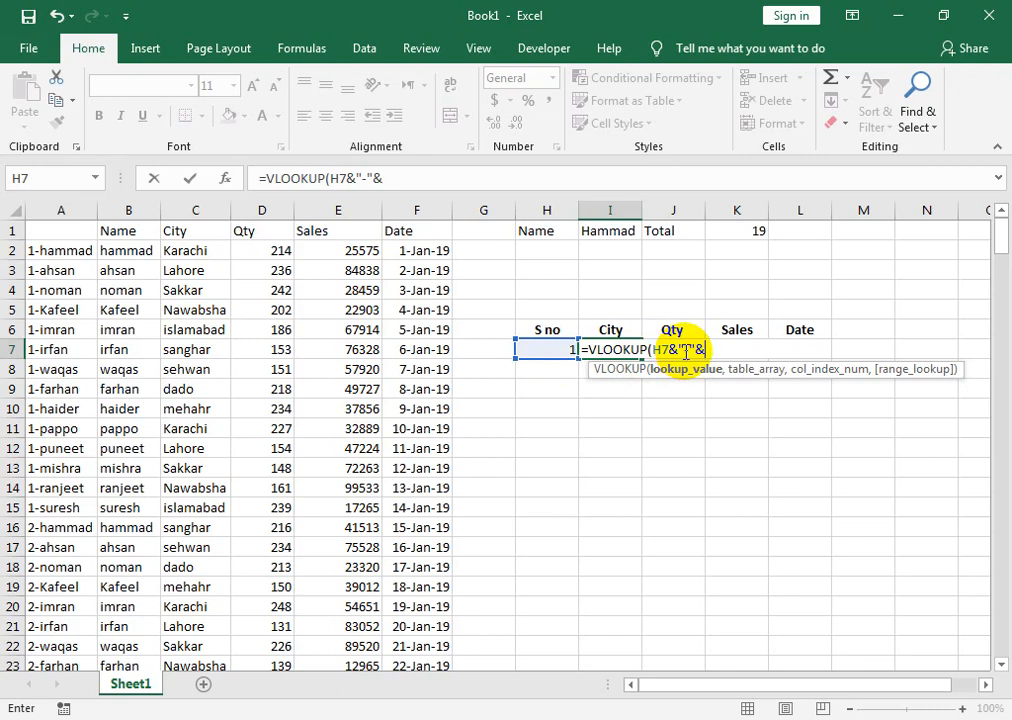
{"action": "left_click", "coordinate": [624, 232]}
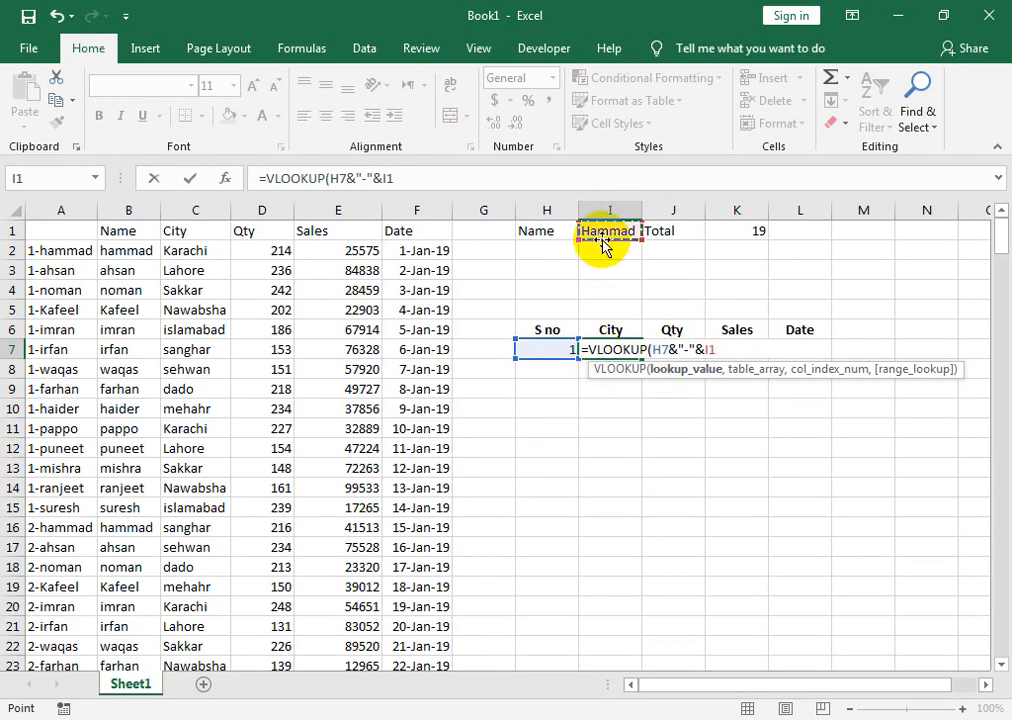
{"action": "left_click", "coordinate": [710, 350]}
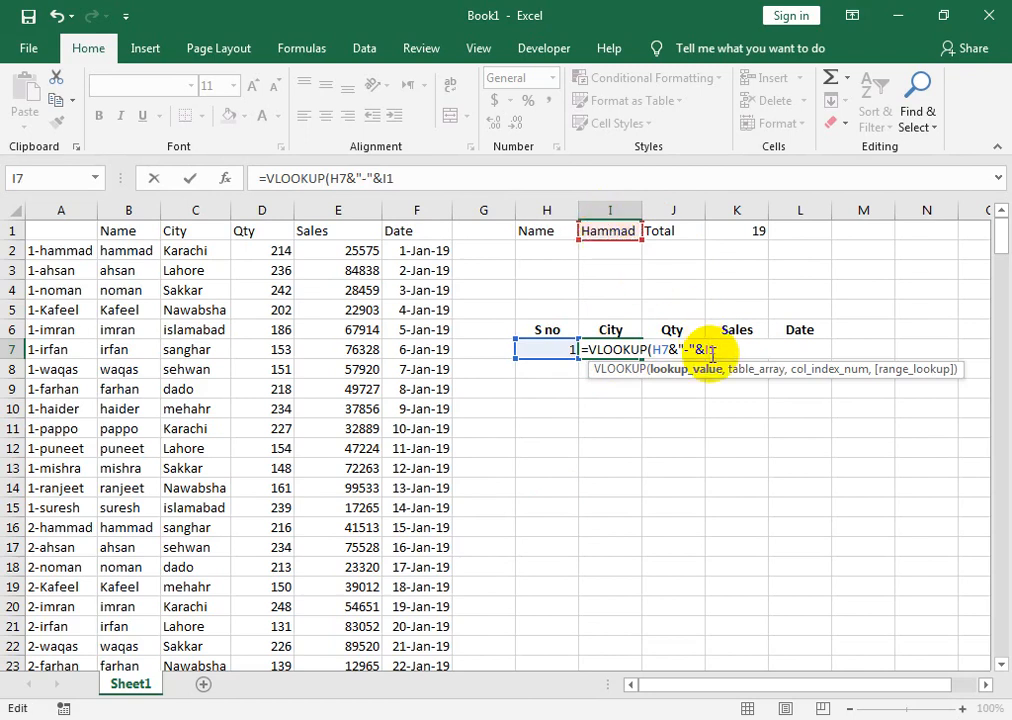
{"action": "key", "text": "F4"}
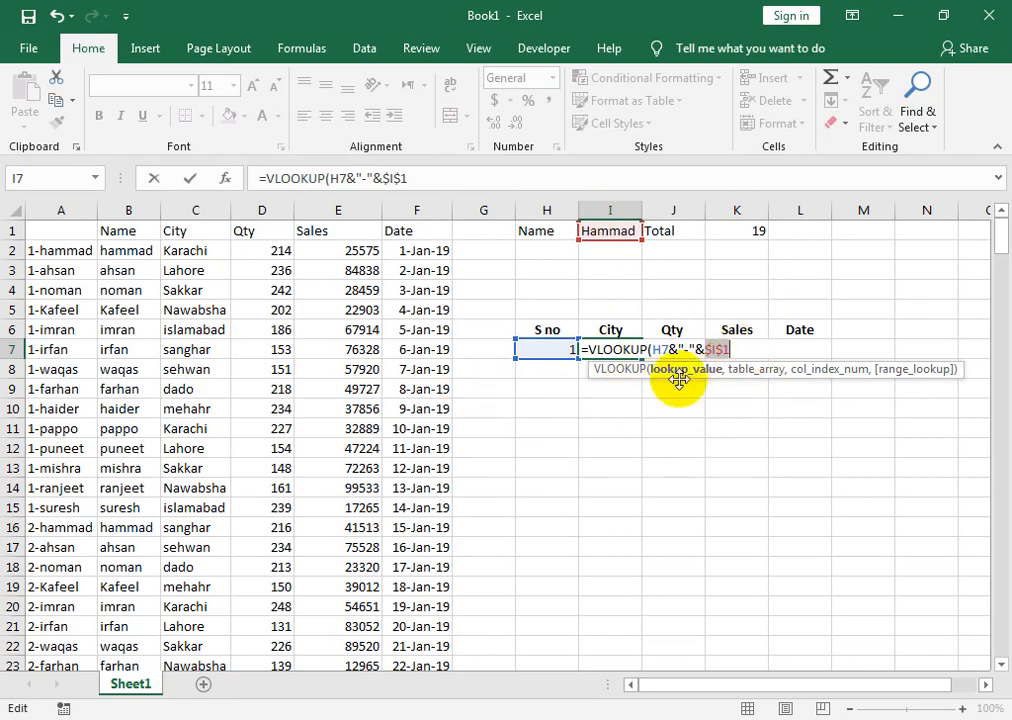
{"action": "key", "text": "Right"}
{"action": "type", "text": ","}
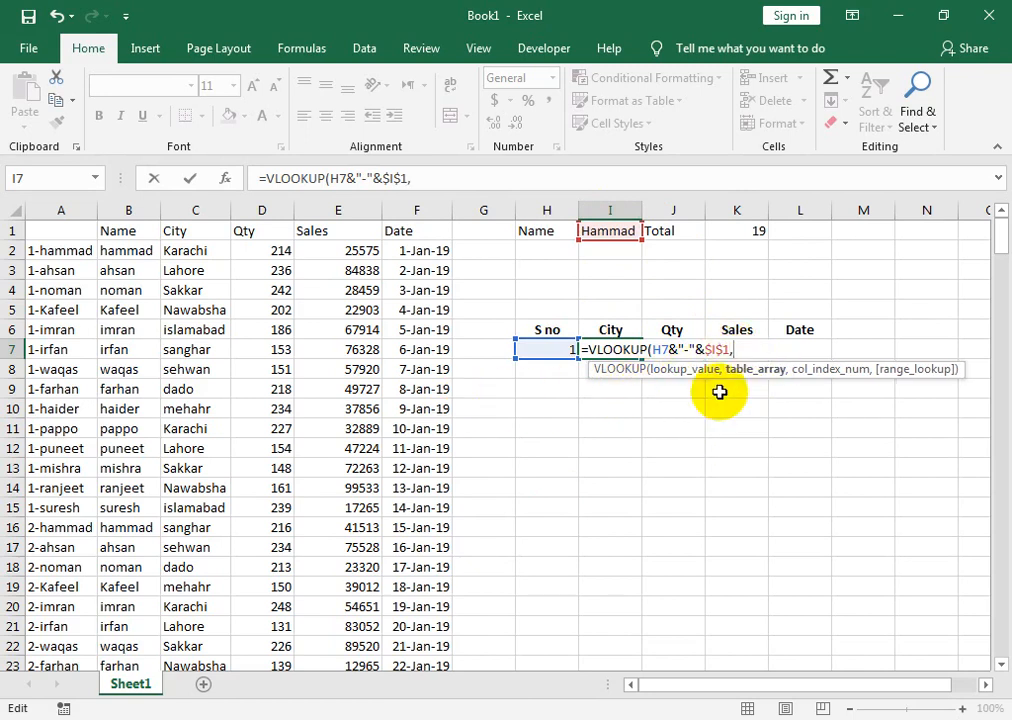
Complete the I7 VLOOKUP with table array A:F, column index 3 and FALSE for an exact match, and commit it.
{"action": "left_click_drag", "start_coordinate": [89, 209], "coordinate": [397, 228]}
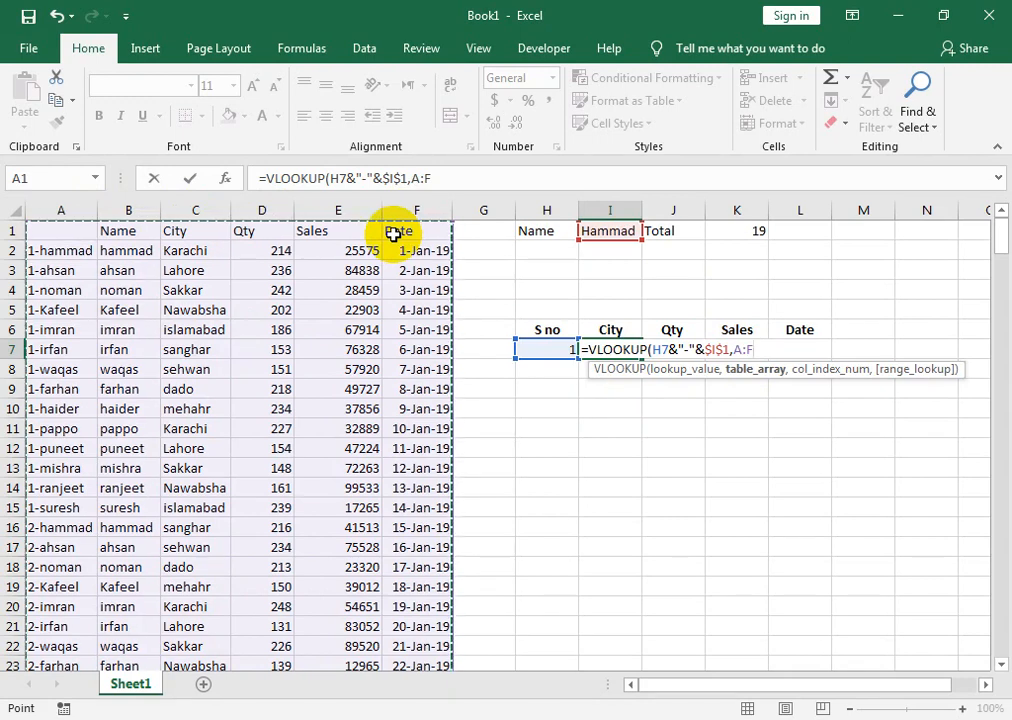
{"action": "type", "text": ",3"}
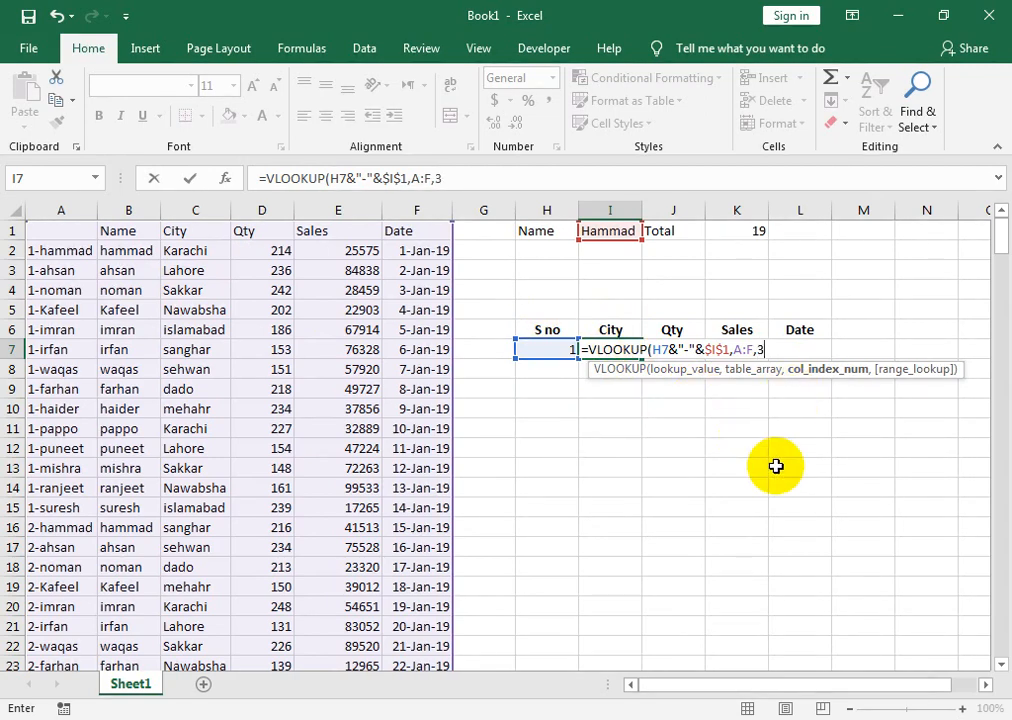
{"action": "type", "text": ","}
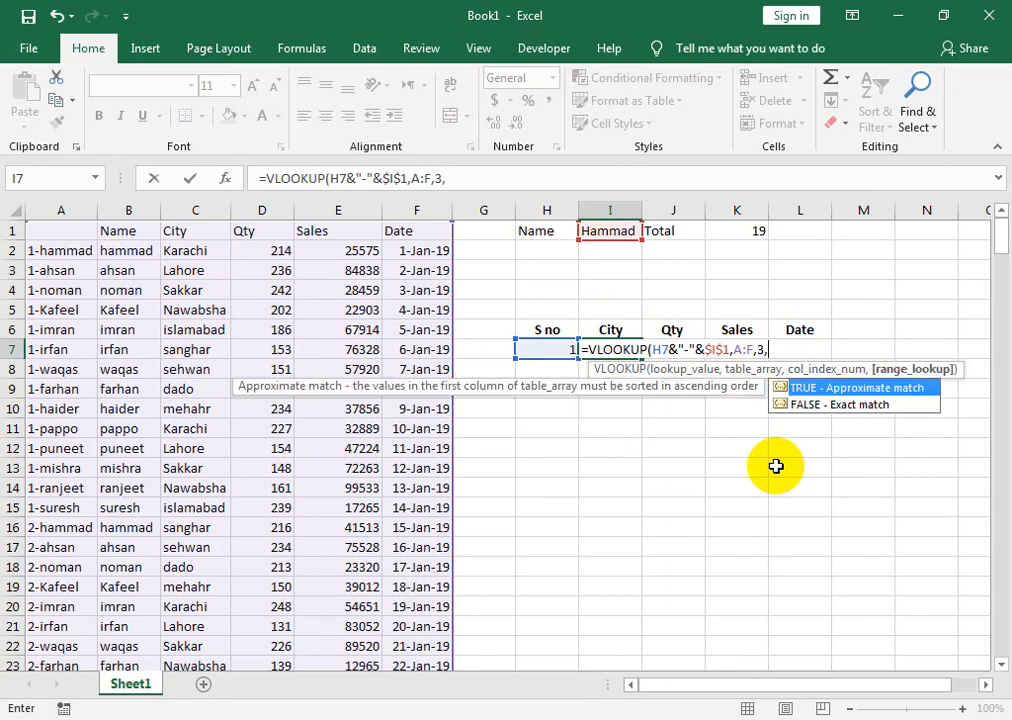
{"action": "key", "text": "Down"}
{"action": "key", "text": "Tab"}
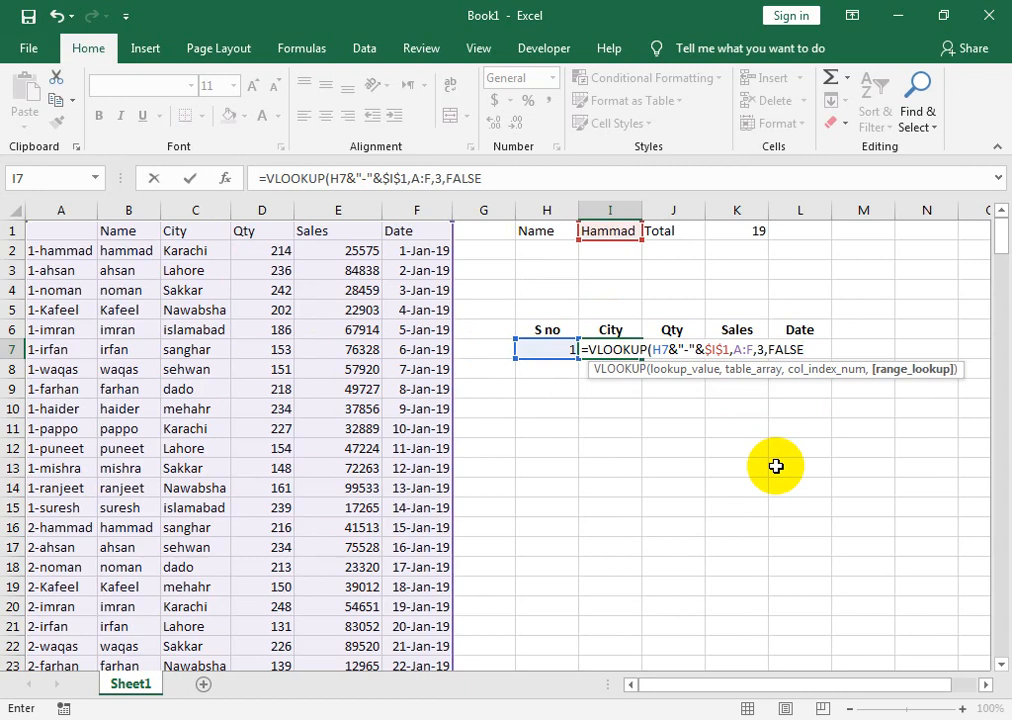
{"action": "type", "text": ")"}
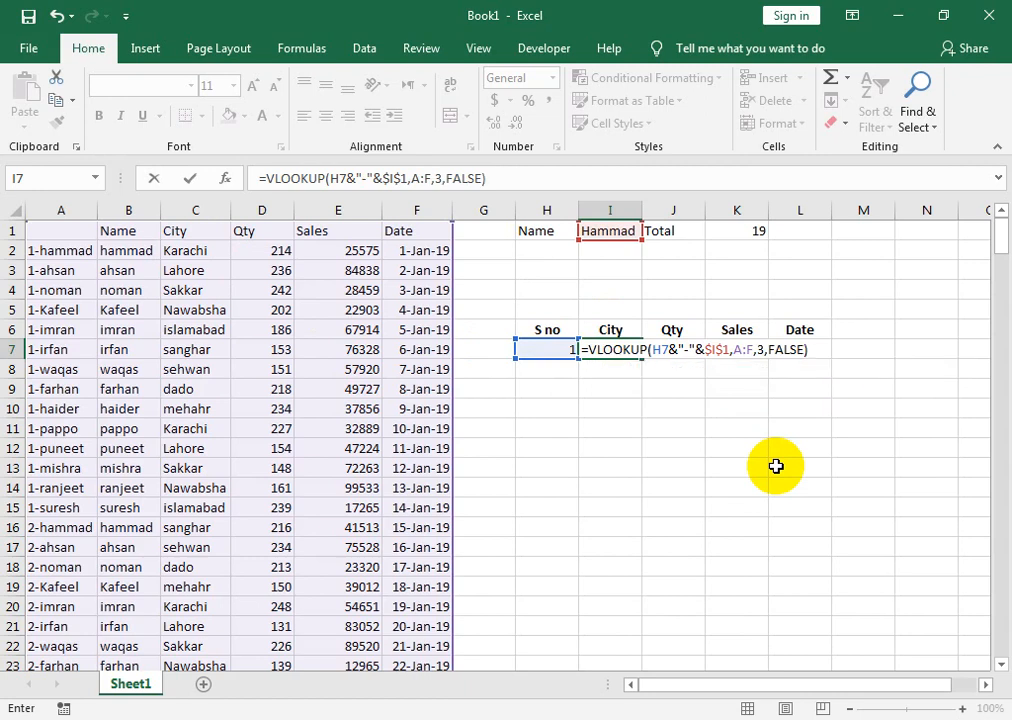
{"action": "key", "text": "Return"}
{"action": "left_click", "coordinate": [565, 366]}
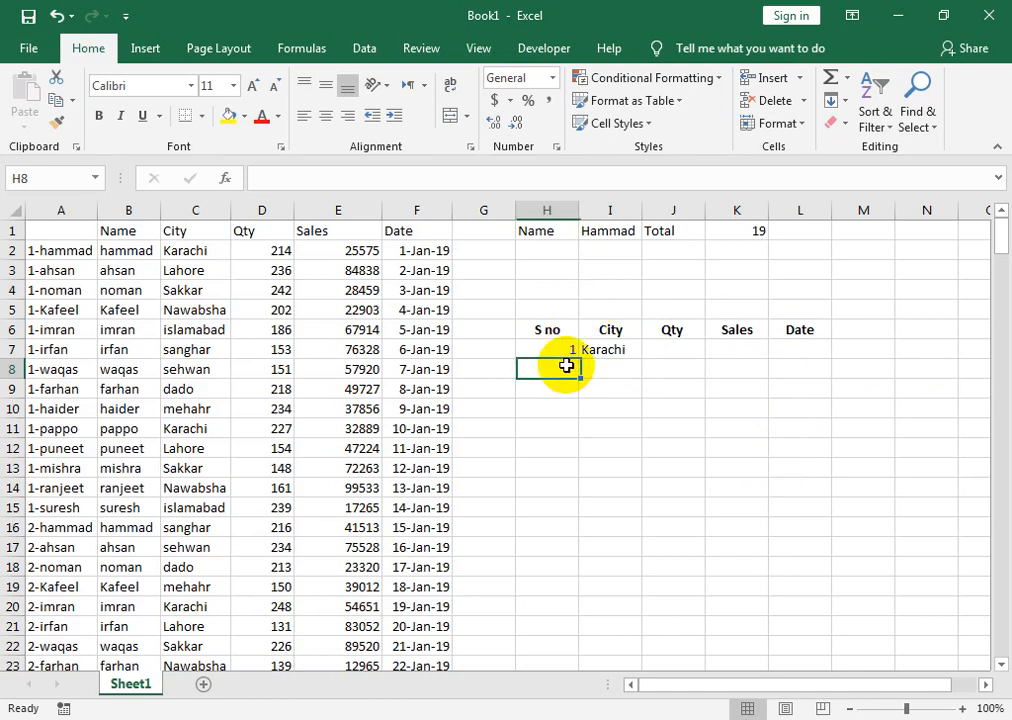
Review the COUNTIF formula behind the Total value in K1.
{"action": "double_click", "coordinate": [712, 233]}
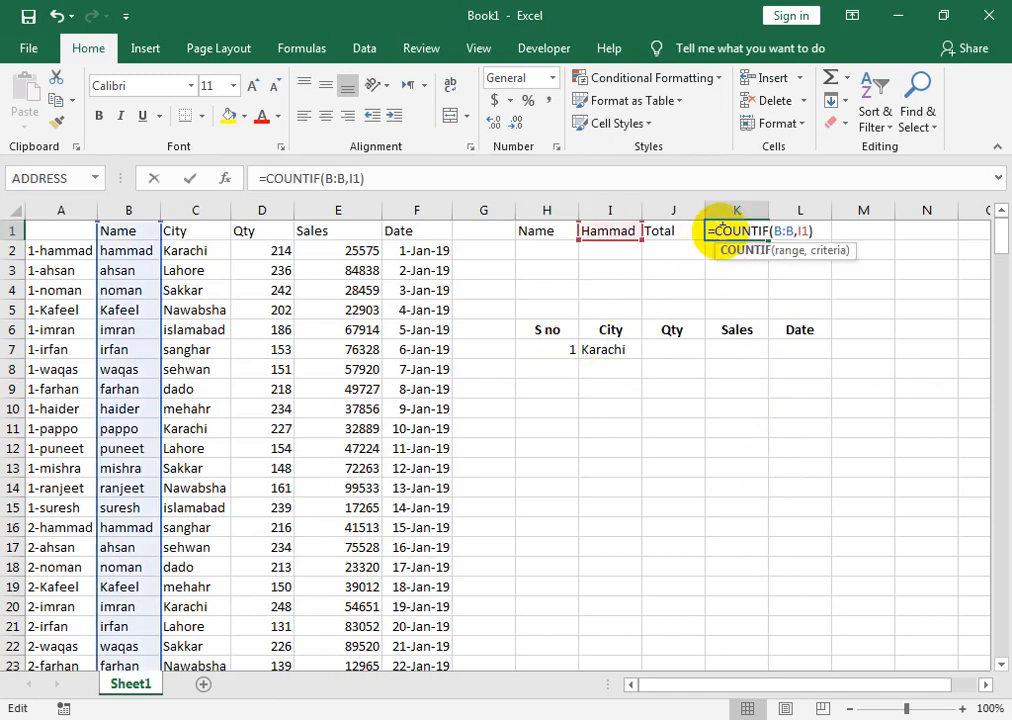
{"action": "key", "text": "Return"}
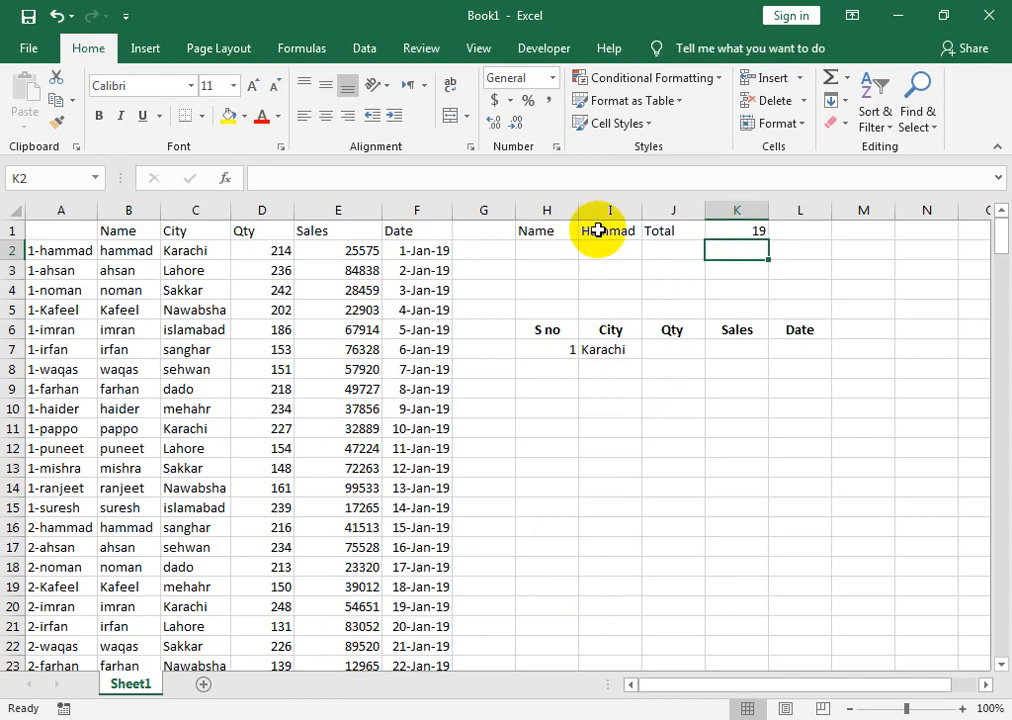
{"action": "left_click", "coordinate": [565, 350]}
Begin an IFERROR formula in H8 with a nested IF testing H7+1>$K$1, keeping the K1 reference absolute.
{"action": "left_click", "coordinate": [558, 375]}
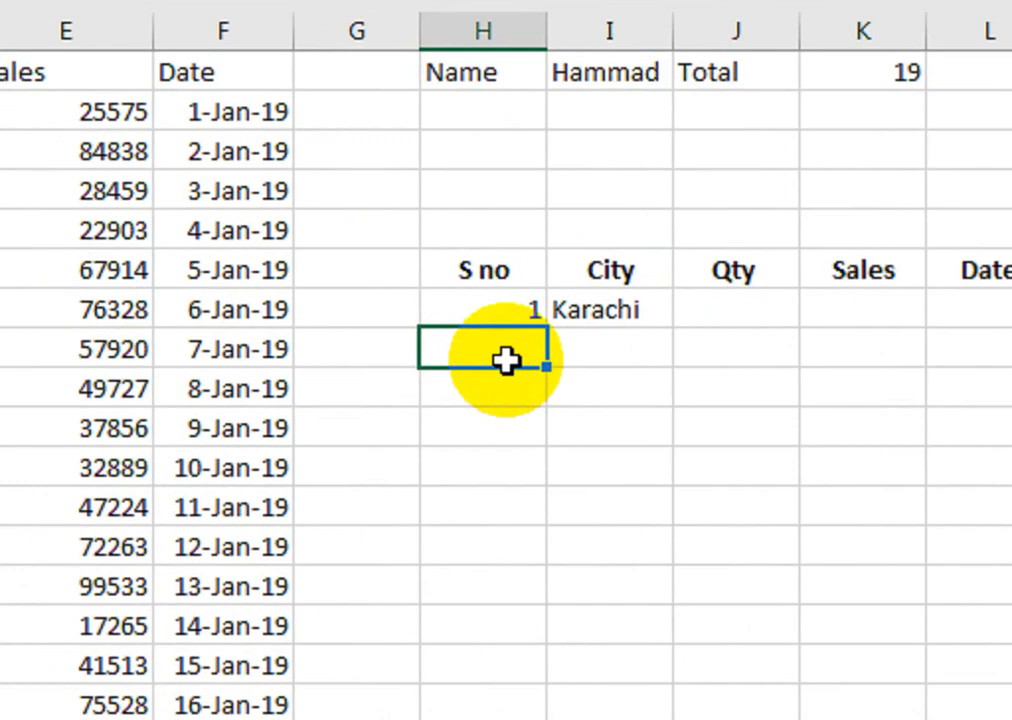
{"action": "type", "text": "=if"}
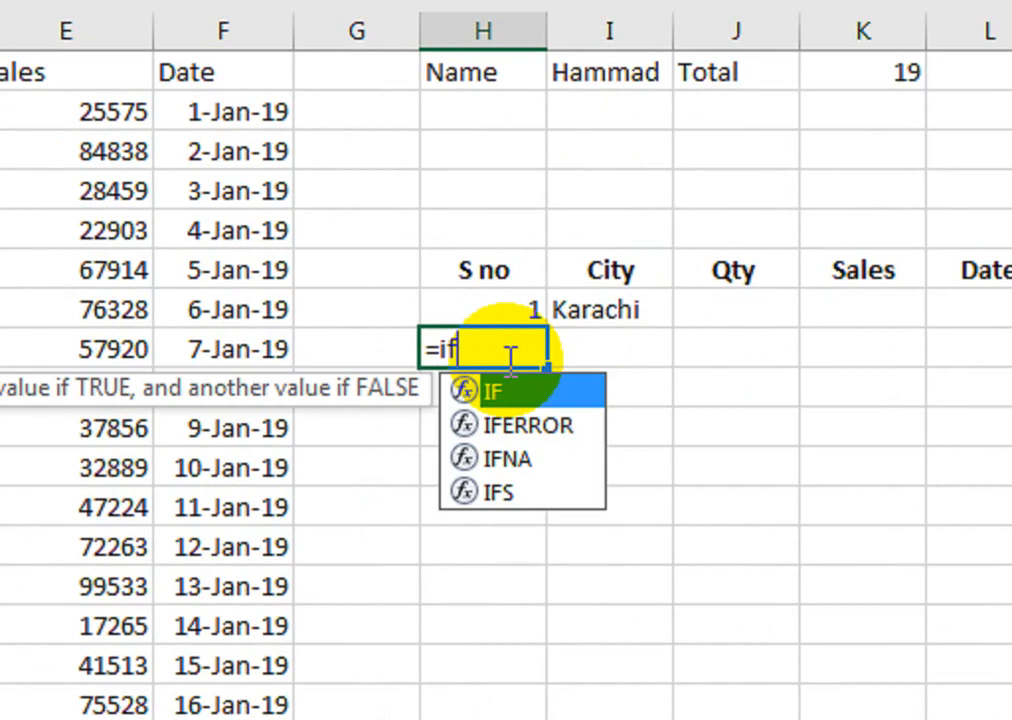
{"action": "key", "text": "Down"}
{"action": "key", "text": "Tab"}
{"action": "type", "text": "if("}
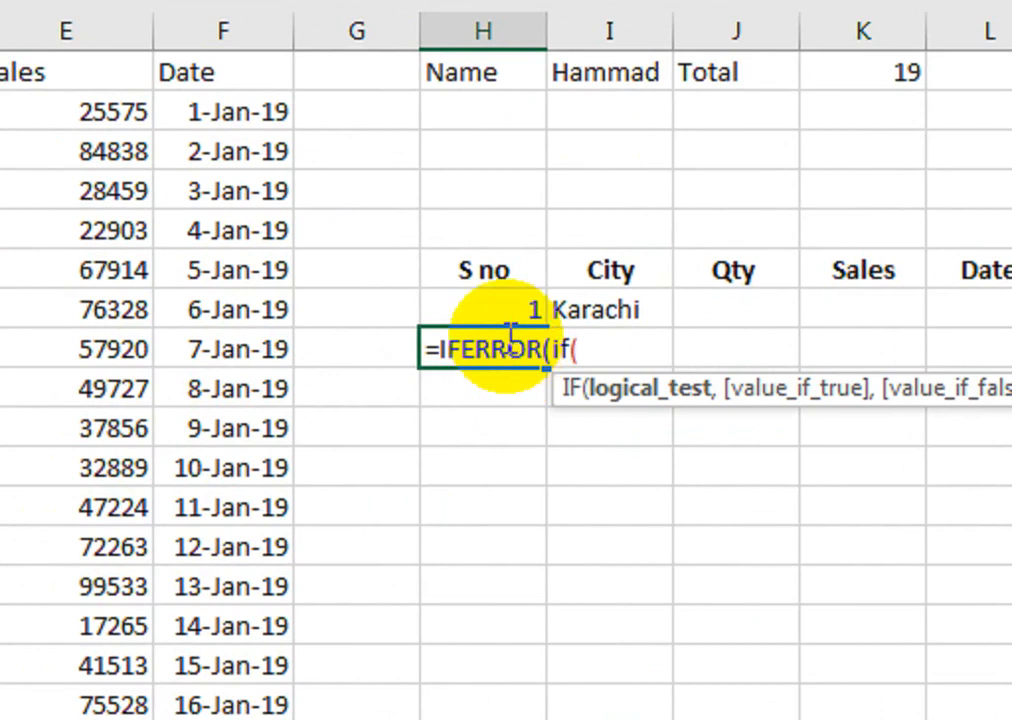
{"action": "left_click", "coordinate": [499, 299]}
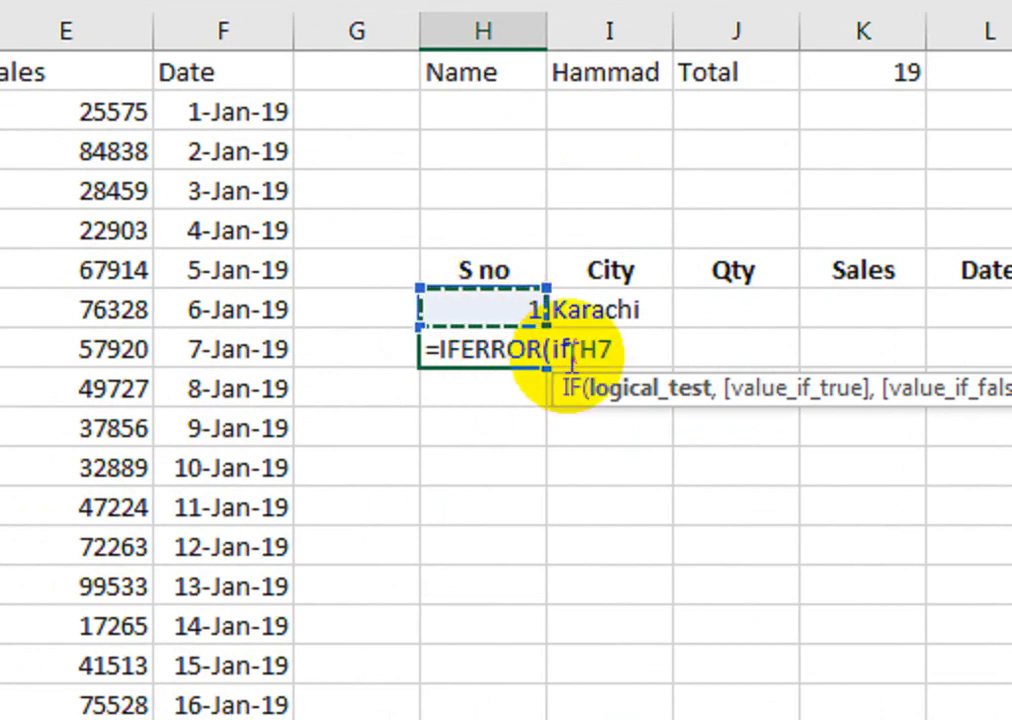
{"action": "type", "text": "+1"}
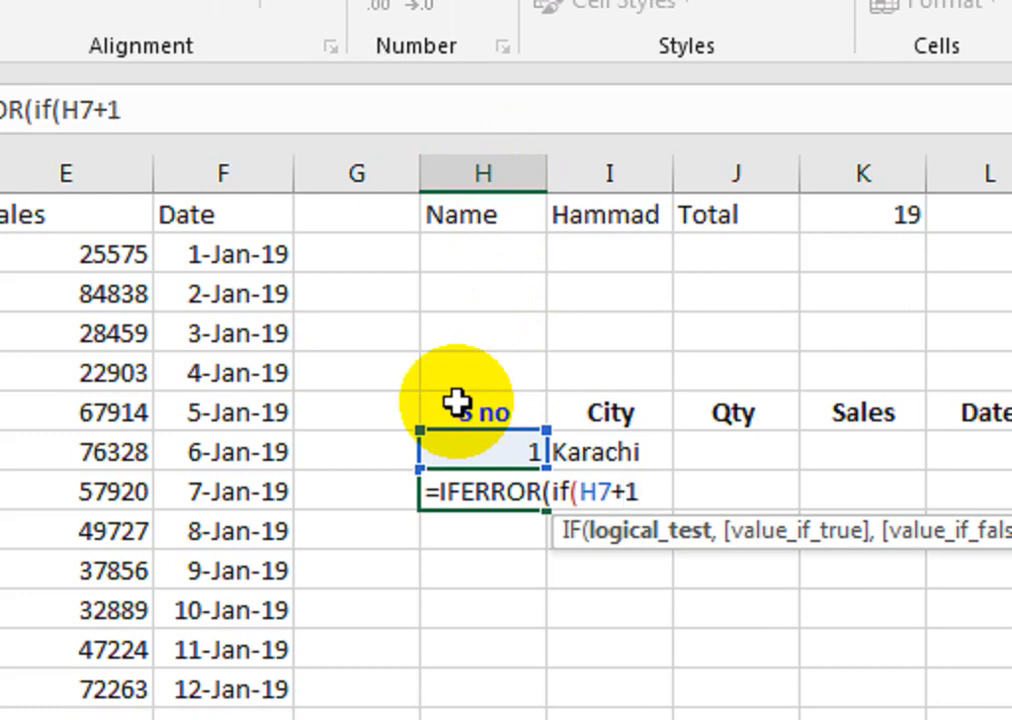
{"action": "type", "text": ">"}
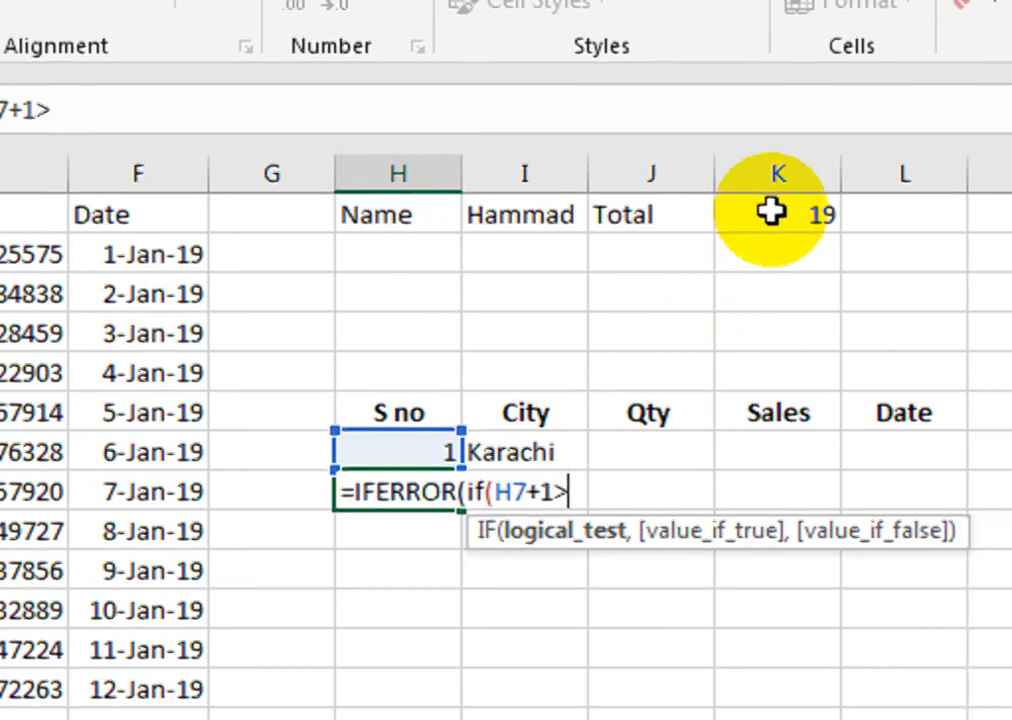
{"action": "left_click", "coordinate": [863, 210]}
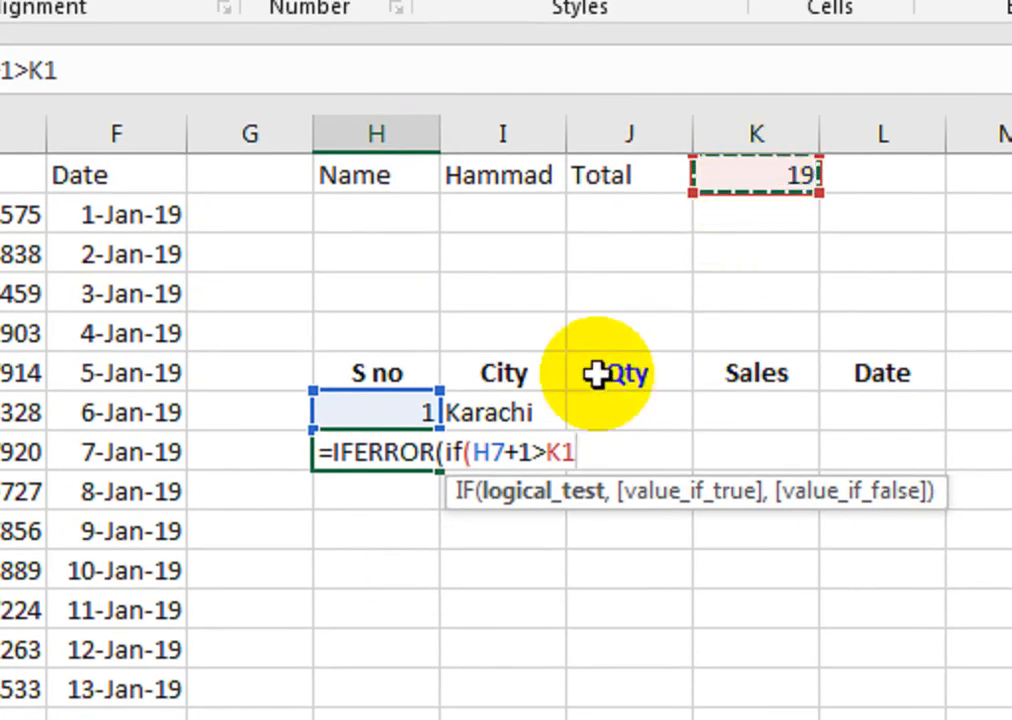
{"action": "left_click", "coordinate": [566, 453]}
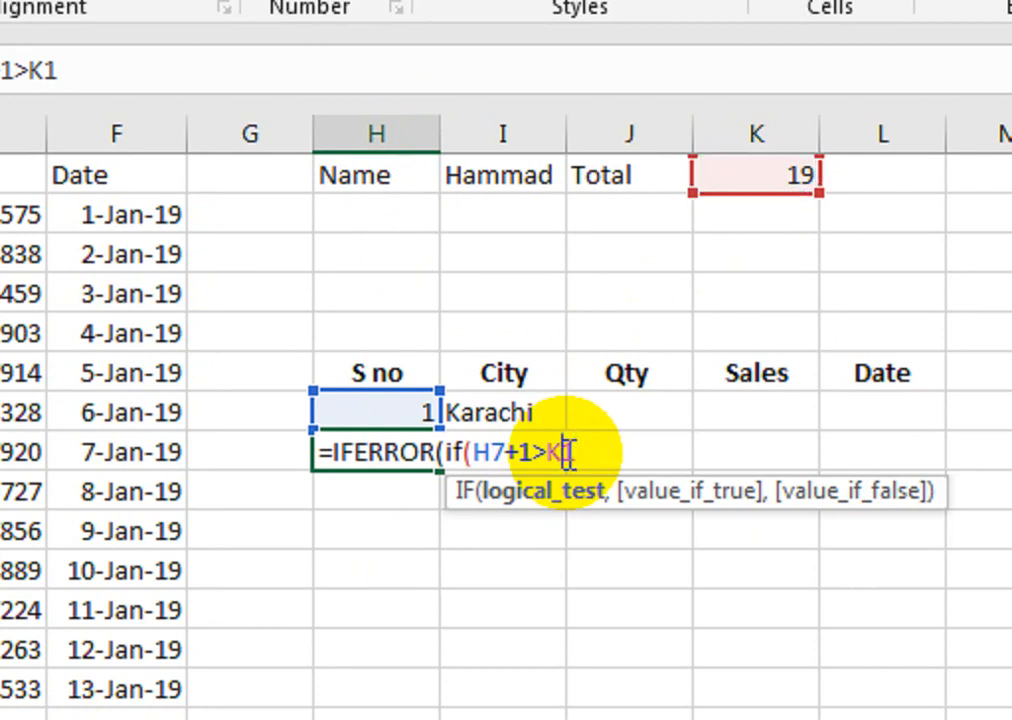
{"action": "key", "text": "F4"}
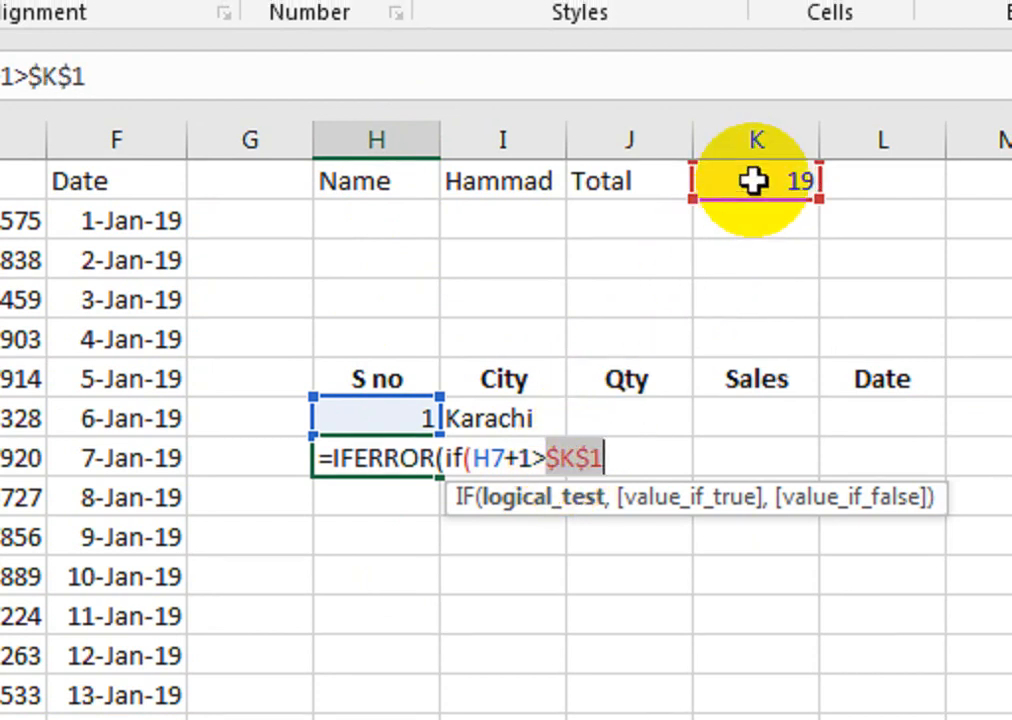
{"action": "left_click", "coordinate": [643, 449]}
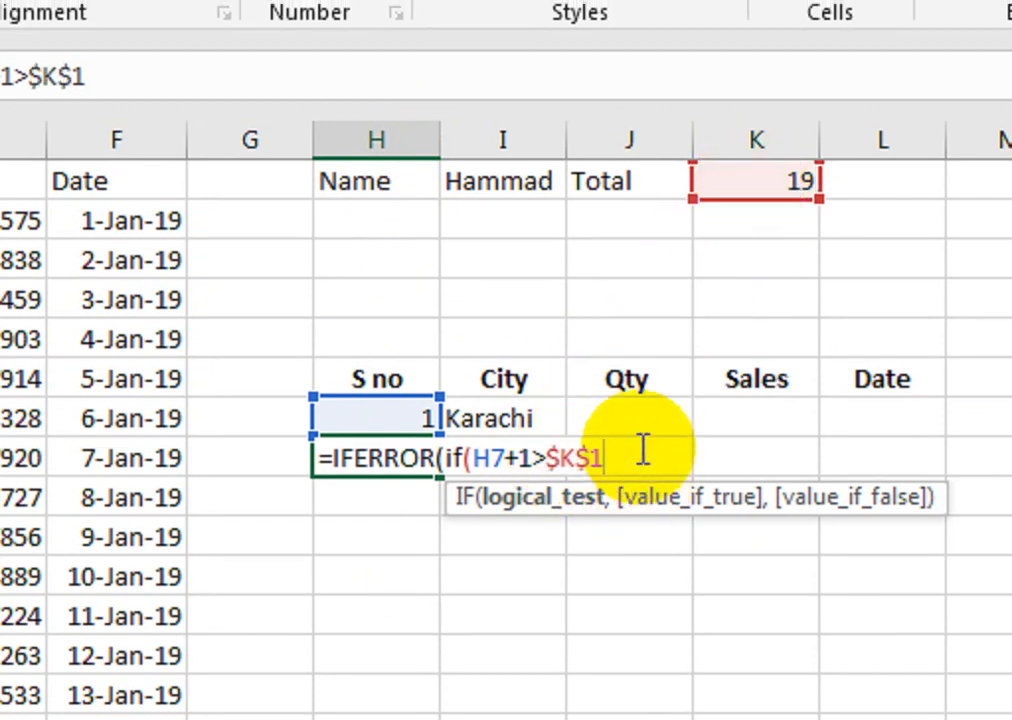
Complete the H8 formula with "" if true, H7+1 if false and "" as the IFERROR fallback, and commit it.
{"action": "type", "text": ","}
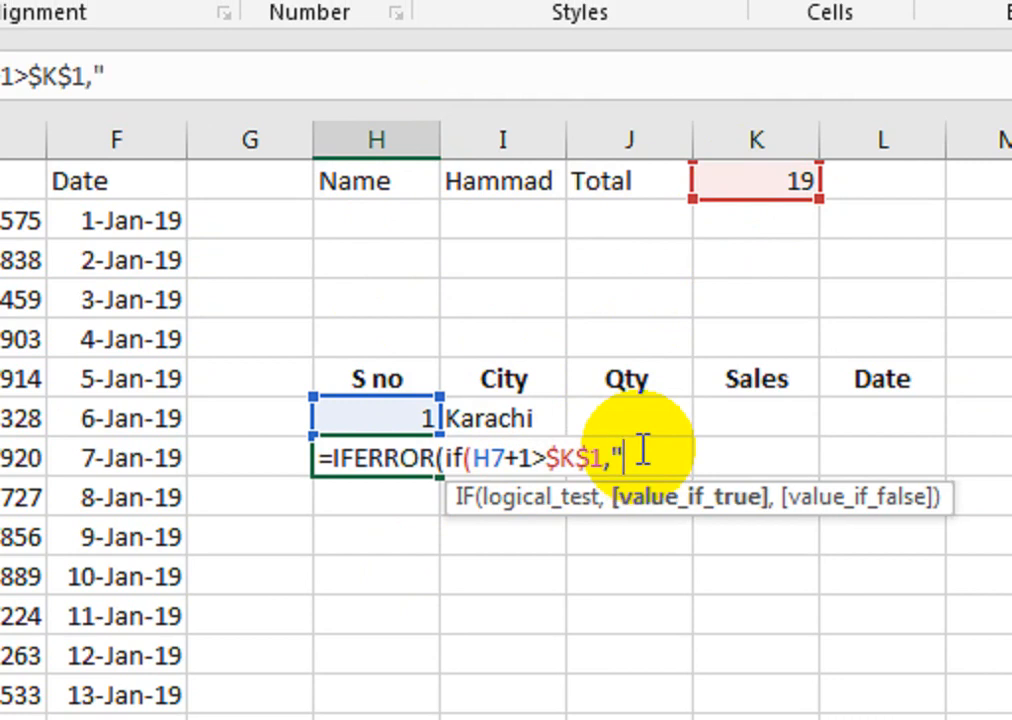
{"action": "type", "text": "\"\","}
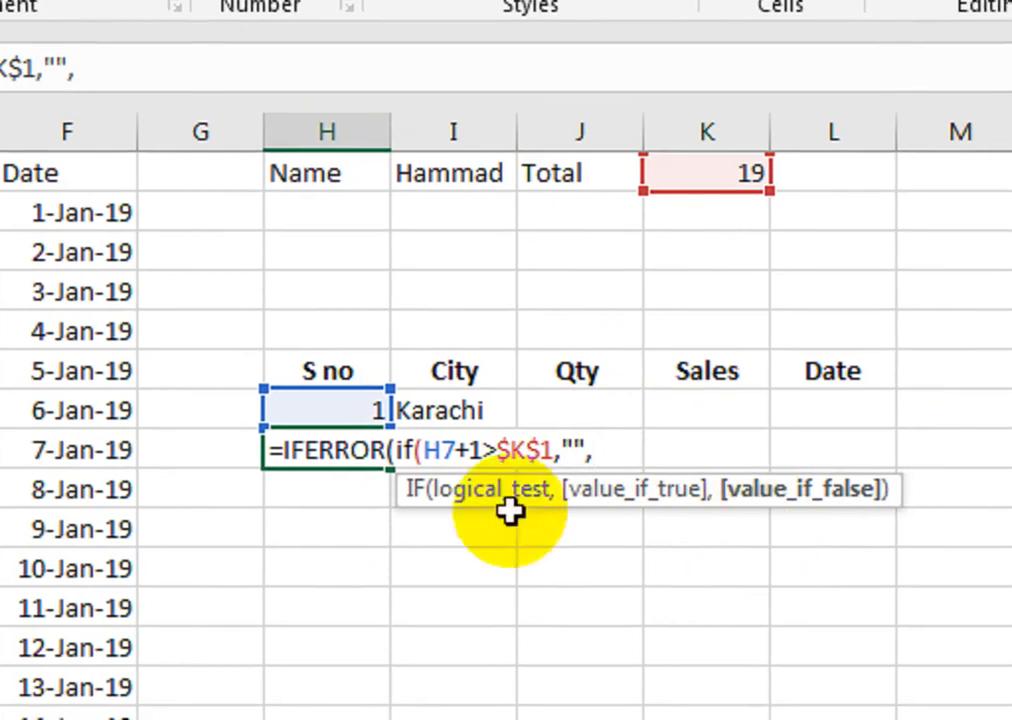
{"action": "left_click", "coordinate": [394, 413]}
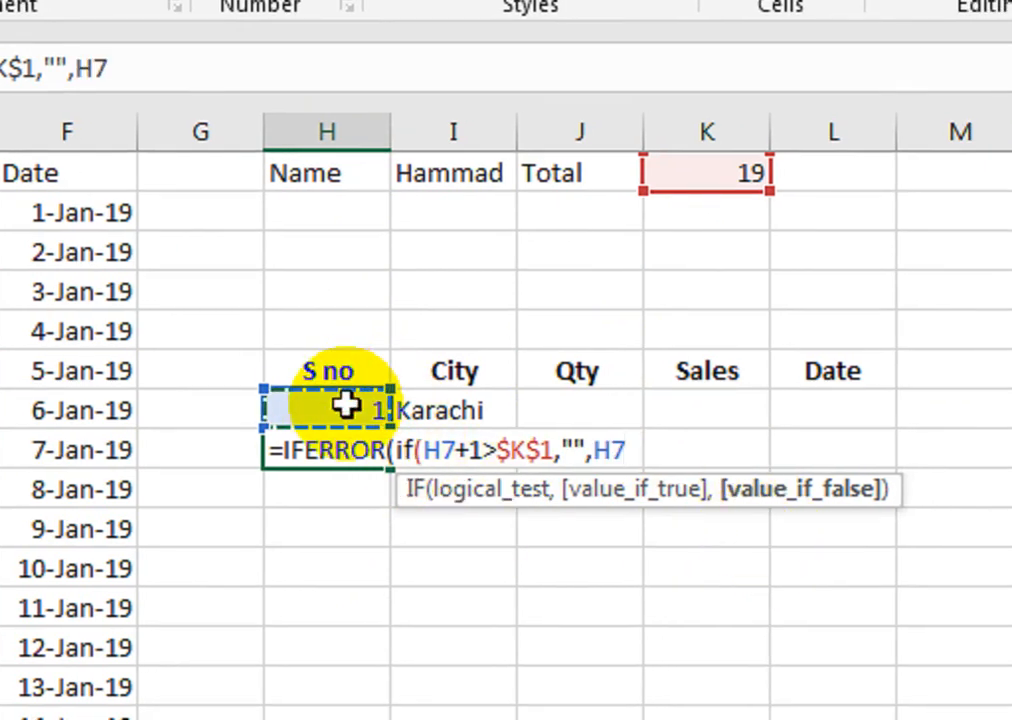
{"action": "type", "text": "+"}
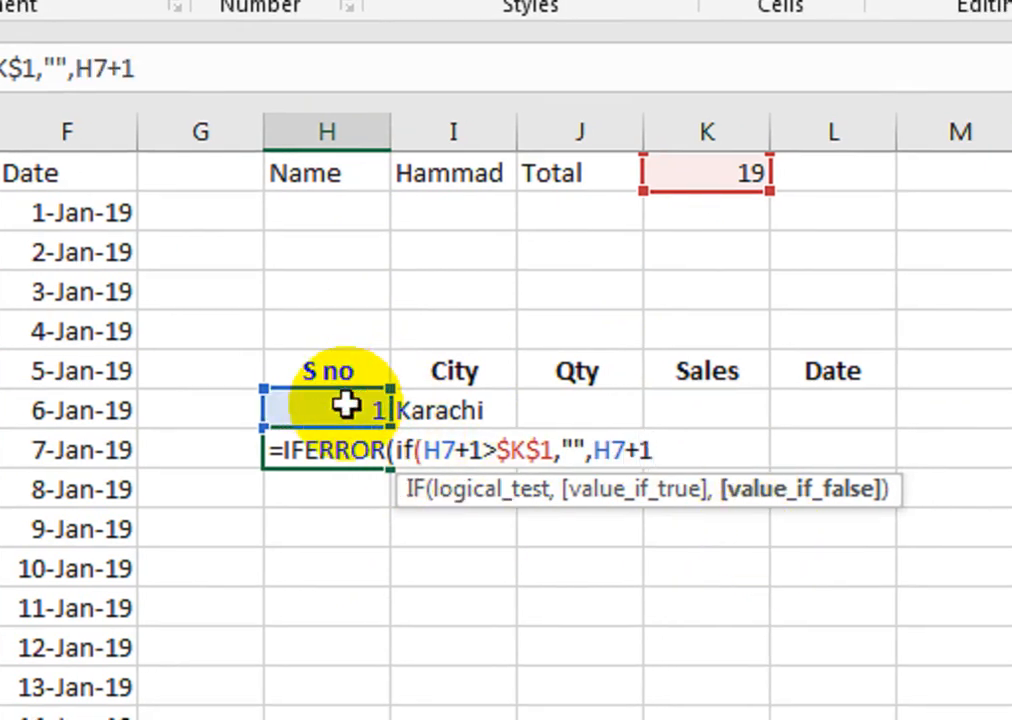
{"action": "type", "text": "1)"}
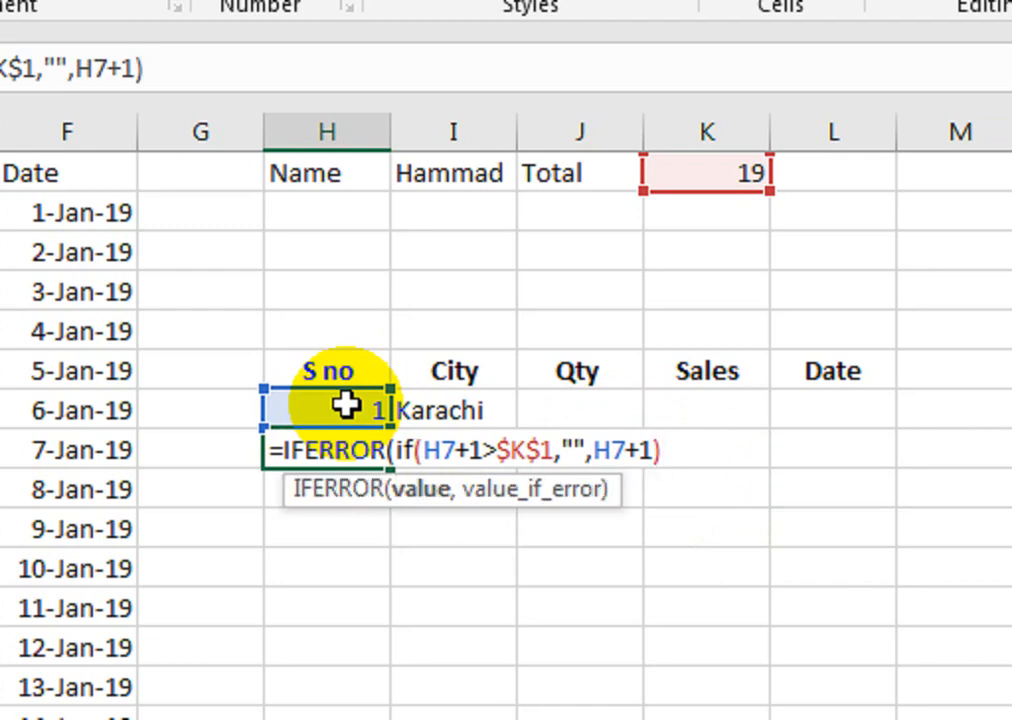
{"action": "type", "text": ","}
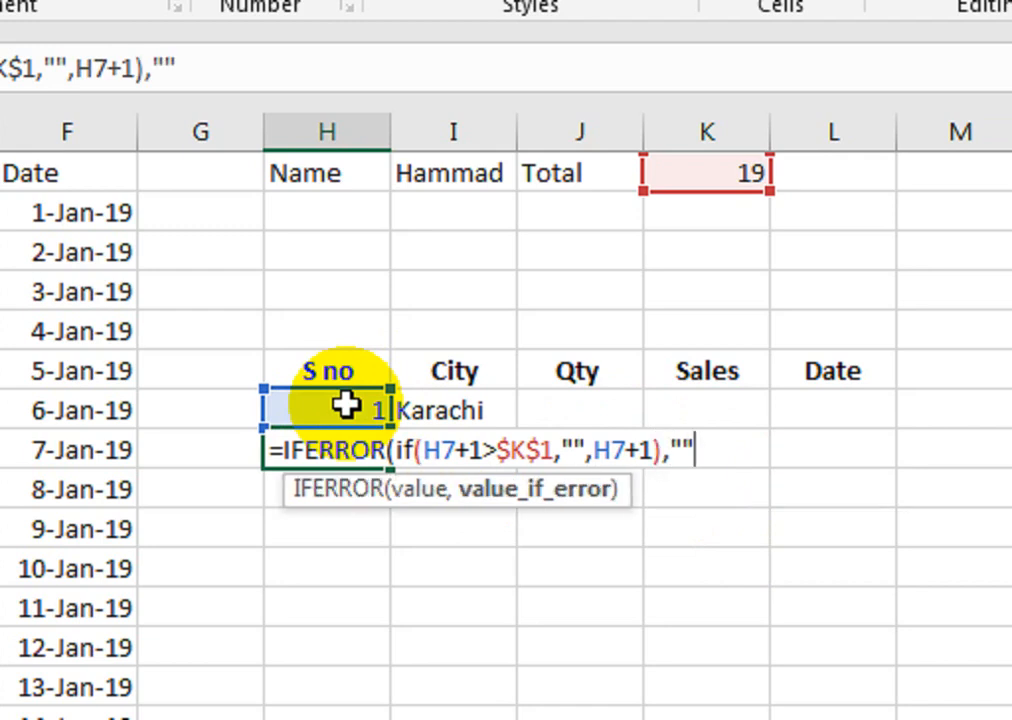
{"action": "type", "text": "\"\")"}
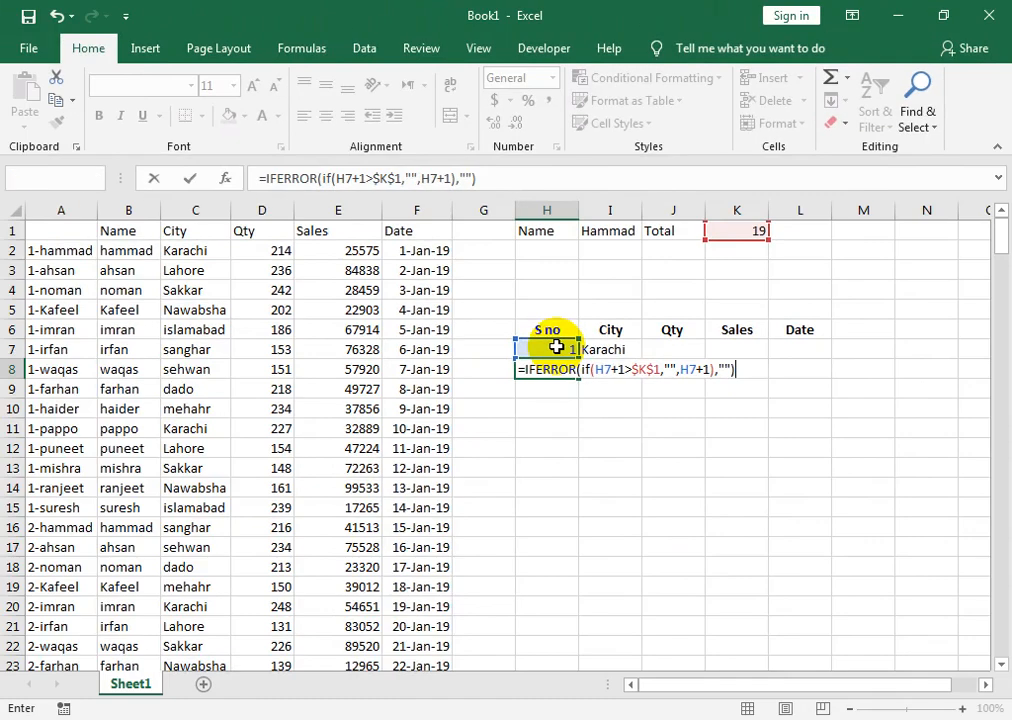
{"action": "key", "text": "Return"}
Fill the S no formula from H8 down to H34.
{"action": "left_click", "coordinate": [560, 376]}
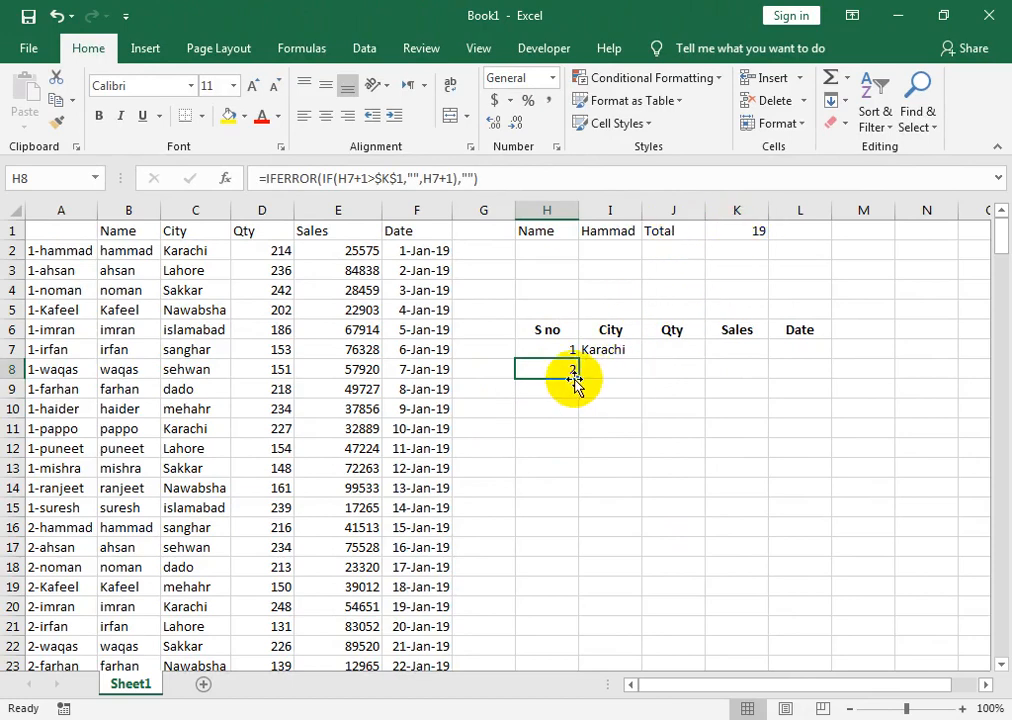
{"action": "left_click_drag", "start_coordinate": [579, 380], "coordinate": [599, 596]}
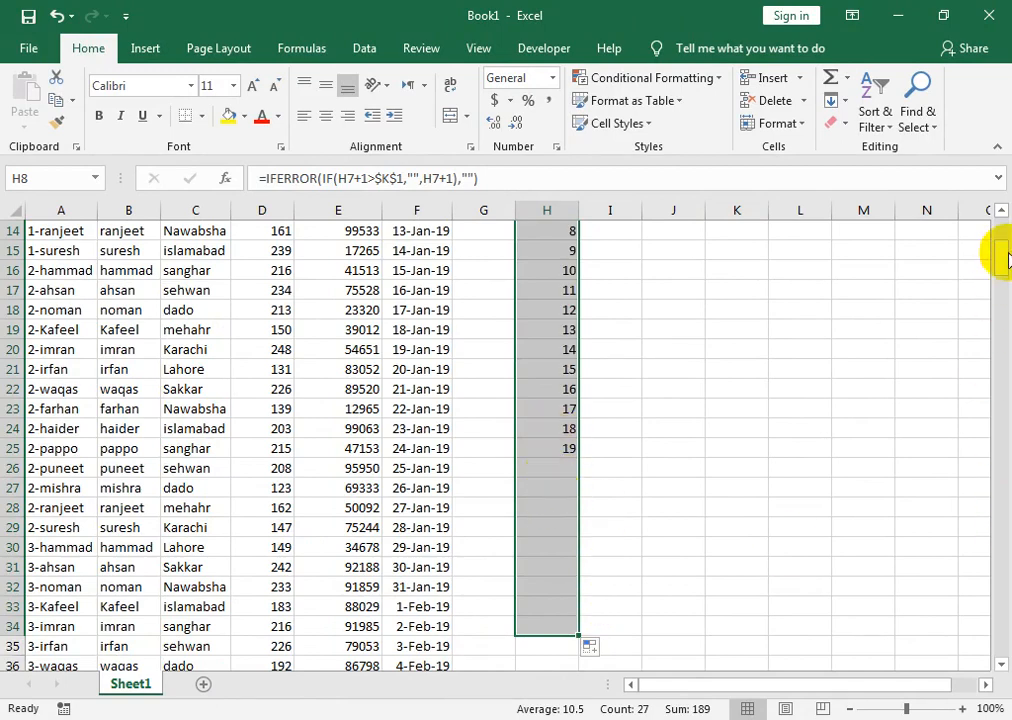
{"action": "left_click_drag", "start_coordinate": [1002, 262], "coordinate": [1003, 218]}
Fill the City VLOOKUP from I7 down to I34 and autofit the width of column I.
{"action": "left_click", "coordinate": [605, 372]}
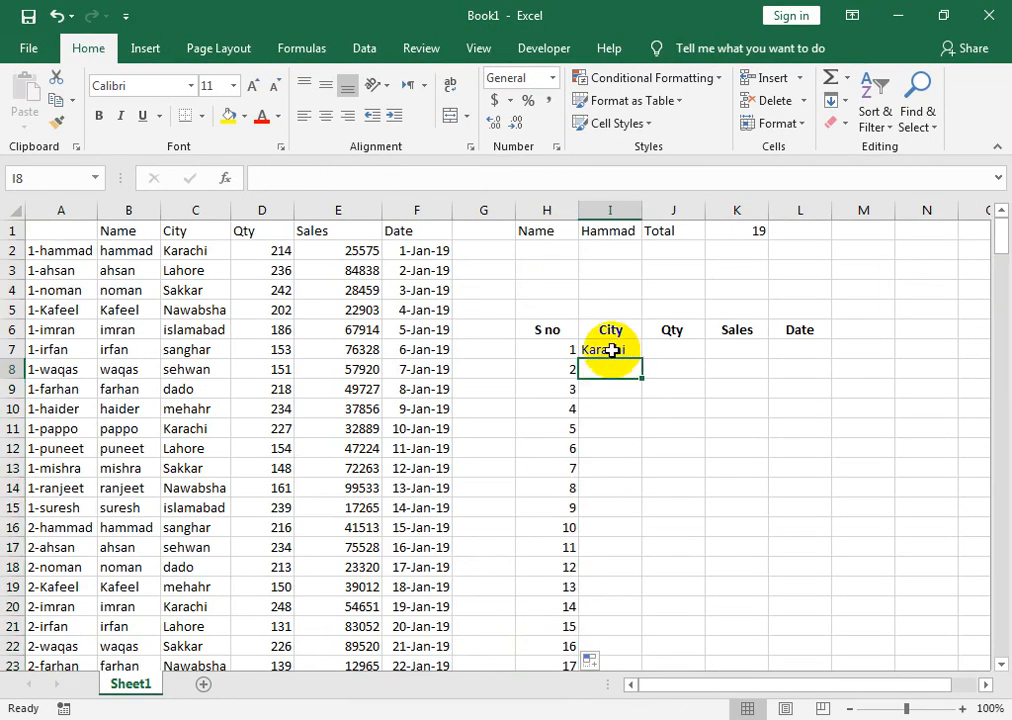
{"action": "left_click", "coordinate": [608, 352]}
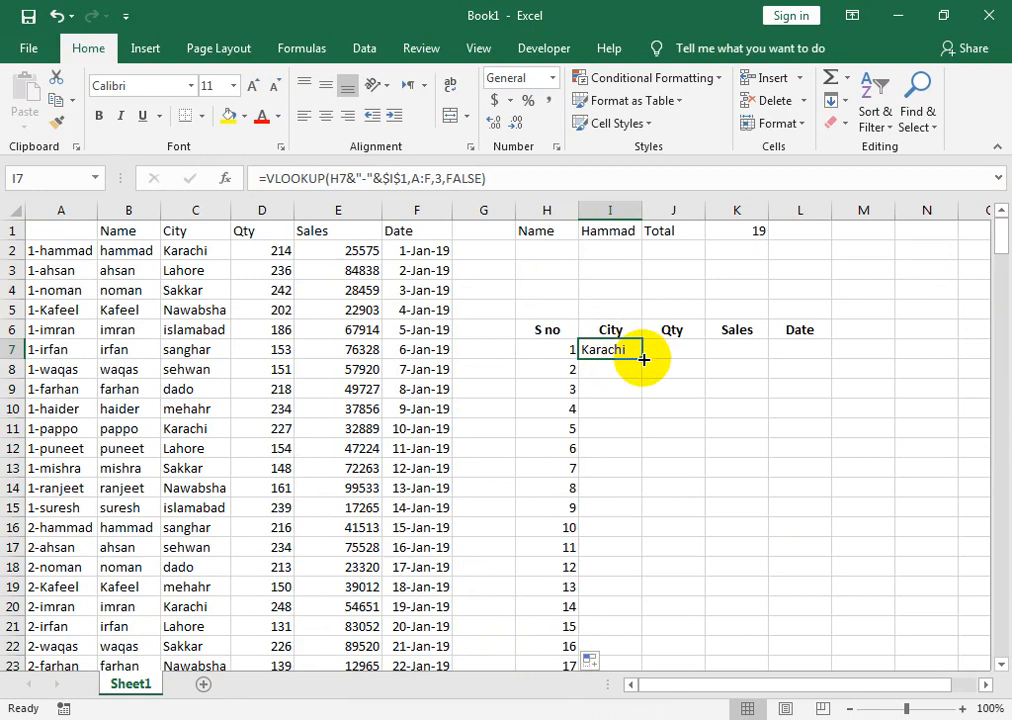
{"action": "double_click", "coordinate": [635, 353]}
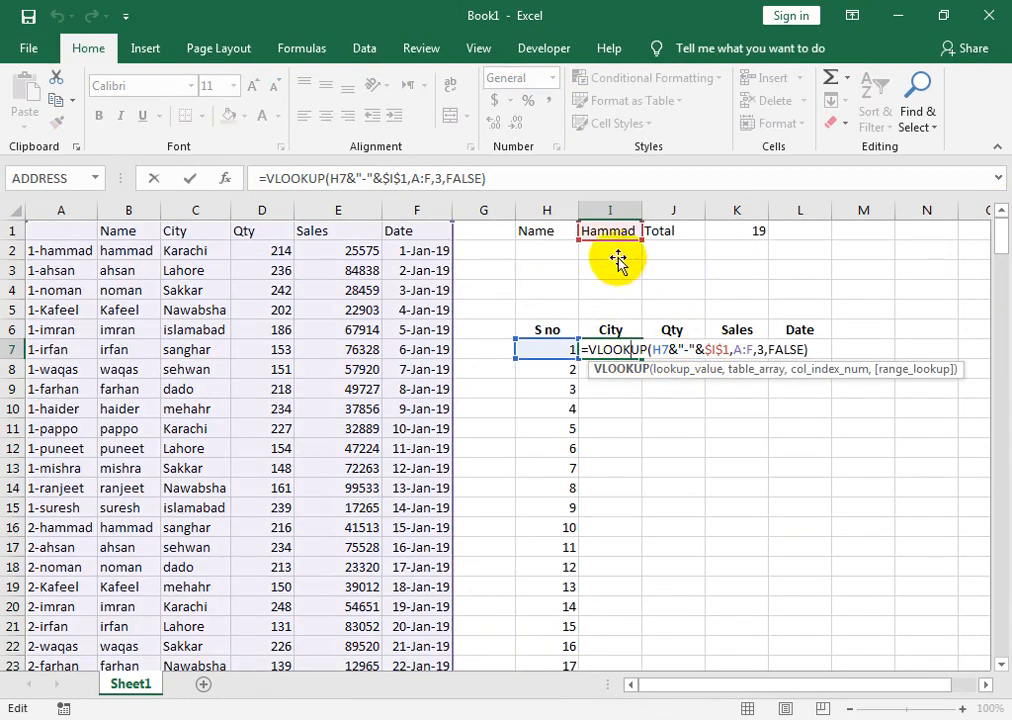
{"action": "key", "text": "Return"}
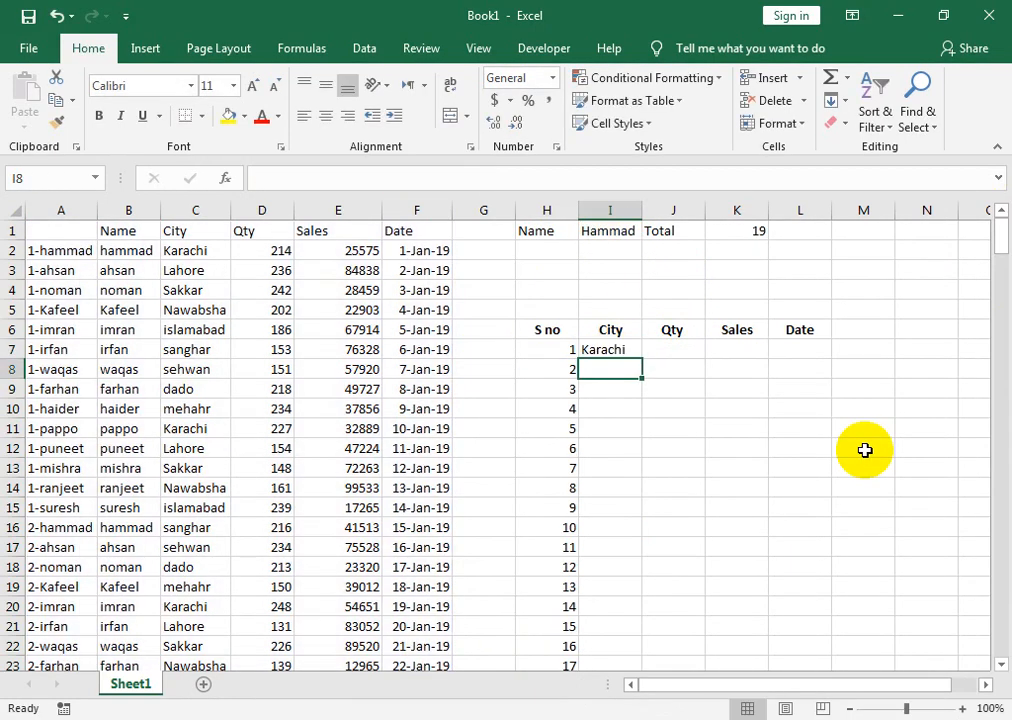
{"action": "left_click", "coordinate": [638, 350]}
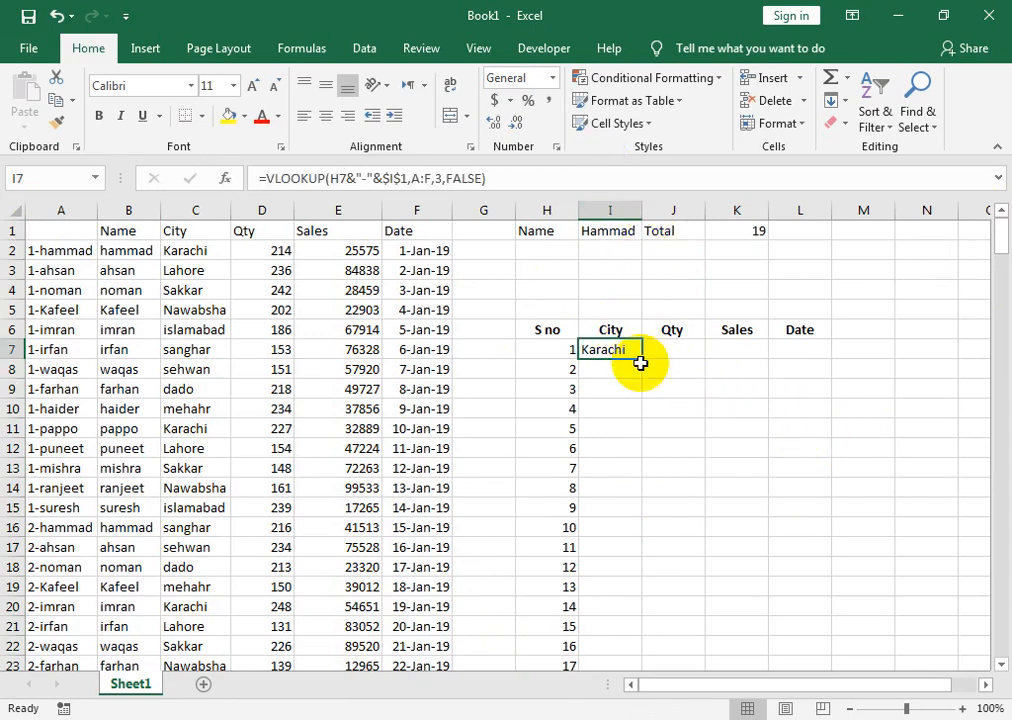
{"action": "double_click", "coordinate": [640, 363]}
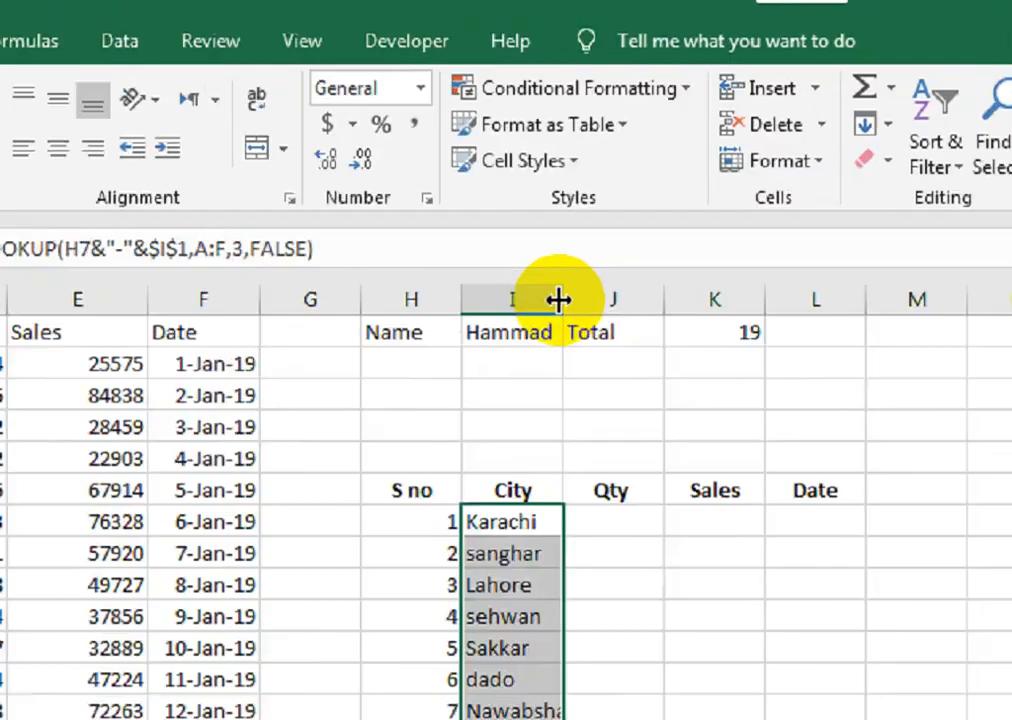
{"action": "double_click", "coordinate": [640, 210]}
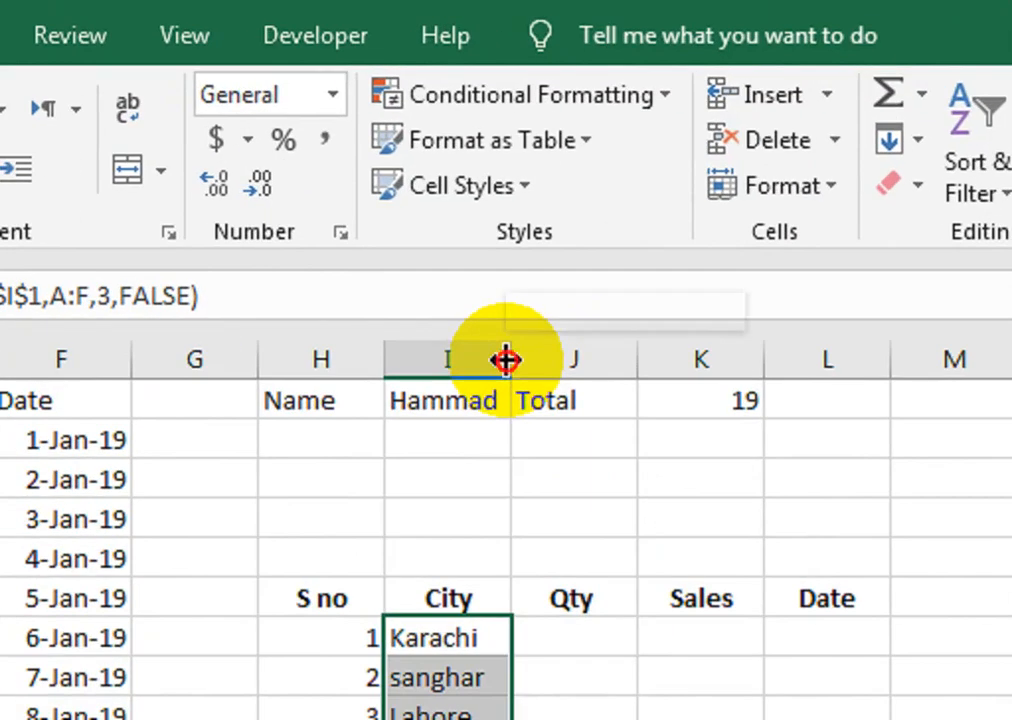
Clear the #N/A cells I26:I34 at the end of the City column.
{"action": "left_click_drag", "start_coordinate": [998, 222], "coordinate": [1002, 268]}
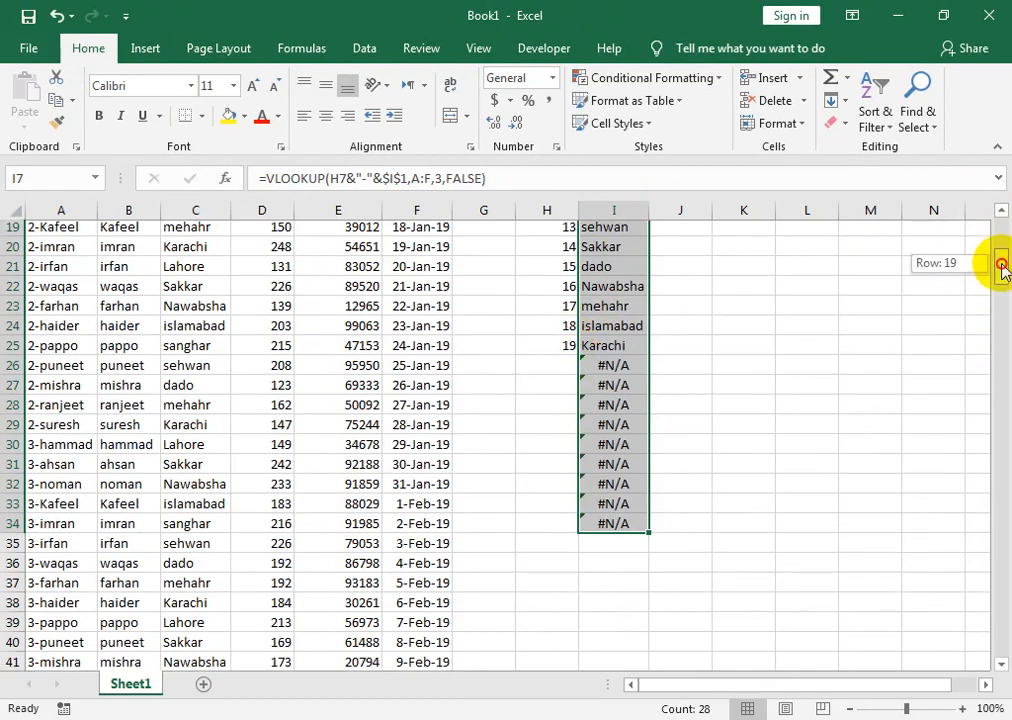
{"action": "left_click_drag", "start_coordinate": [605, 368], "coordinate": [584, 537]}
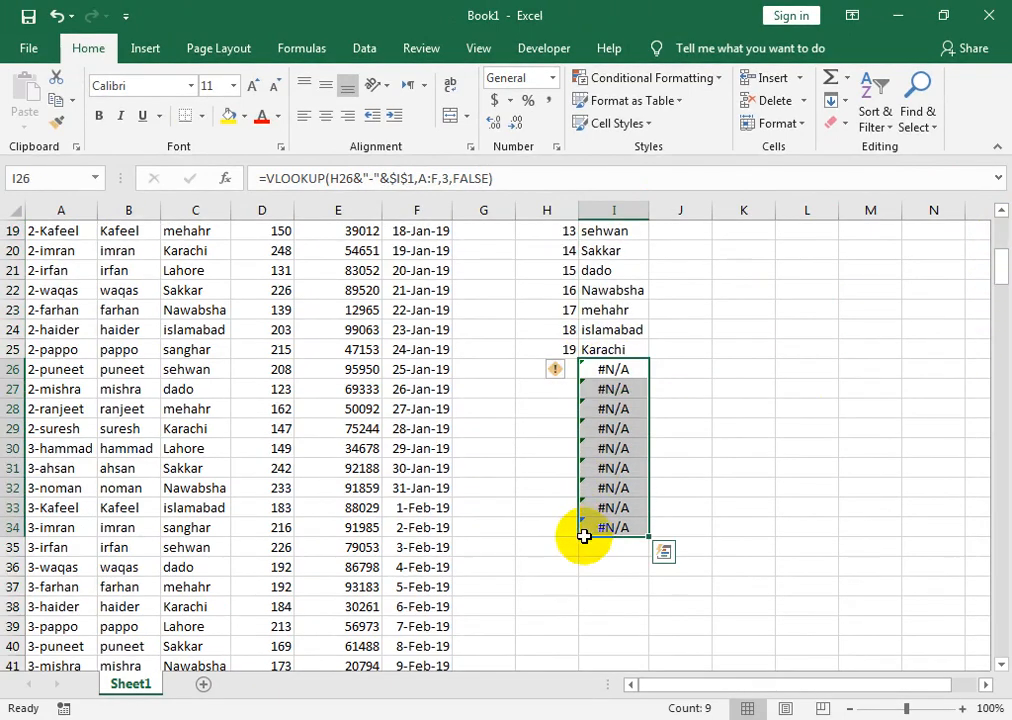
{"action": "key", "text": "Delete"}
{"action": "left_click_drag", "start_coordinate": [996, 305], "coordinate": [1001, 230]}
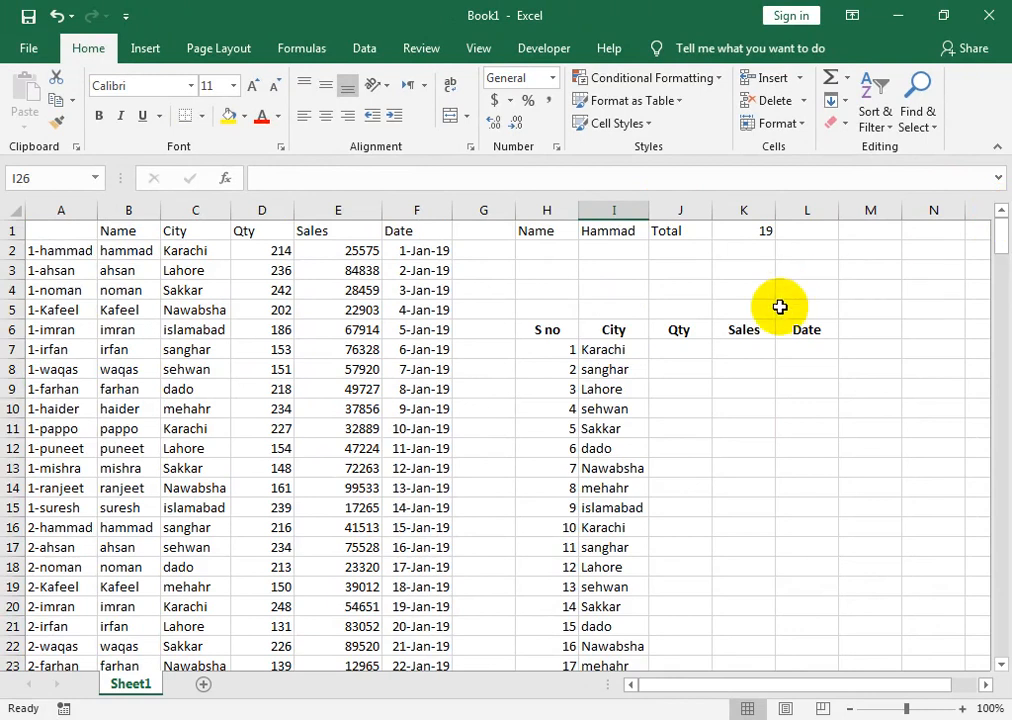
Wrap the City VLOOKUP in I7 in IFERROR with "" as the fallback value.
{"action": "double_click", "coordinate": [588, 349]}
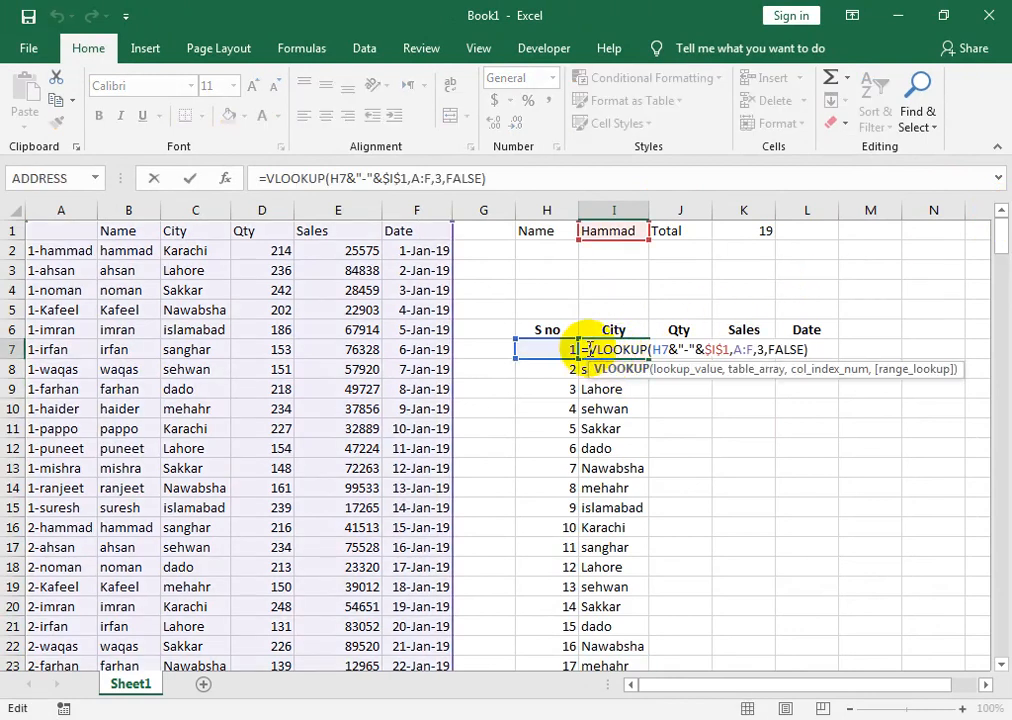
{"action": "left_click", "coordinate": [590, 349]}
{"action": "type", "text": "if"}
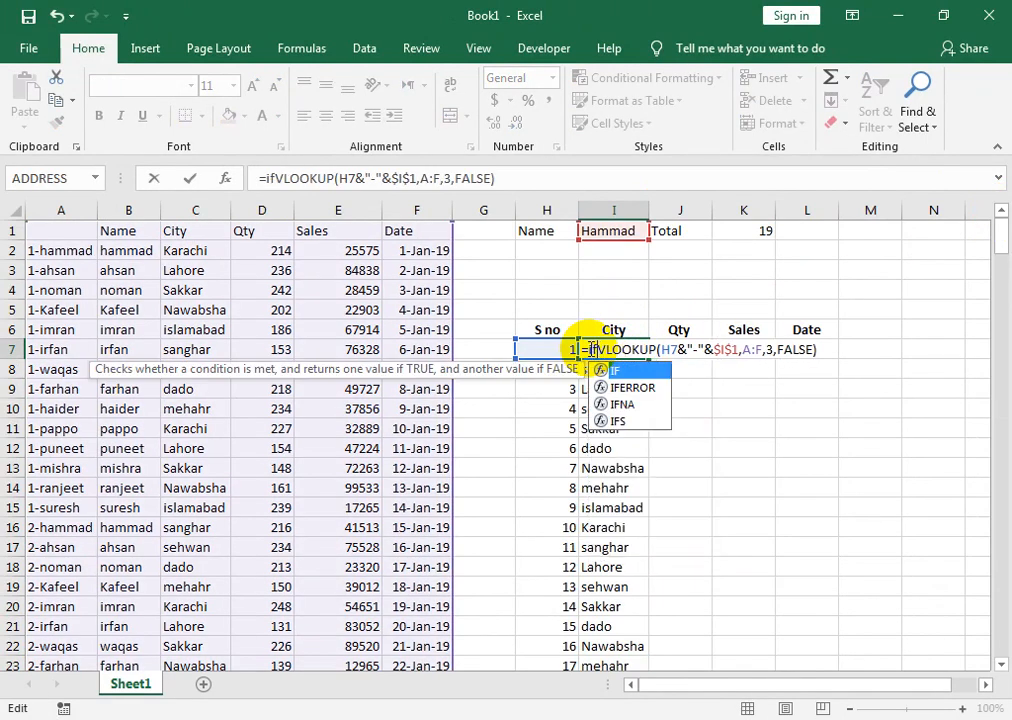
{"action": "key", "text": "Down"}
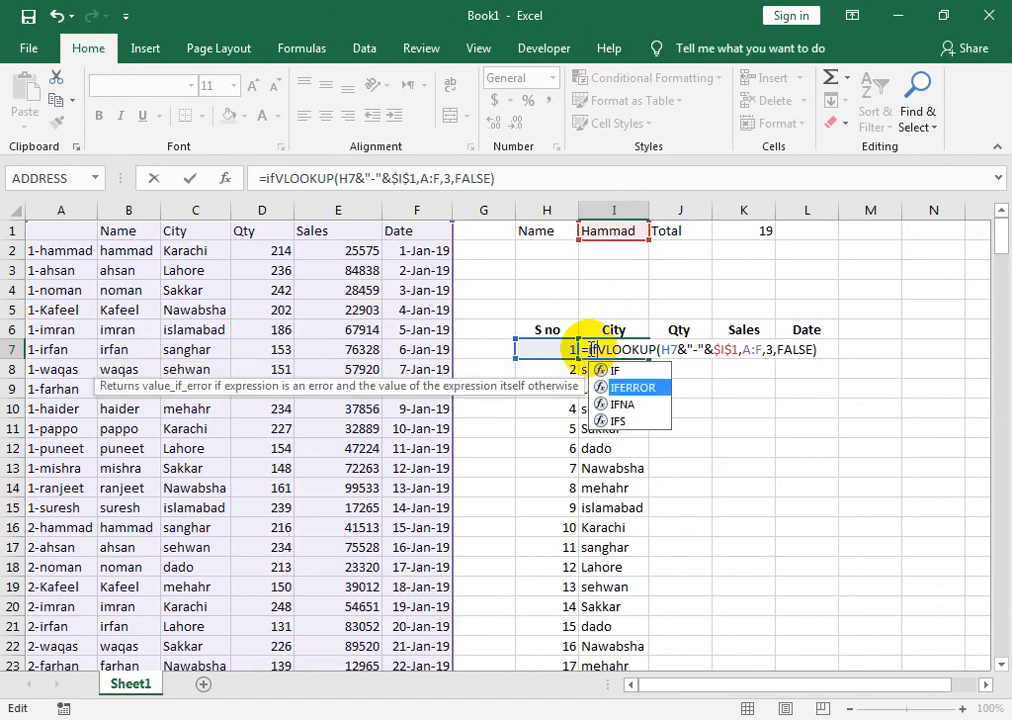
{"action": "key", "text": "Tab"}
{"action": "left_click", "coordinate": [870, 349]}
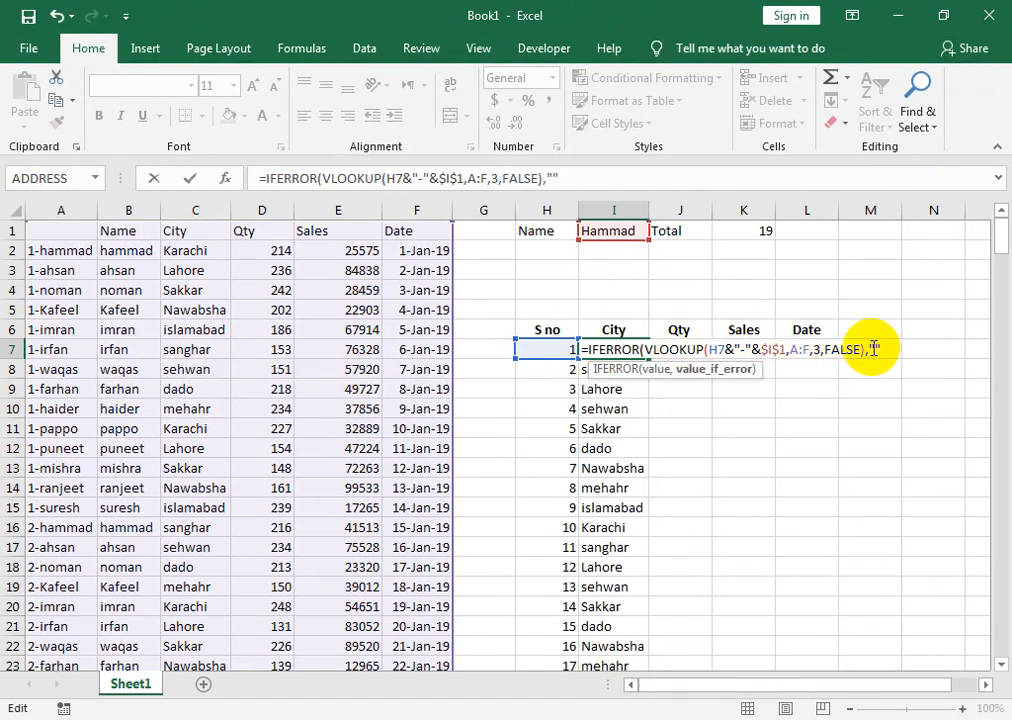
{"action": "type", "text": ")"}
{"action": "key", "text": "Return"}
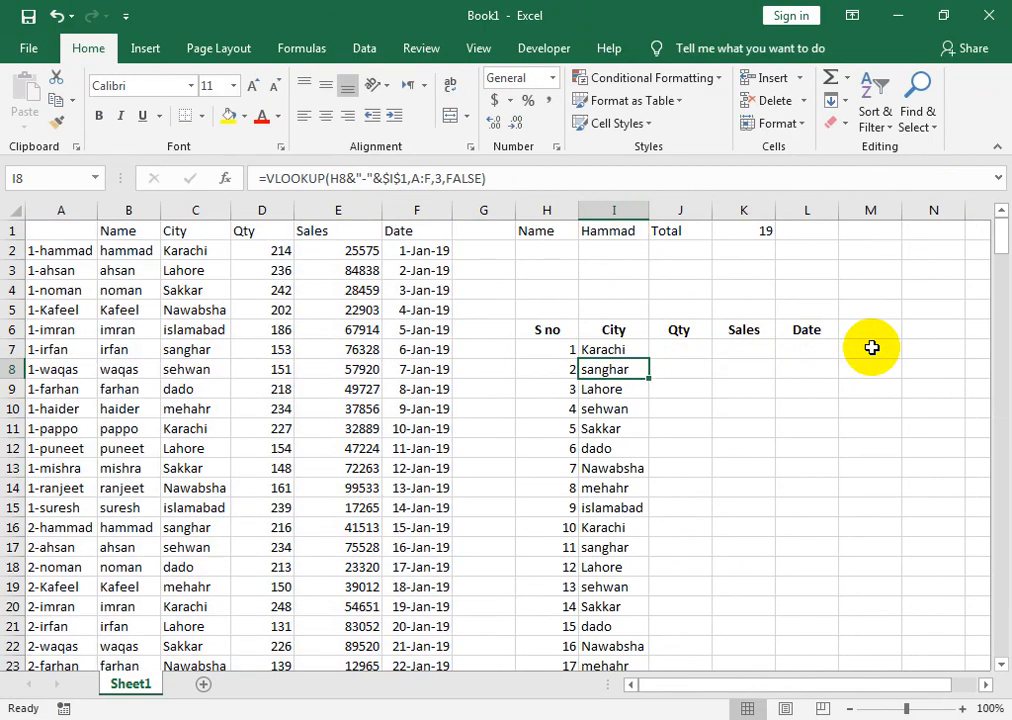
Fill the City IFERROR formula from I7 down to I28 and check the S no formula in H28.
{"action": "left_click", "coordinate": [620, 347]}
{"action": "double_click", "coordinate": [650, 358]}
{"action": "mouse_move", "coordinate": [1002, 240]}
{"action": "left_mouse_down"}
{"action": "mouse_move", "coordinate": [1003, 278]}
{"action": "mouse_move", "coordinate": [1002, 265]}
{"action": "left_mouse_up"}
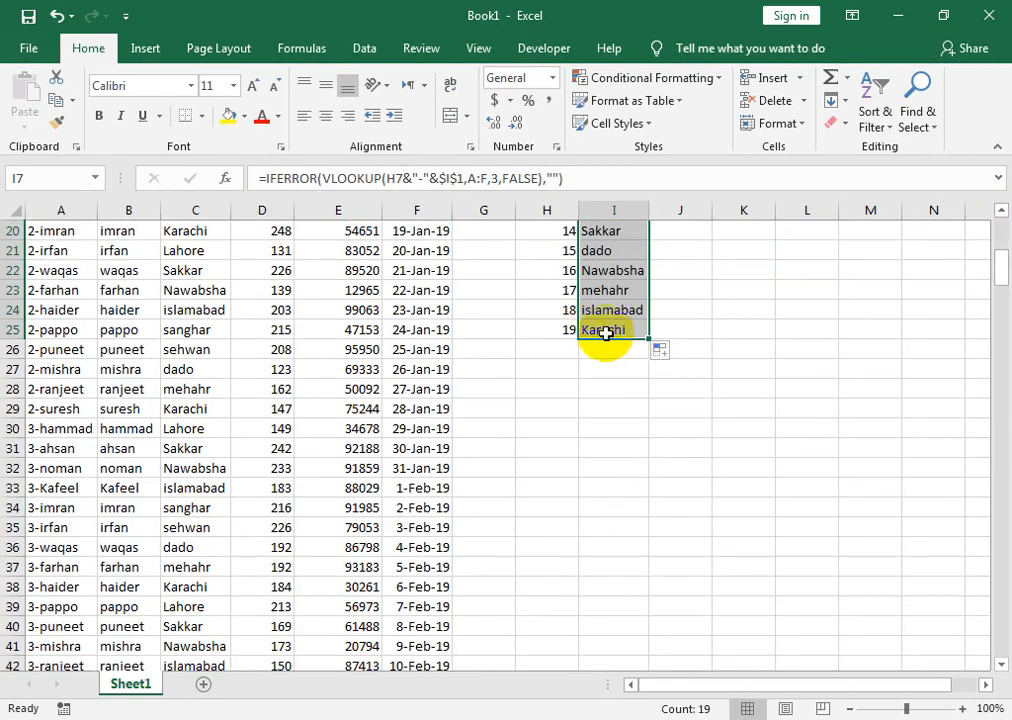
{"action": "left_click_drag", "start_coordinate": [648, 339], "coordinate": [641, 390]}
{"action": "left_click", "coordinate": [535, 386]}
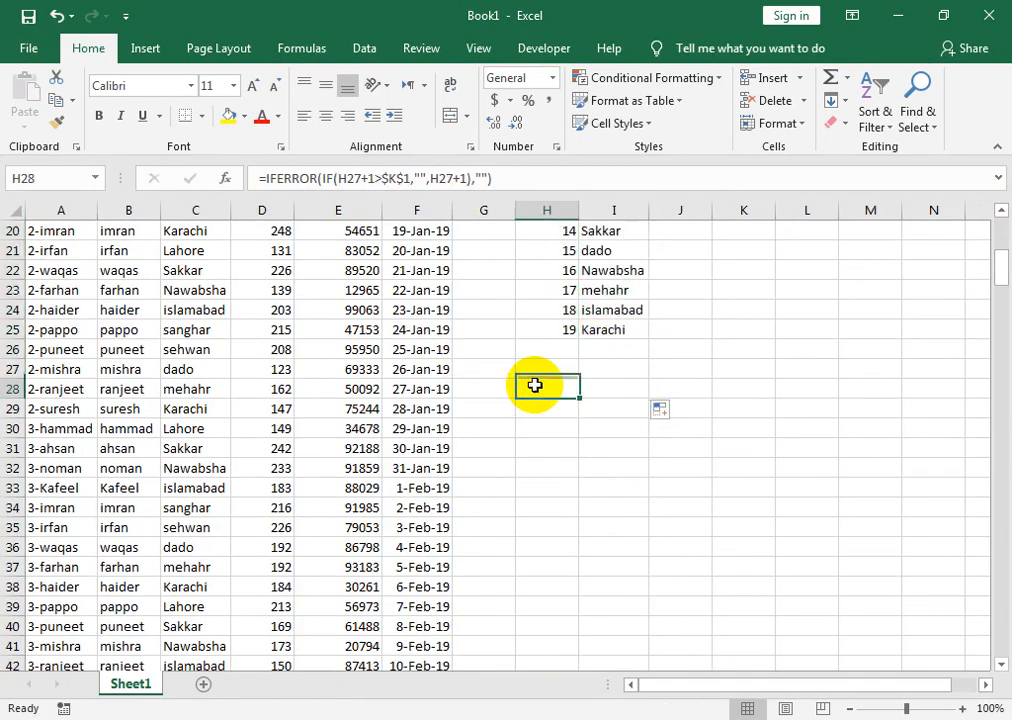
{"action": "double_click", "coordinate": [537, 388]}
{"action": "key", "text": "Return"}
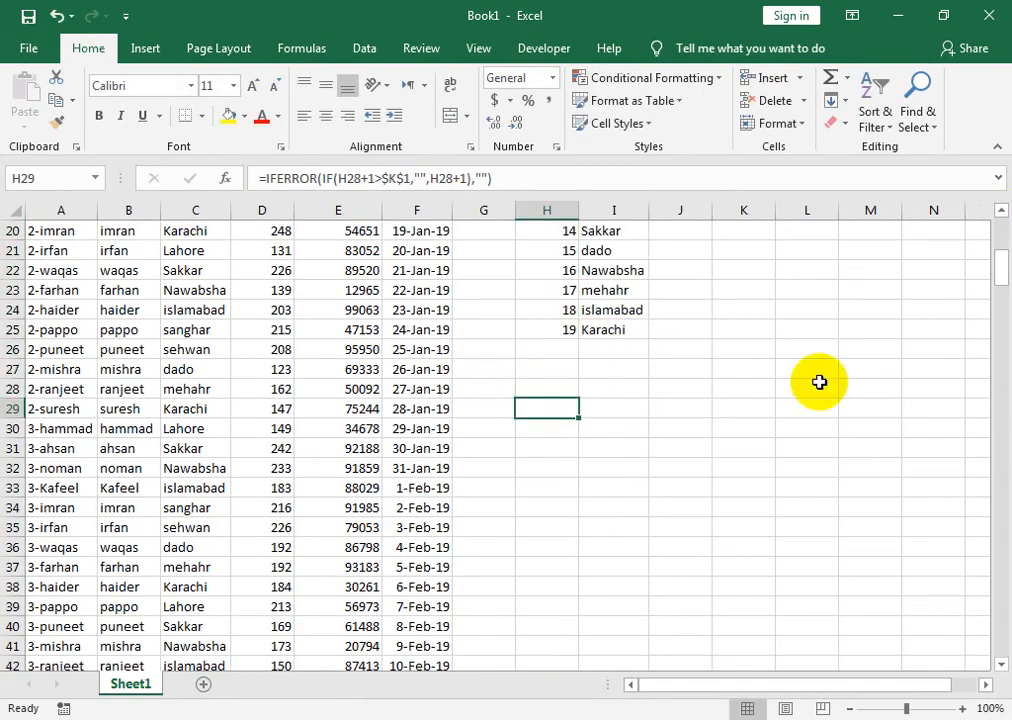
{"action": "left_click_drag", "start_coordinate": [996, 276], "coordinate": [1004, 232]}
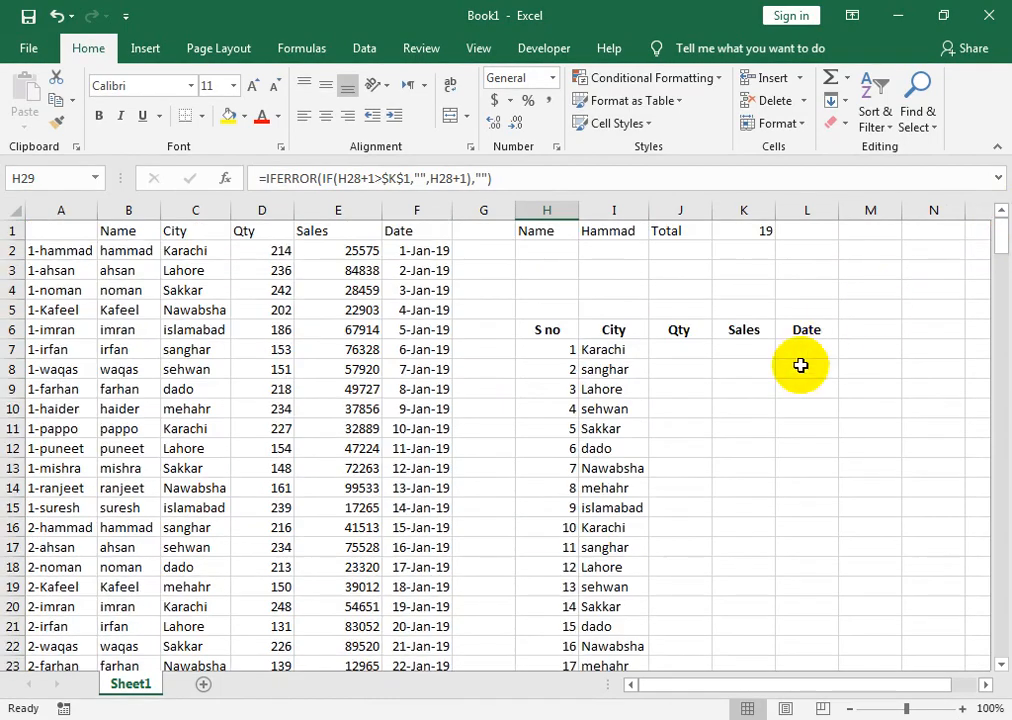
Copy the City formula text from I7 unchanged into the first Qty cell, J7.
{"action": "left_click", "coordinate": [607, 352]}
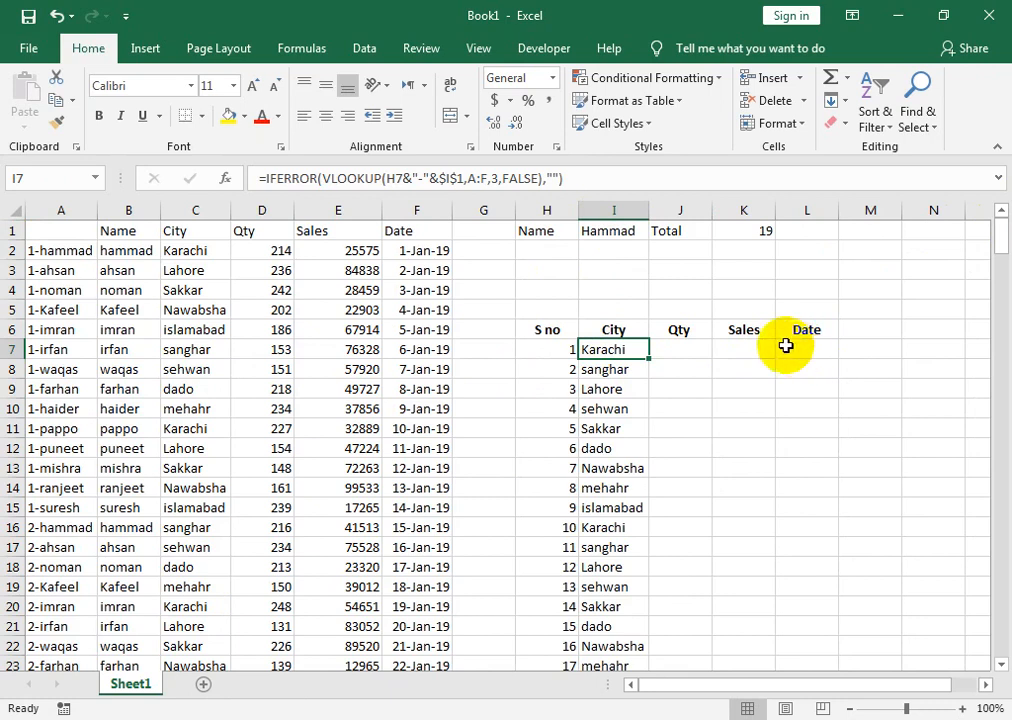
{"action": "left_click_drag", "start_coordinate": [580, 178], "coordinate": [248, 192]}
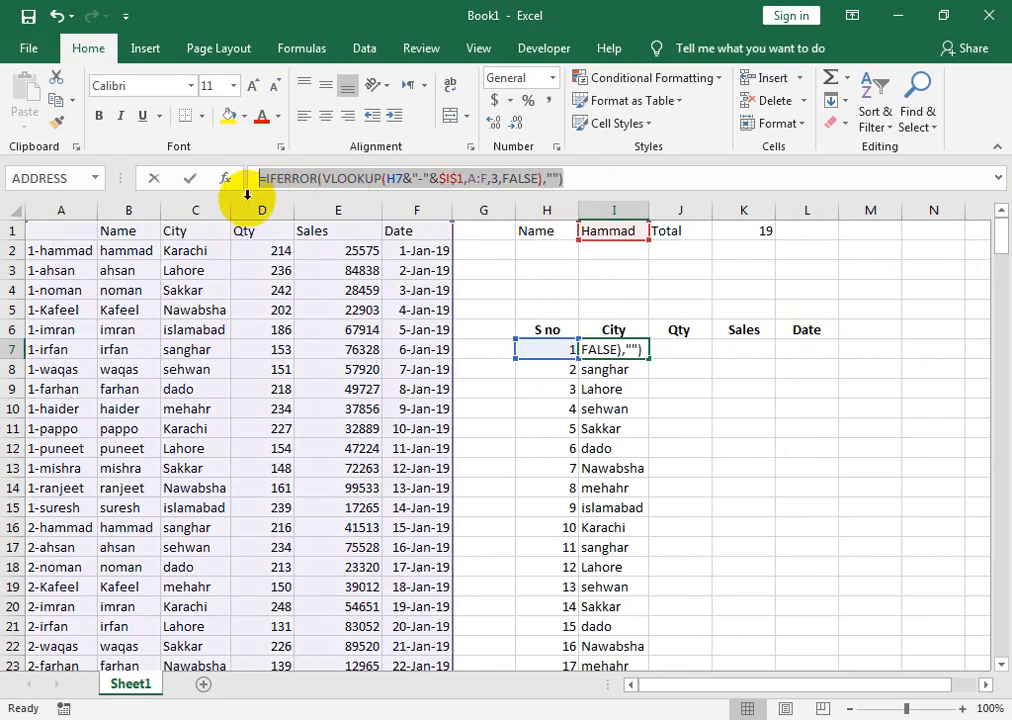
{"action": "key", "text": "ctrl+c"}
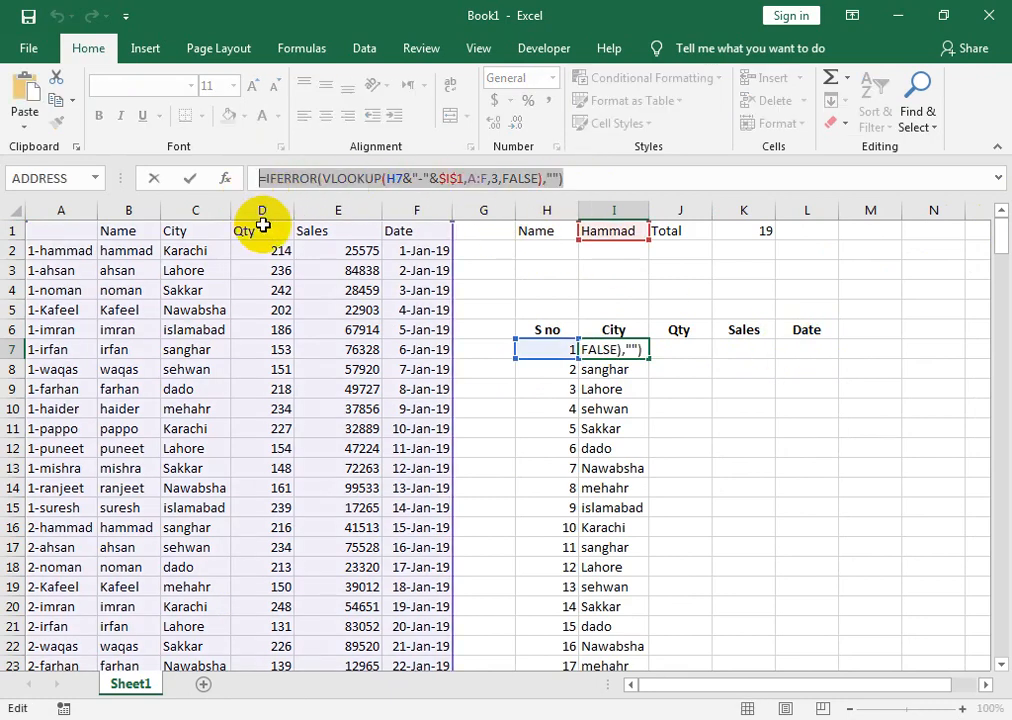
{"action": "key", "text": "Return"}
{"action": "left_click", "coordinate": [684, 352]}
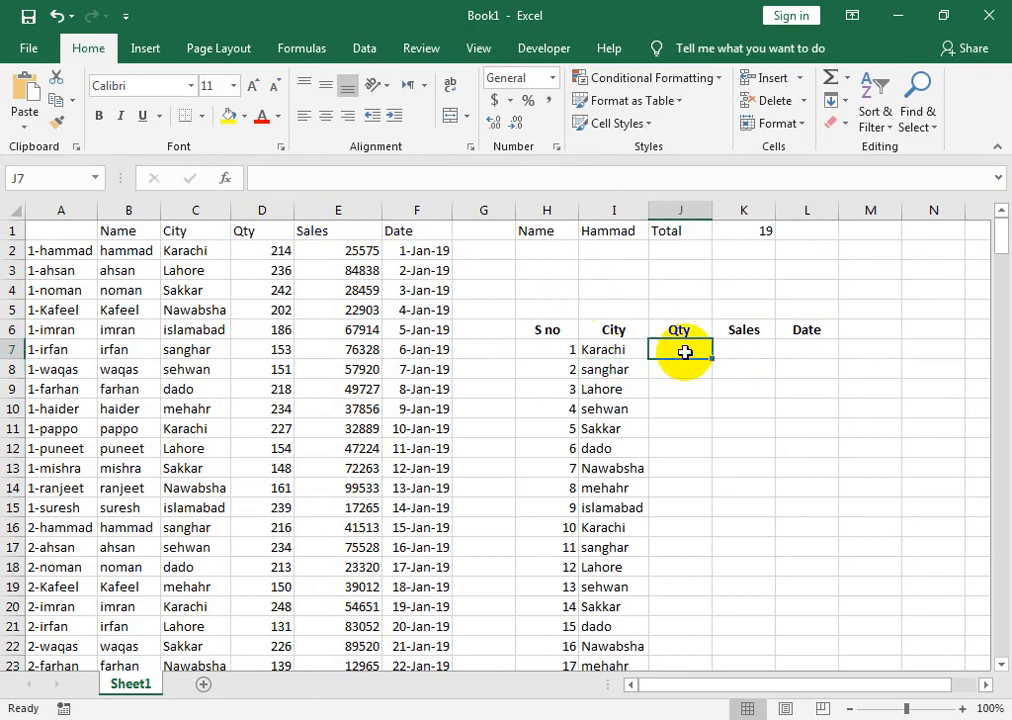
{"action": "key", "text": "ctrl+v"}
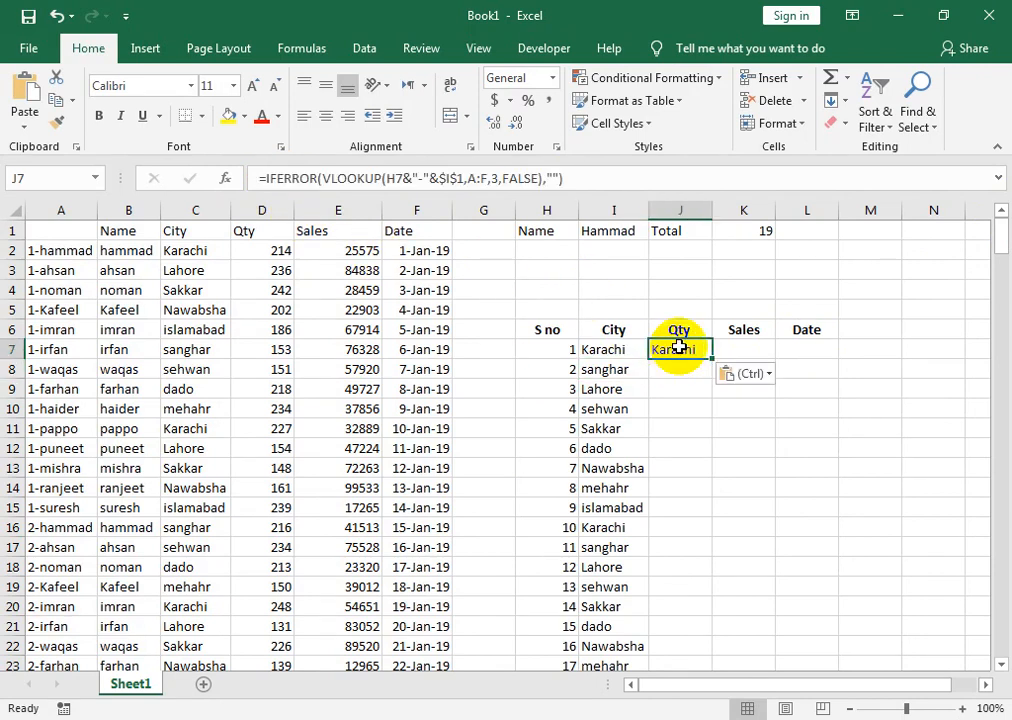
Set the VLOOKUP column index in J7 to 4 and fill the formula down the Qty column to J34.
{"action": "double_click", "coordinate": [679, 347]}
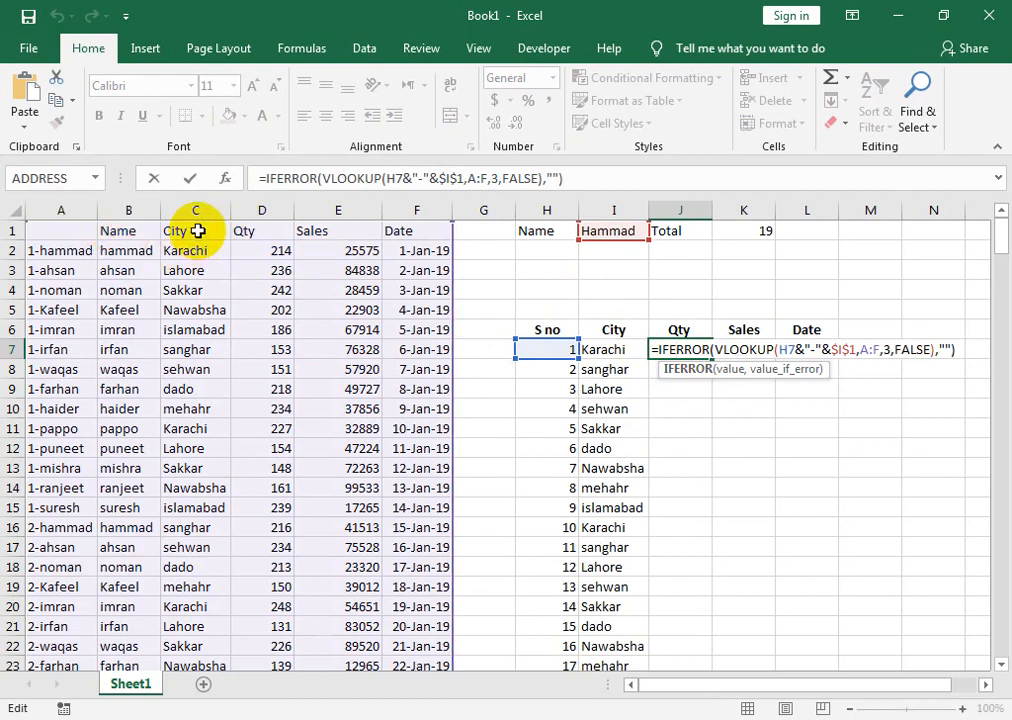
{"action": "left_click", "coordinate": [887, 349]}
{"action": "type", "text": "4"}
{"action": "key", "text": "Return"}
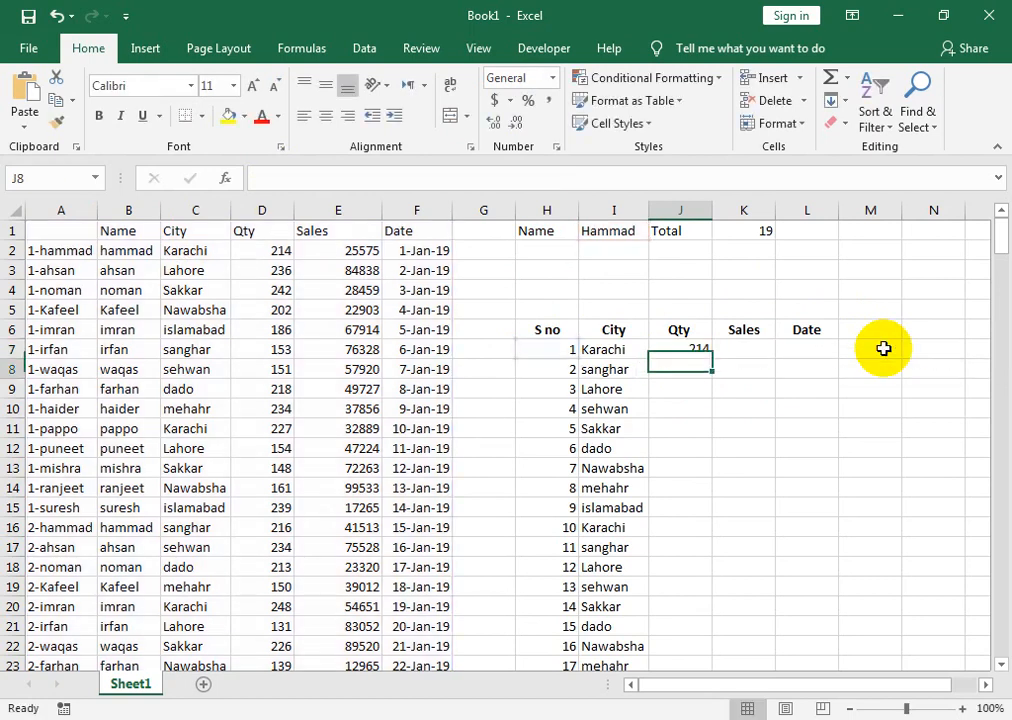
{"action": "left_click", "coordinate": [703, 352]}
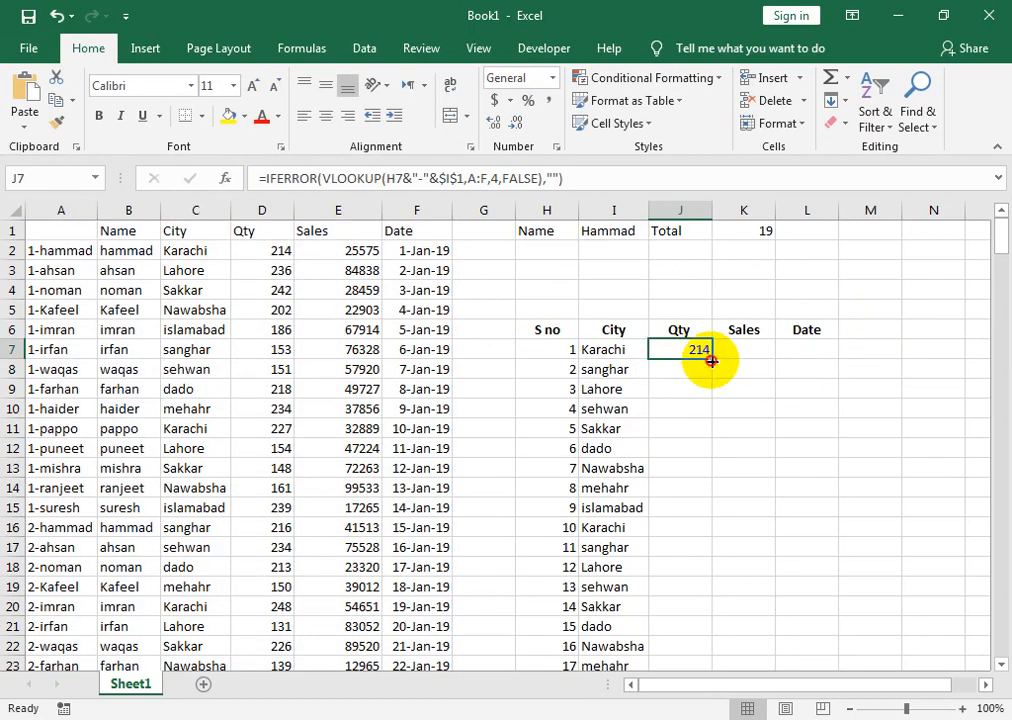
{"action": "double_click", "coordinate": [711, 361]}
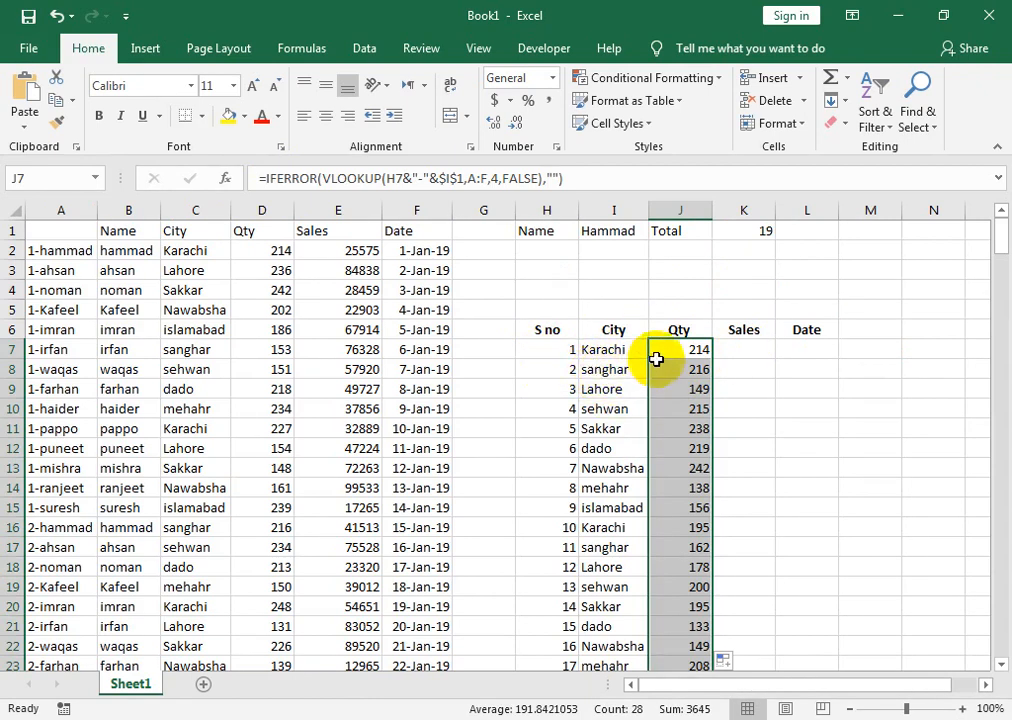
Paste the copied City formula into the first Sales cell, K7, and set its VLOOKUP column index to 5.
{"action": "left_click", "coordinate": [740, 355]}
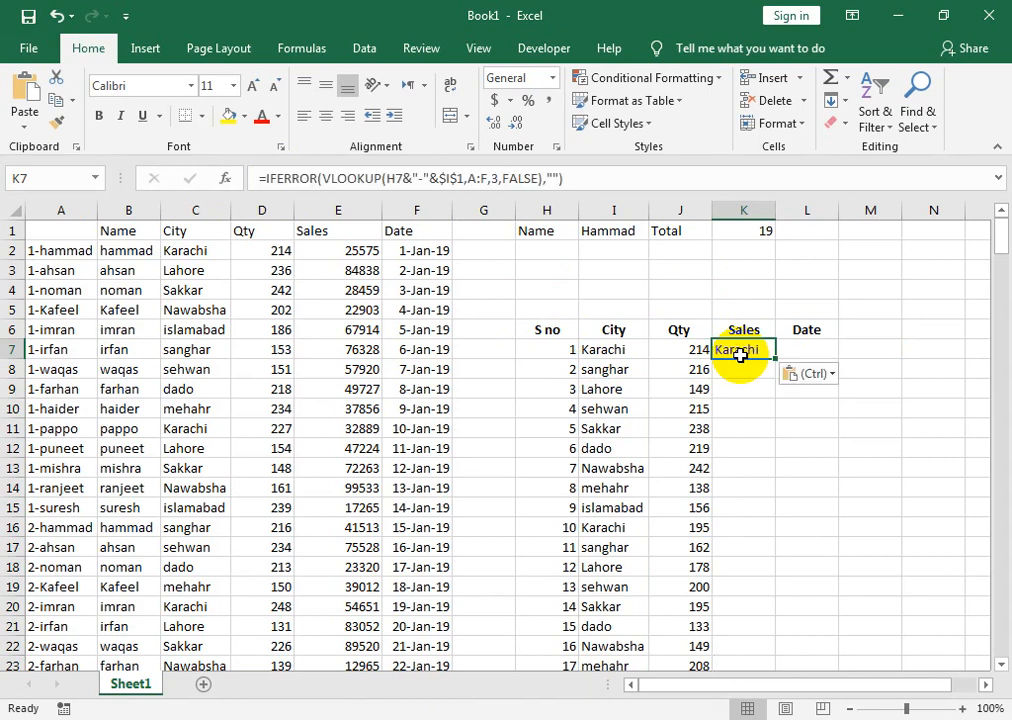
{"action": "double_click", "coordinate": [677, 349]}
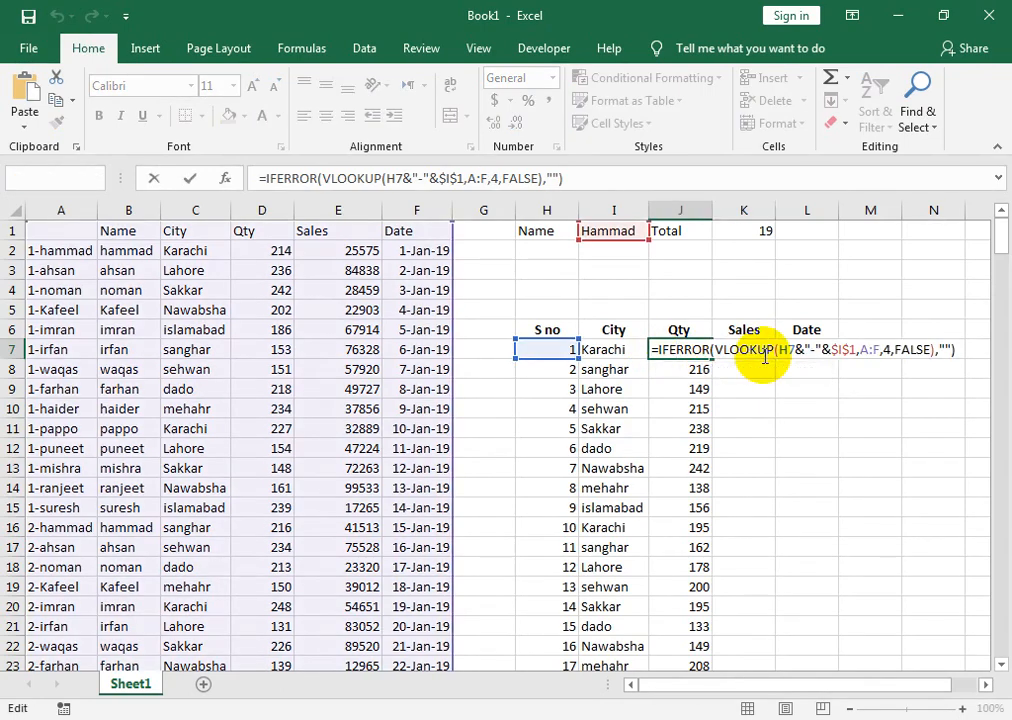
{"action": "key", "text": "Return"}
{"action": "double_click", "coordinate": [760, 355]}
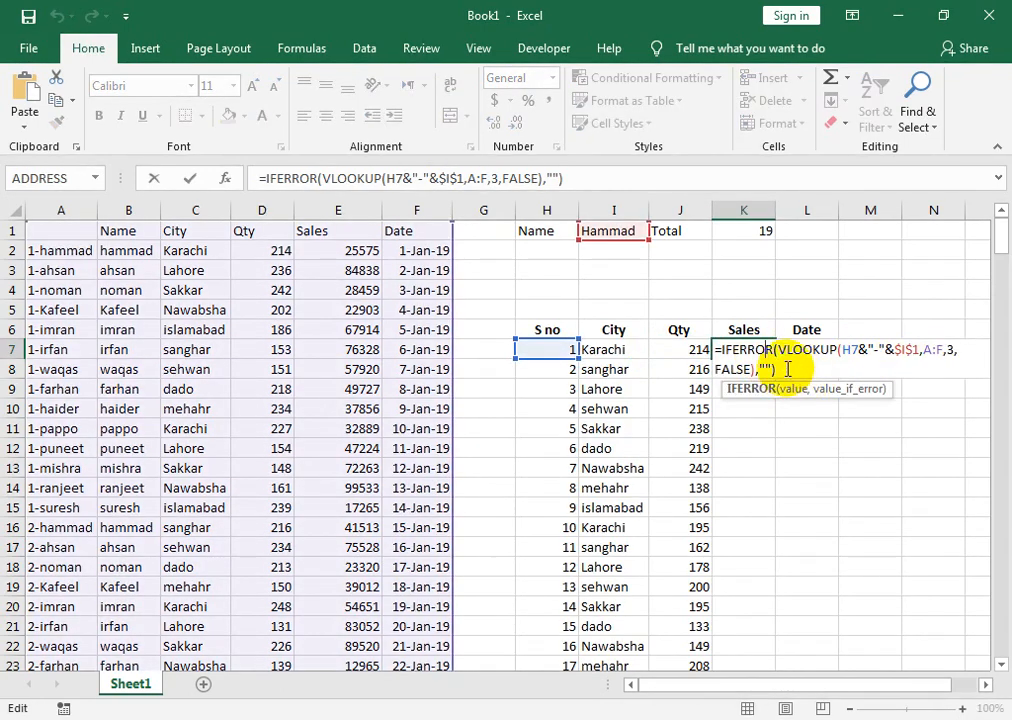
{"action": "left_click", "coordinate": [952, 349]}
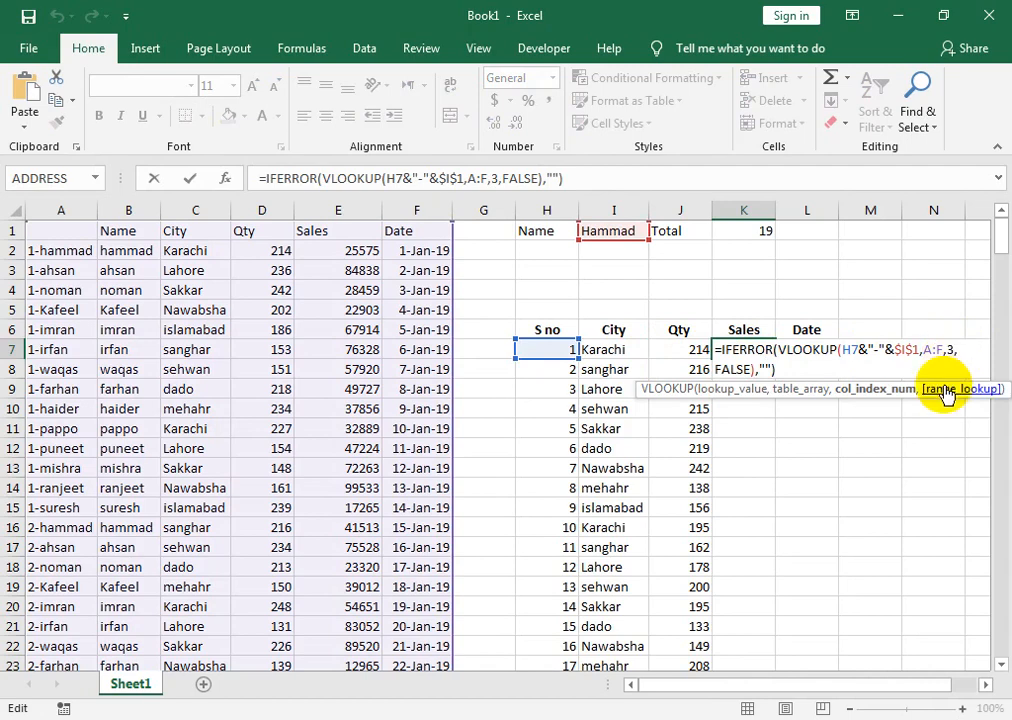
{"action": "type", "text": "5"}
{"action": "key", "text": "Return"}
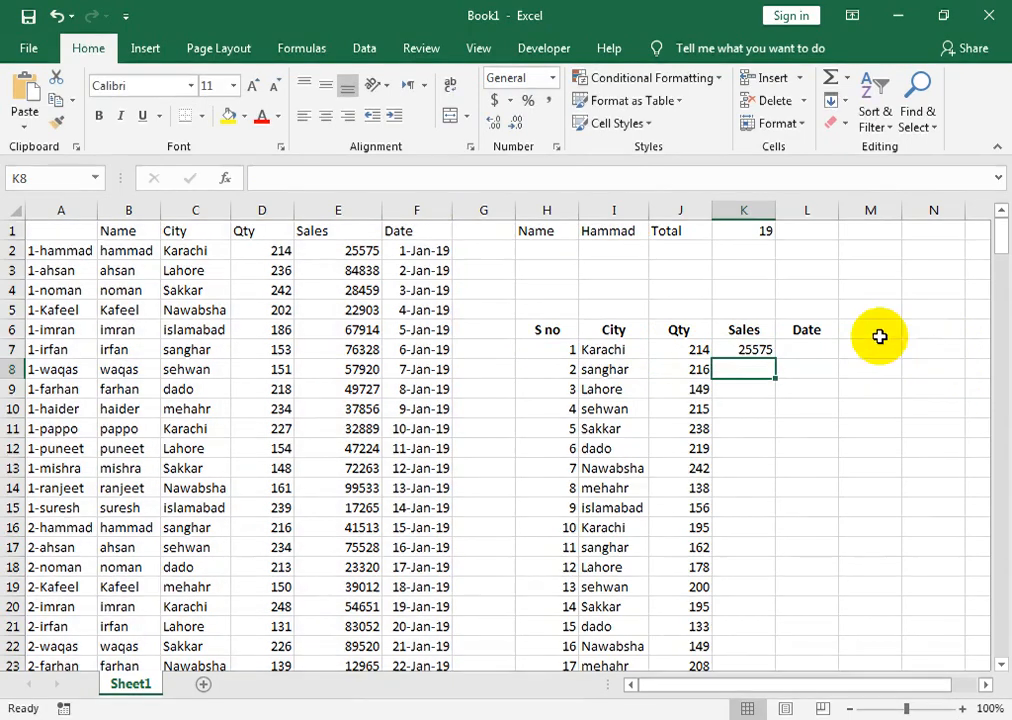
Fill the Sales formula from K7 down to K34.
{"action": "left_click", "coordinate": [757, 349]}
{"action": "left_click", "coordinate": [779, 363]}
{"action": "left_click", "coordinate": [766, 352]}
{"action": "double_click", "coordinate": [775, 361]}
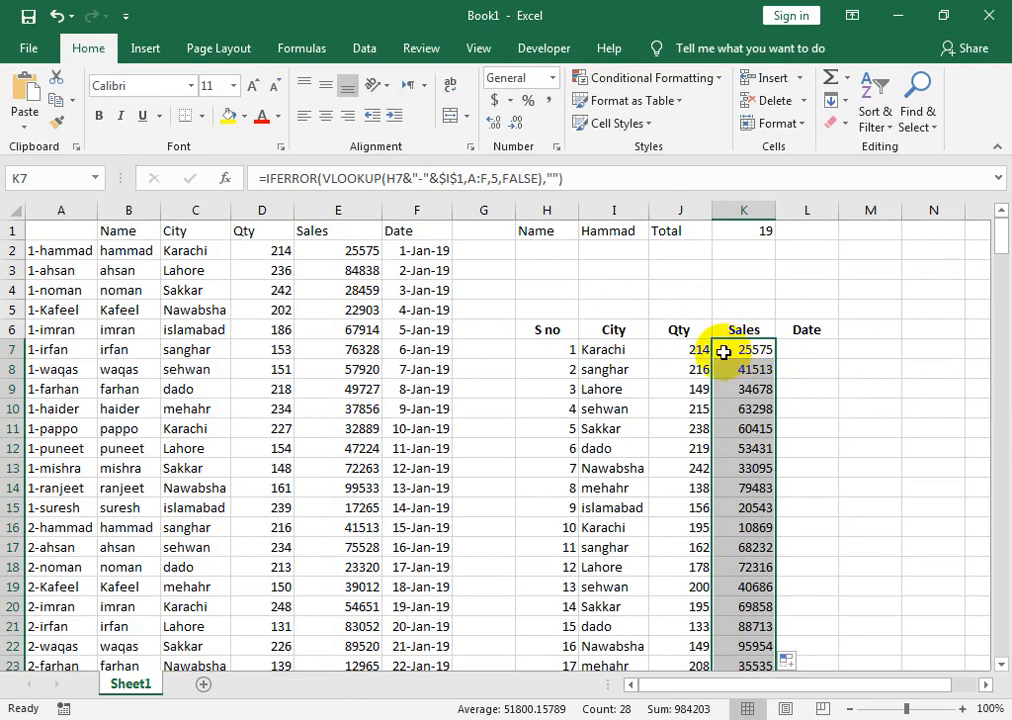
Paste the copied City formula into the first Date cell, L7, and set its VLOOKUP column index to 6.
{"action": "left_click", "coordinate": [801, 358]}
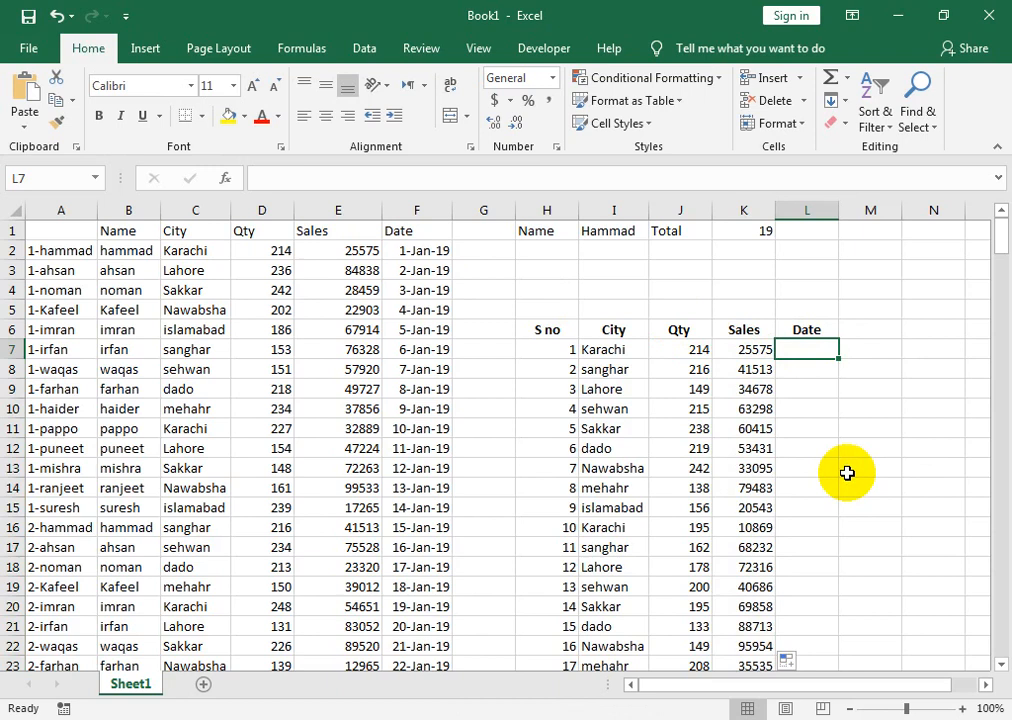
{"action": "key", "text": "ctrl+v"}
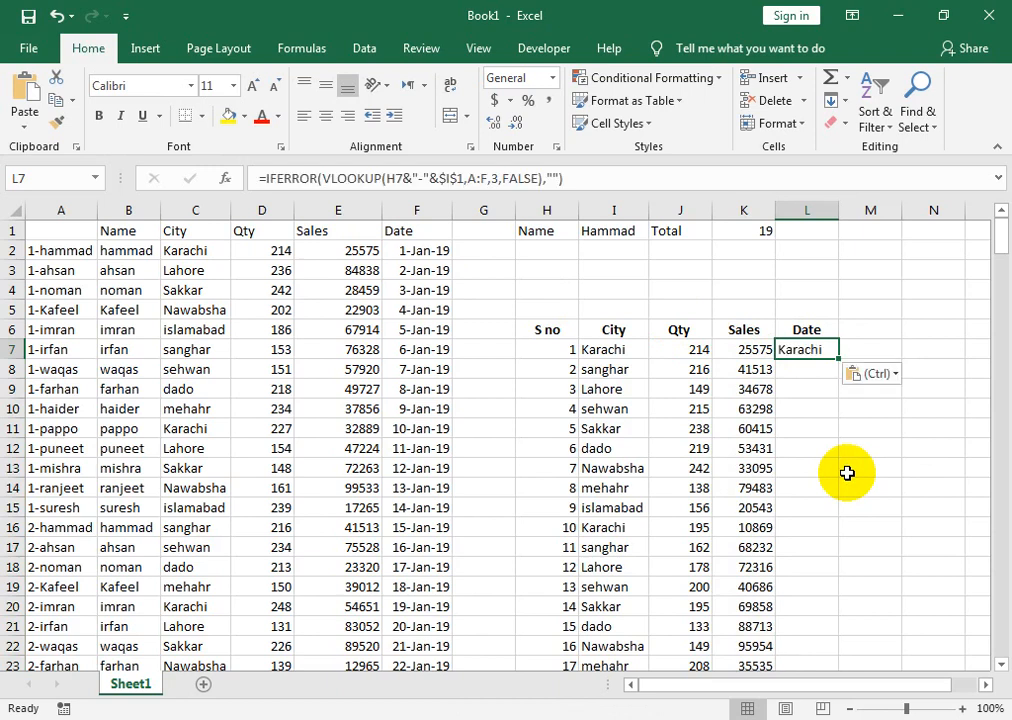
{"action": "double_click", "coordinate": [801, 349]}
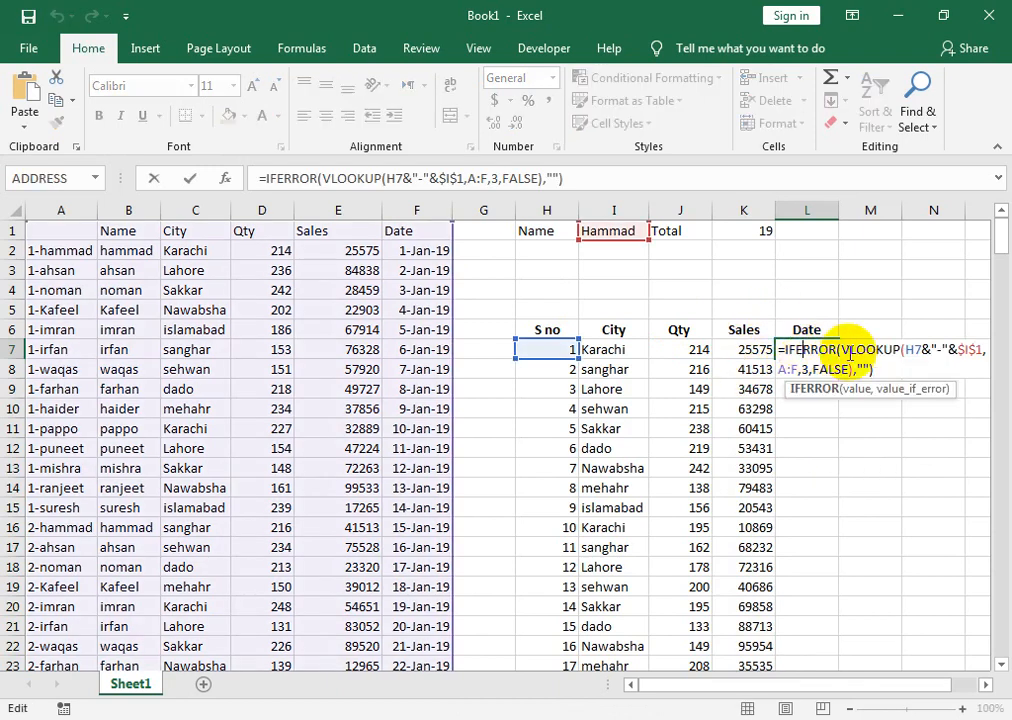
{"action": "left_click", "coordinate": [811, 369]}
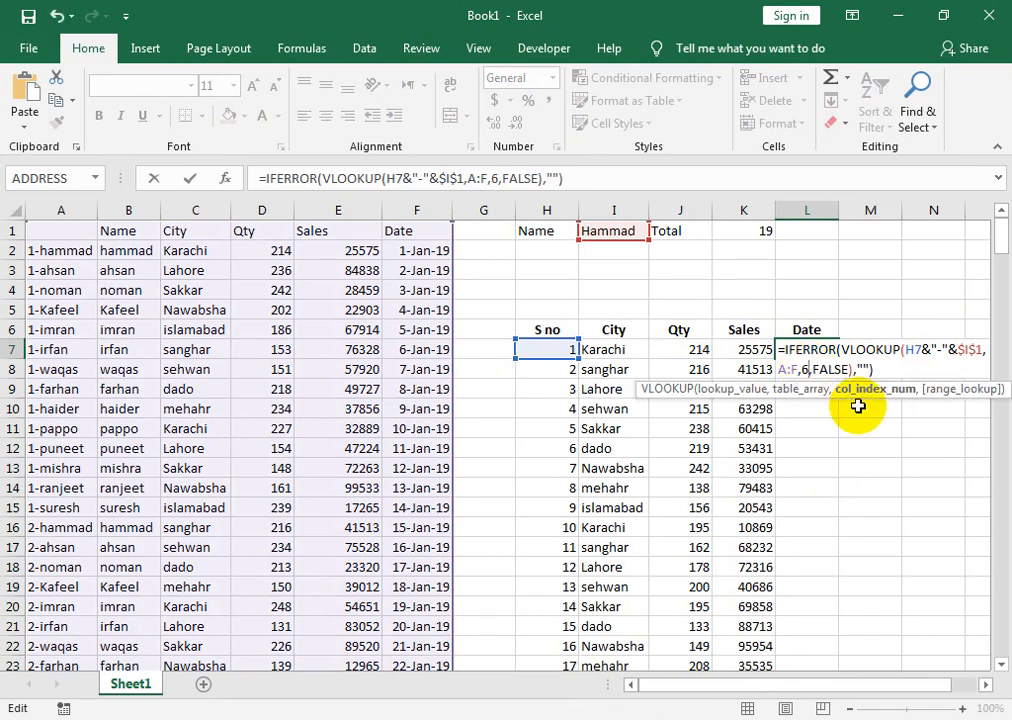
{"action": "type", "text": "6"}
{"action": "key", "text": "Return"}
Fill the Date formula from L7 down to L34 and format the filled cells as day-month-year dates.
{"action": "left_click", "coordinate": [820, 352]}
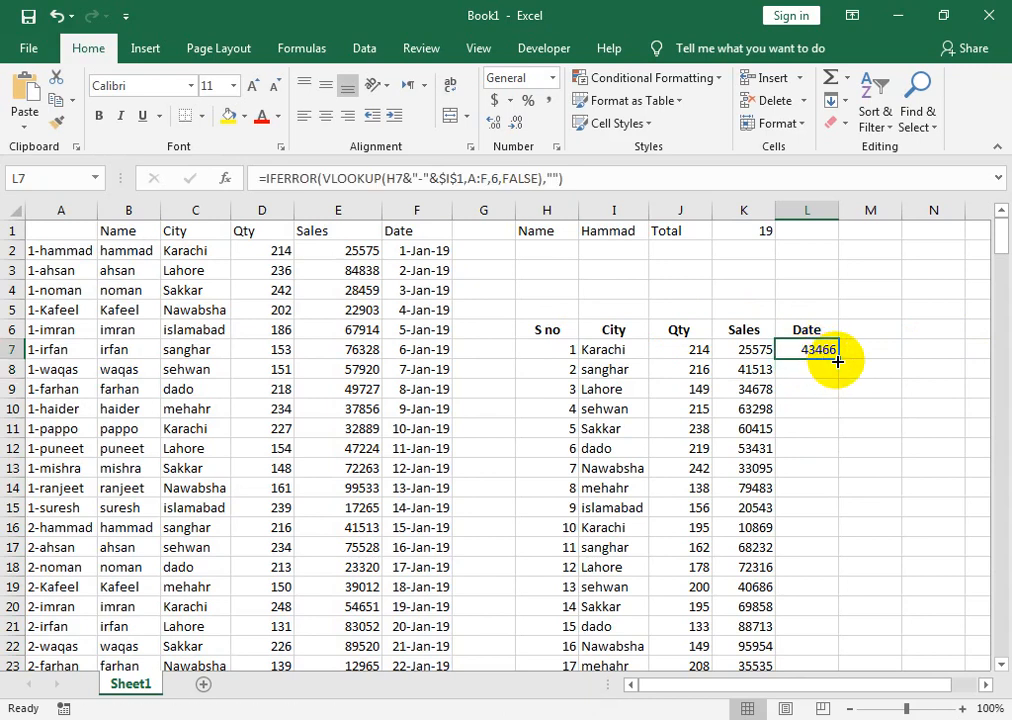
{"action": "double_click", "coordinate": [837, 361]}
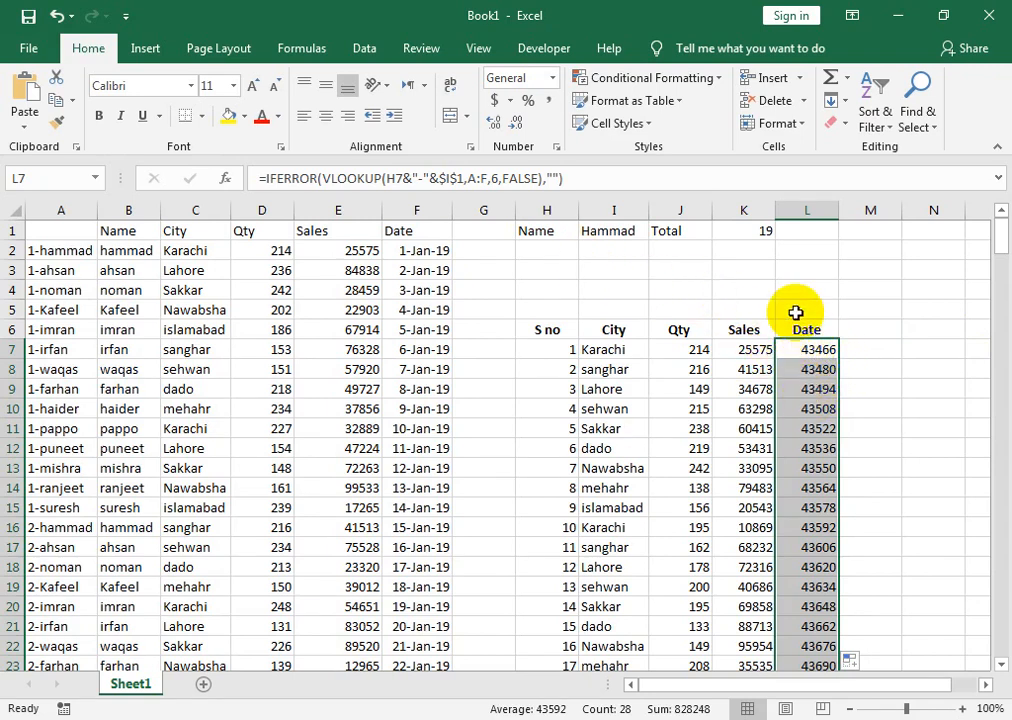
{"action": "key", "text": "ctrl+shift+3"}
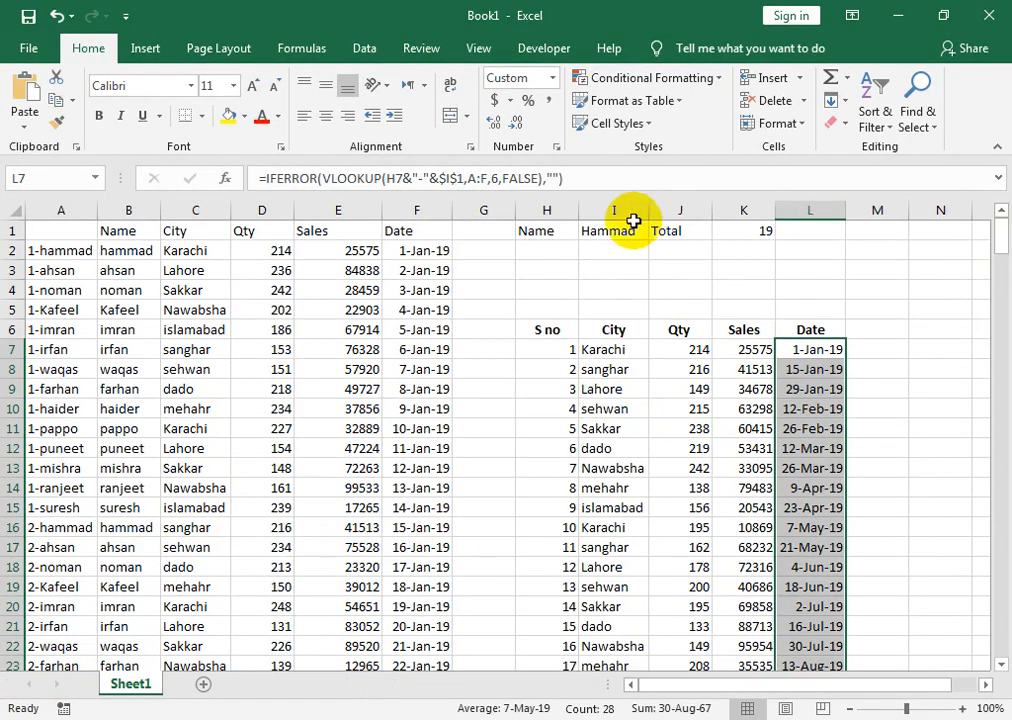
Replace the lookup name in I1 with the second name in the Name column.
{"action": "left_click", "coordinate": [621, 232]}
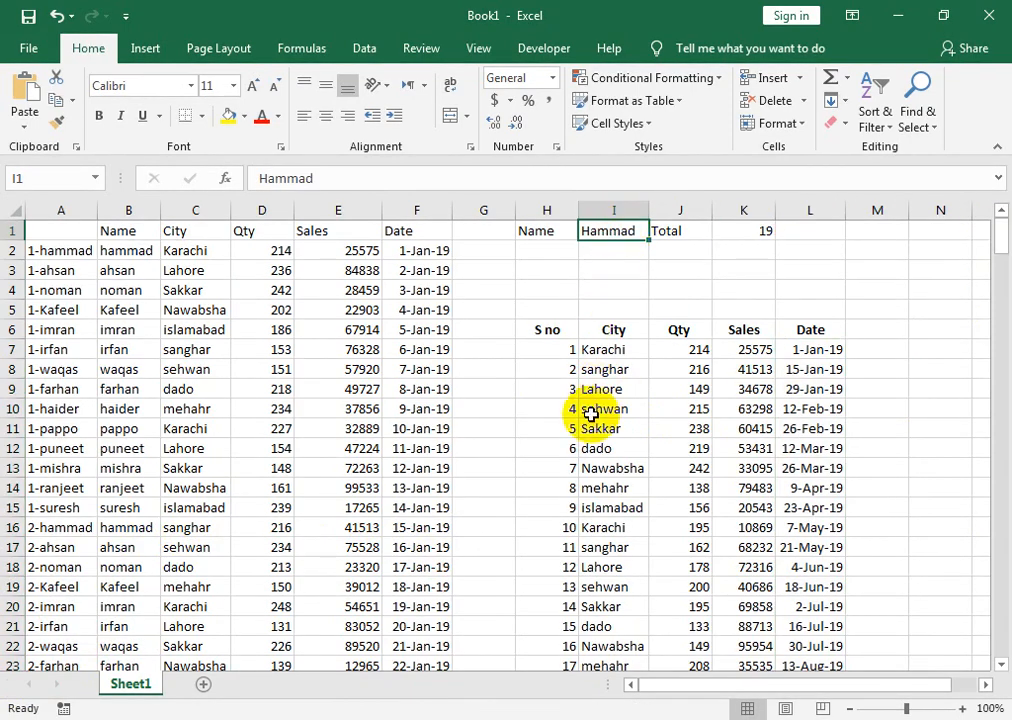
{"action": "type", "text": "s"}
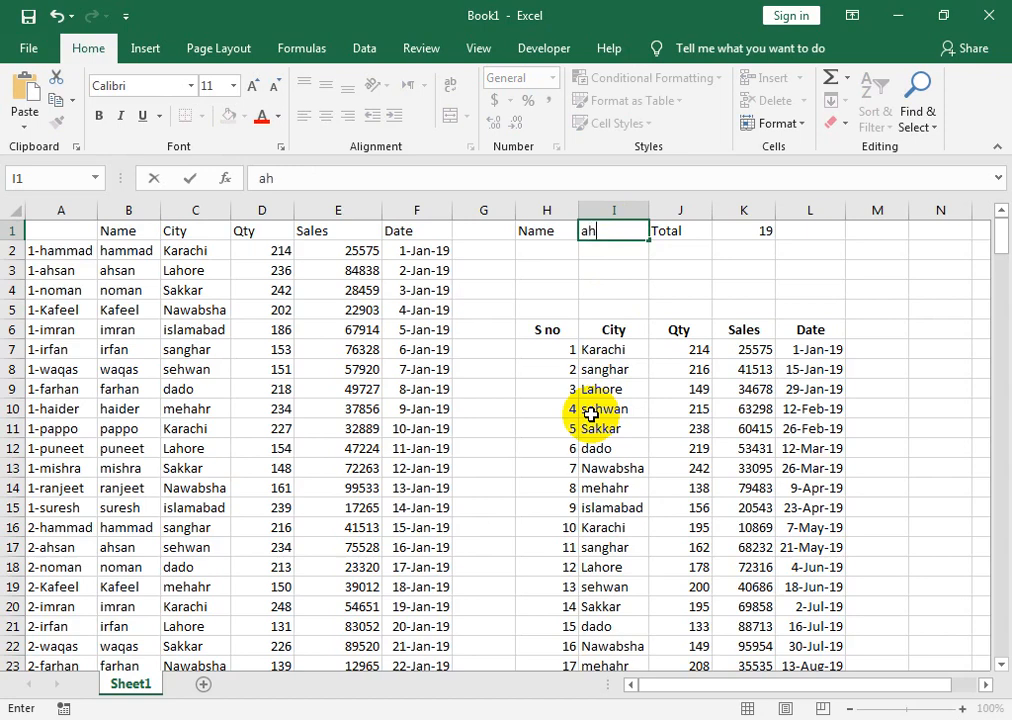
{"action": "type", "text": "hsan"}
{"action": "key", "text": "Return"}
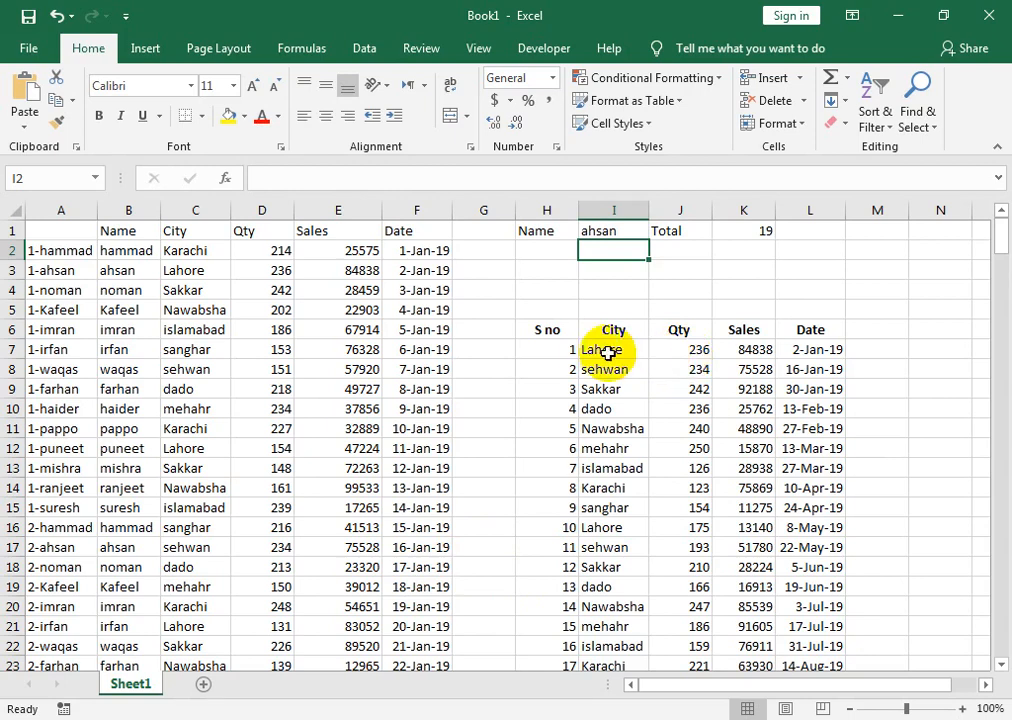
Put a thick outside border around the results table header row, H6:L6.
{"action": "left_click_drag", "start_coordinate": [527, 329], "coordinate": [838, 329]}
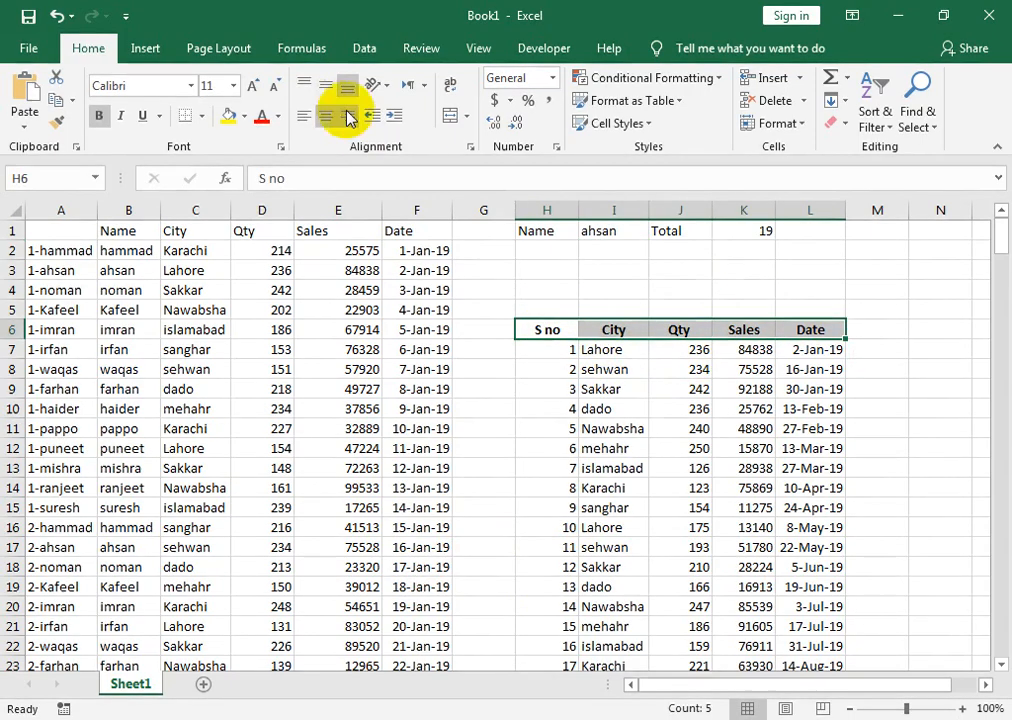
{"action": "left_click", "coordinate": [200, 116]}
{"action": "left_click", "coordinate": [265, 332]}
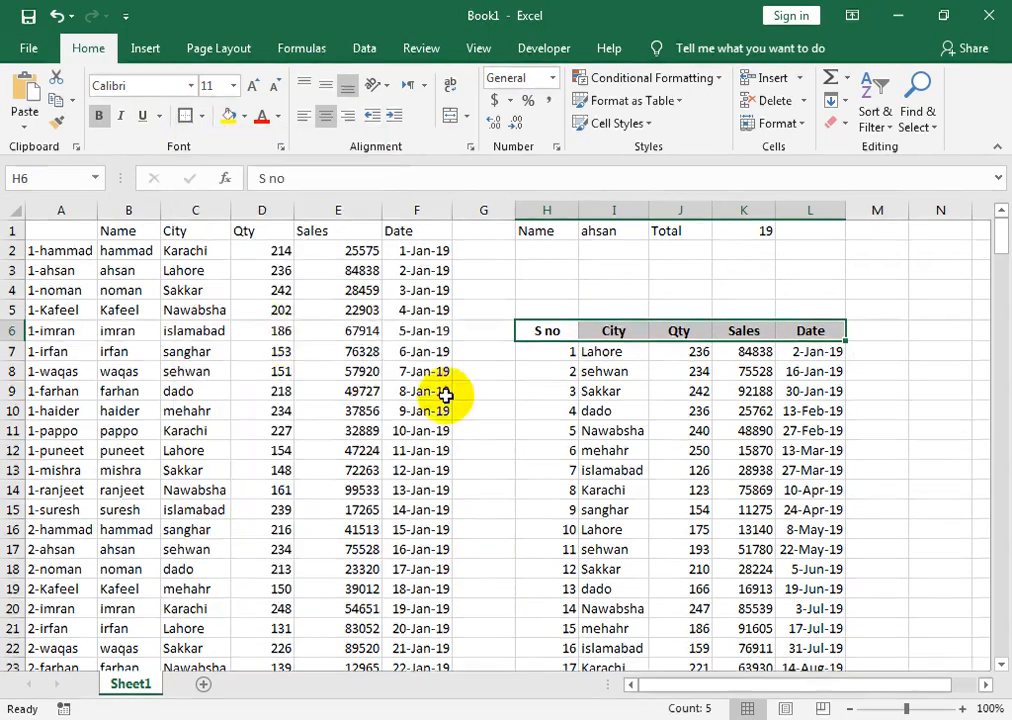
{"action": "left_click", "coordinate": [640, 412]}
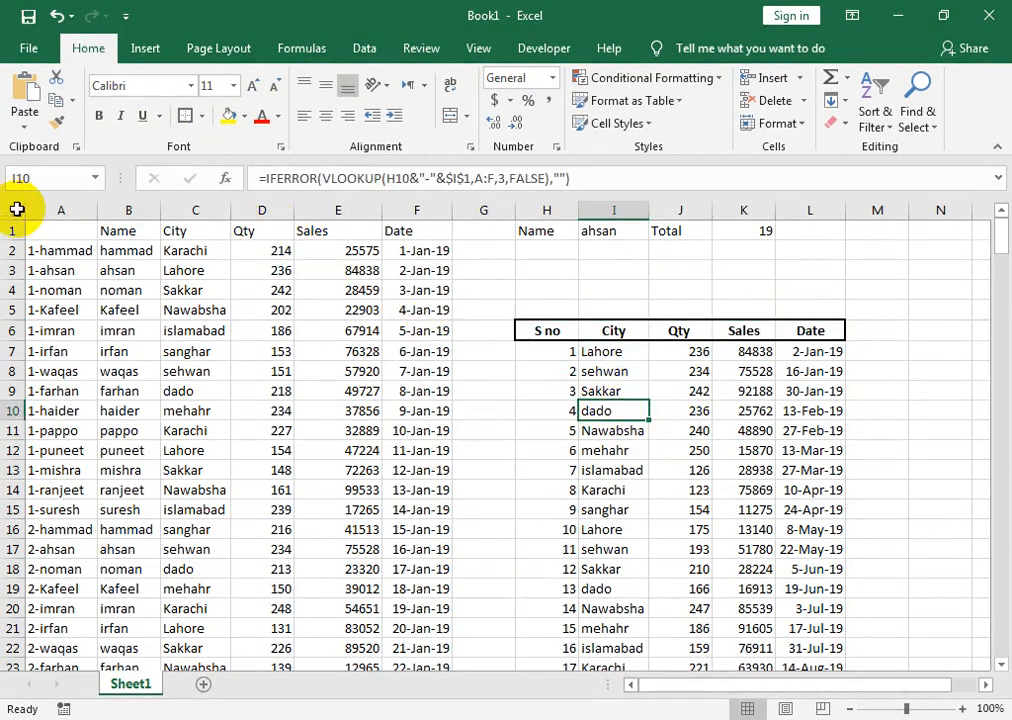
Put thick outside borders around the source data headers B1:F1 and around the Name and Total cells H1:K1.
{"action": "left_click_drag", "start_coordinate": [118, 229], "coordinate": [429, 230]}
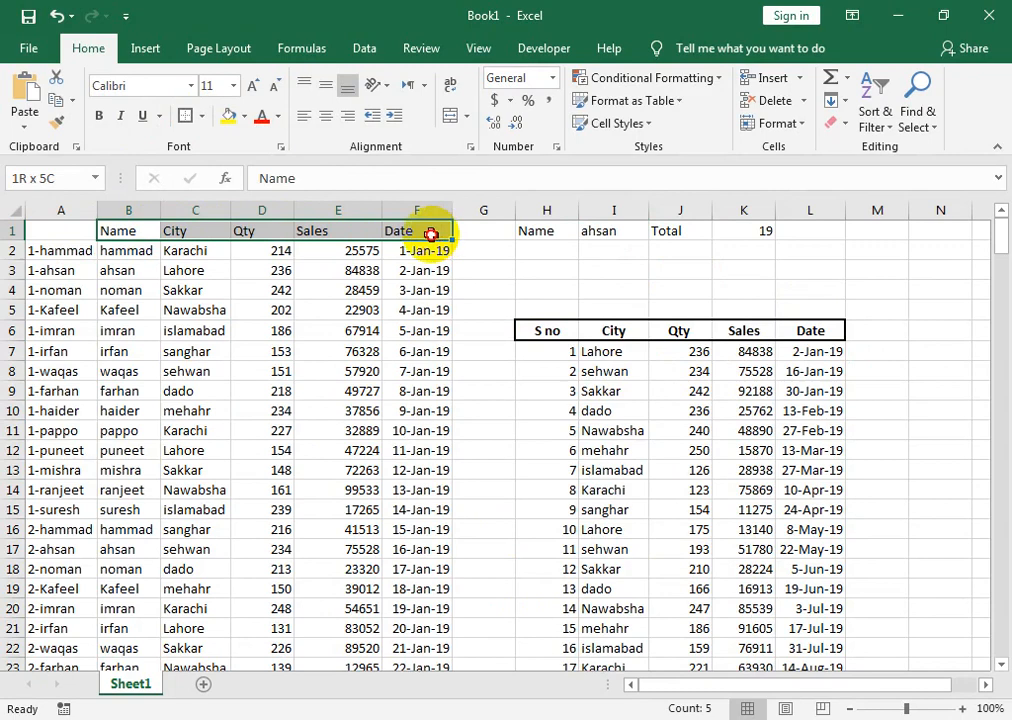
{"action": "left_click", "coordinate": [205, 119]}
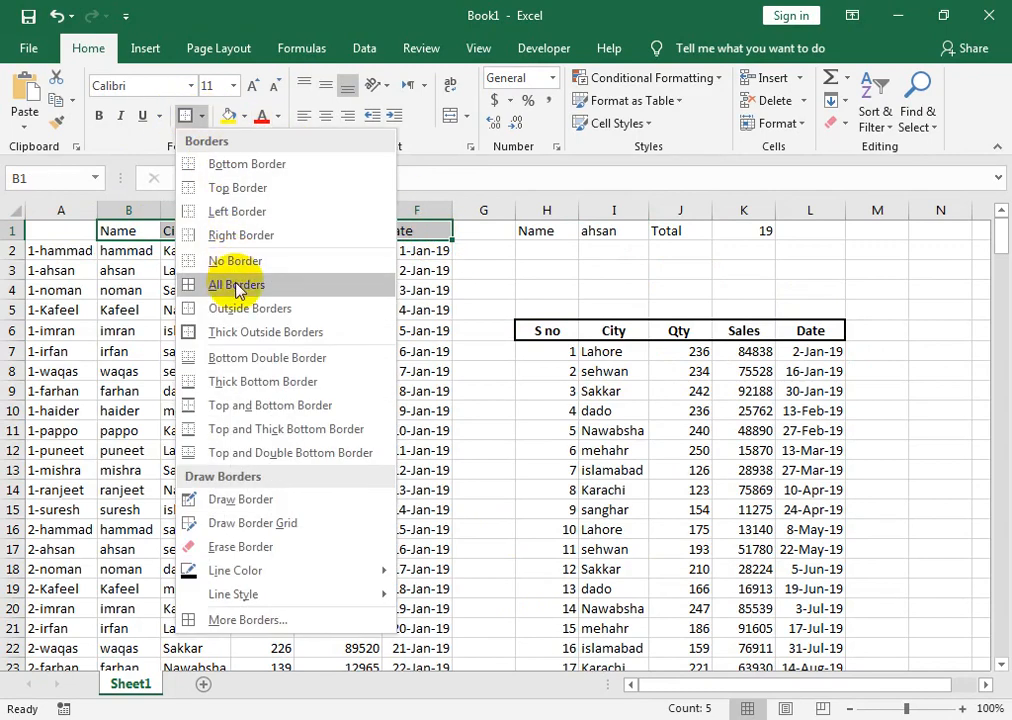
{"action": "left_click", "coordinate": [243, 334]}
{"action": "left_click", "coordinate": [610, 411]}
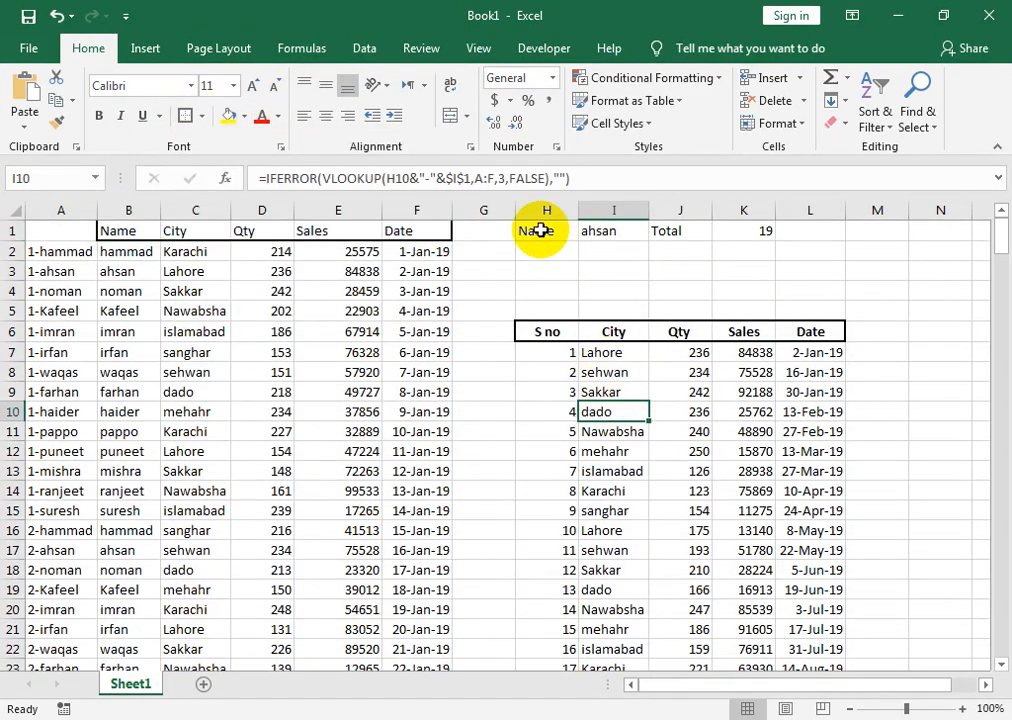
{"action": "left_click_drag", "start_coordinate": [538, 230], "coordinate": [731, 233]}
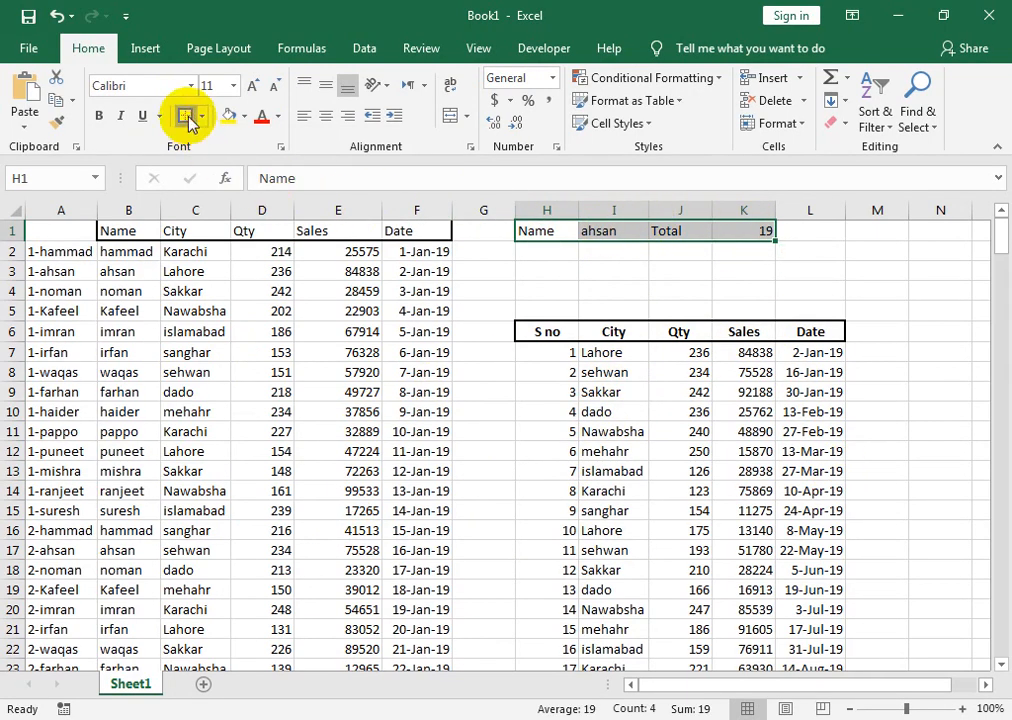
{"action": "left_click", "coordinate": [668, 469]}
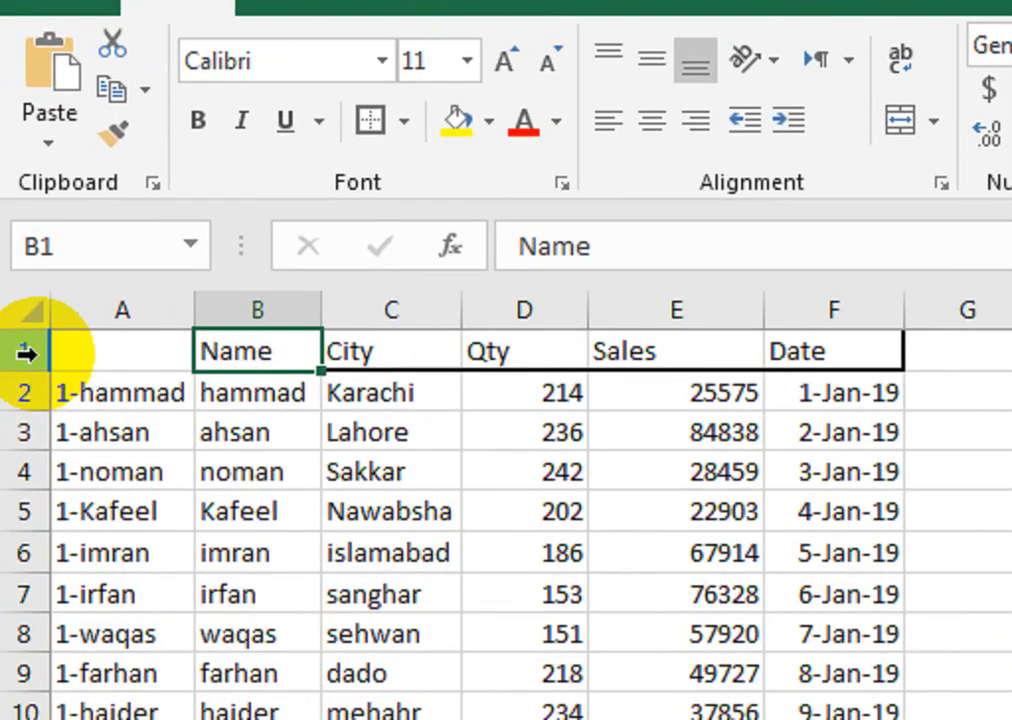
Insert three blank rows above row 1 to make room for a title.
{"action": "left_click", "coordinate": [24, 352]}
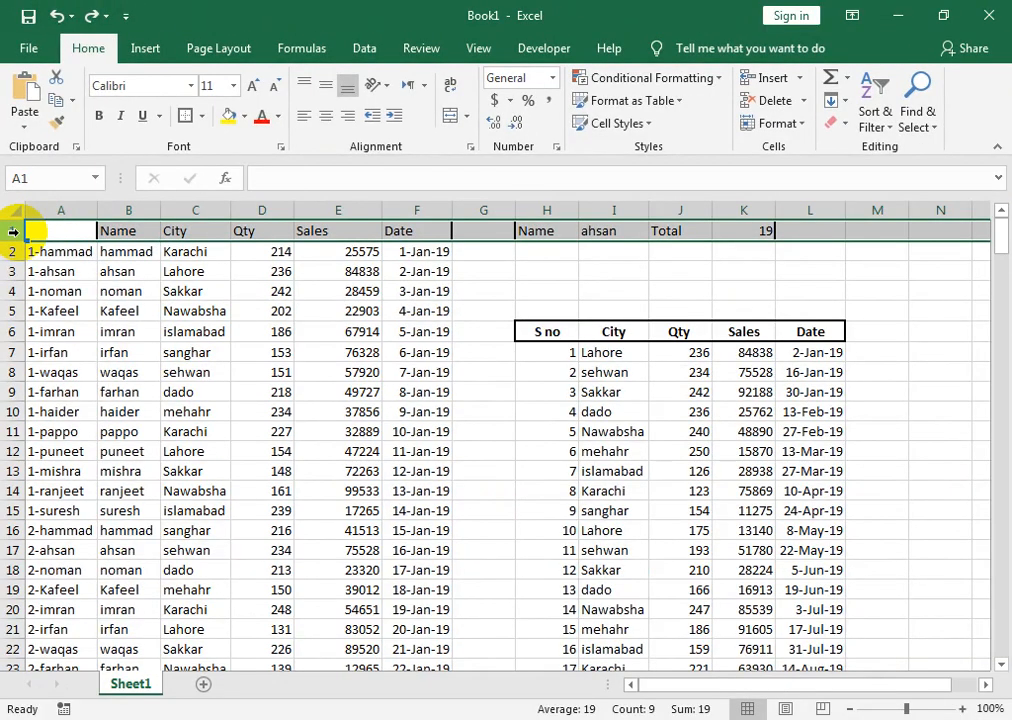
{"action": "key", "text": "ctrl+shift+plus"}
{"action": "key", "text": "ctrl+shift+plus"}
{"action": "key", "text": "ctrl+shift+plus"}
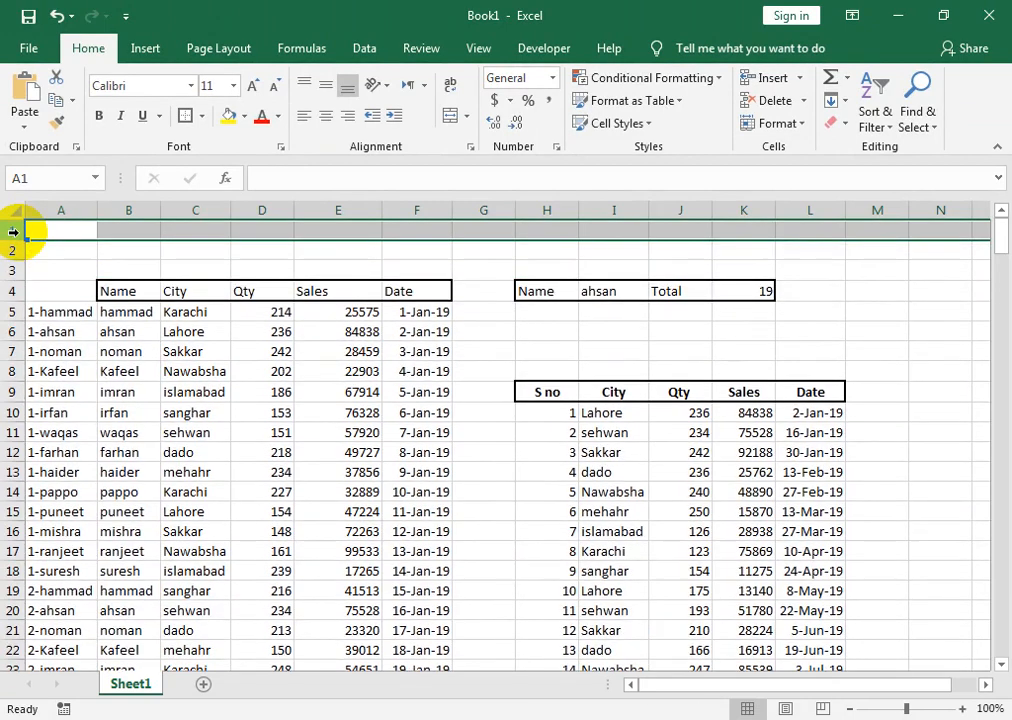
Insert WordArt in the dark blue-gray diagonal-striped style with the text "Data analysis with vlookup".
{"action": "left_click_drag", "start_coordinate": [81, 224], "coordinate": [919, 266]}
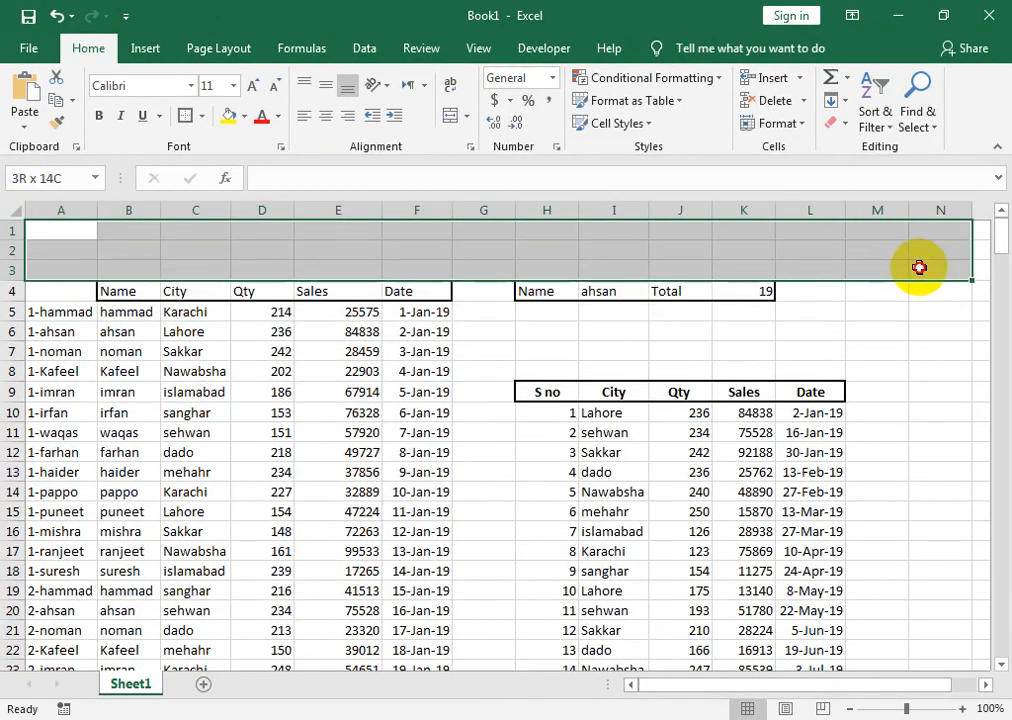
{"action": "left_click", "coordinate": [145, 48]}
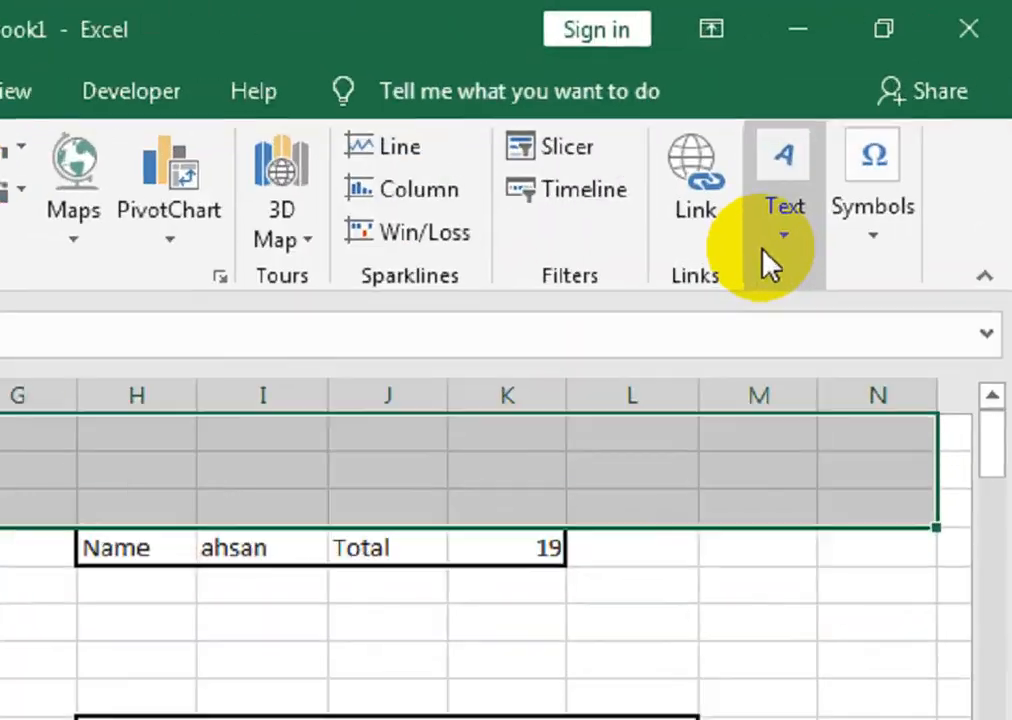
{"action": "left_click", "coordinate": [884, 136]}
{"action": "left_click", "coordinate": [779, 429]}
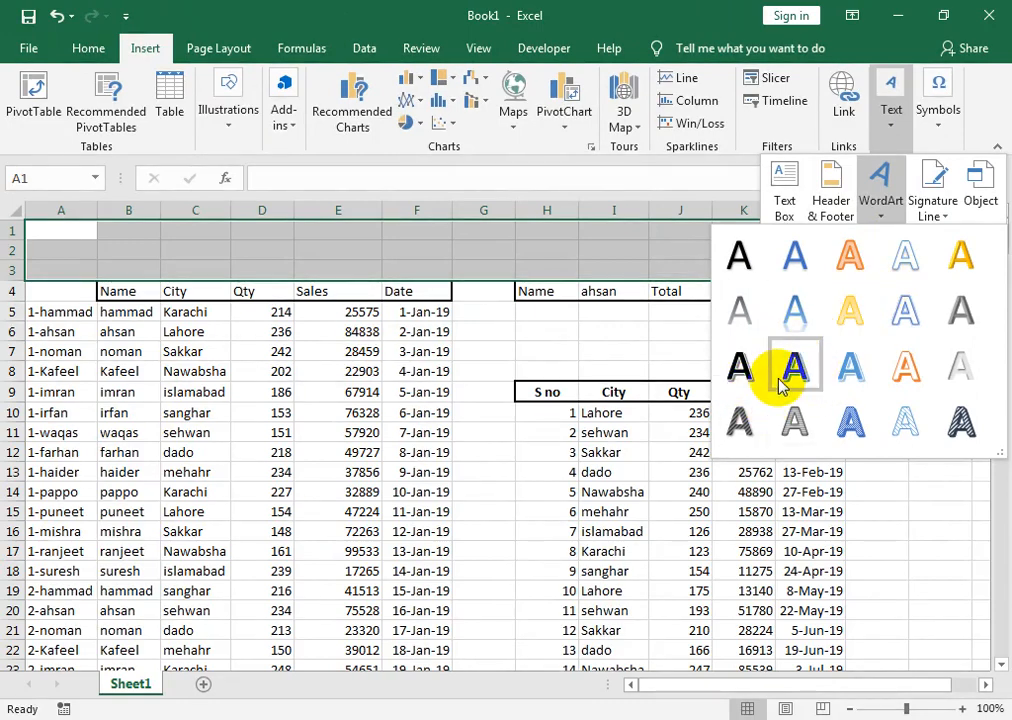
{"action": "left_click", "coordinate": [962, 430]}
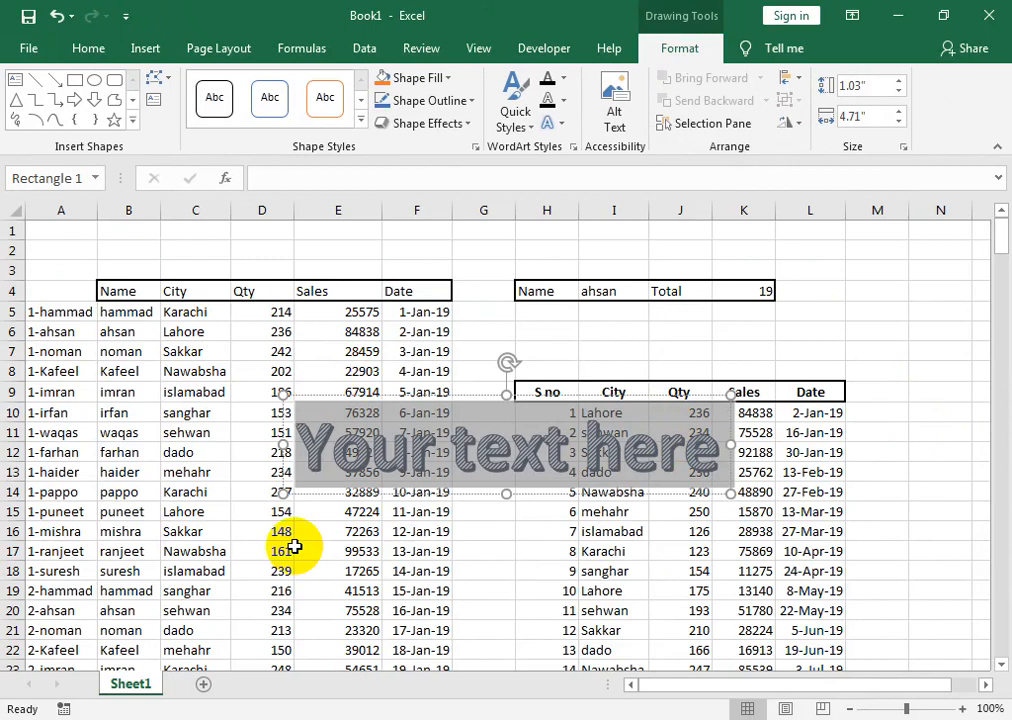
{"action": "type", "text": "Data"}
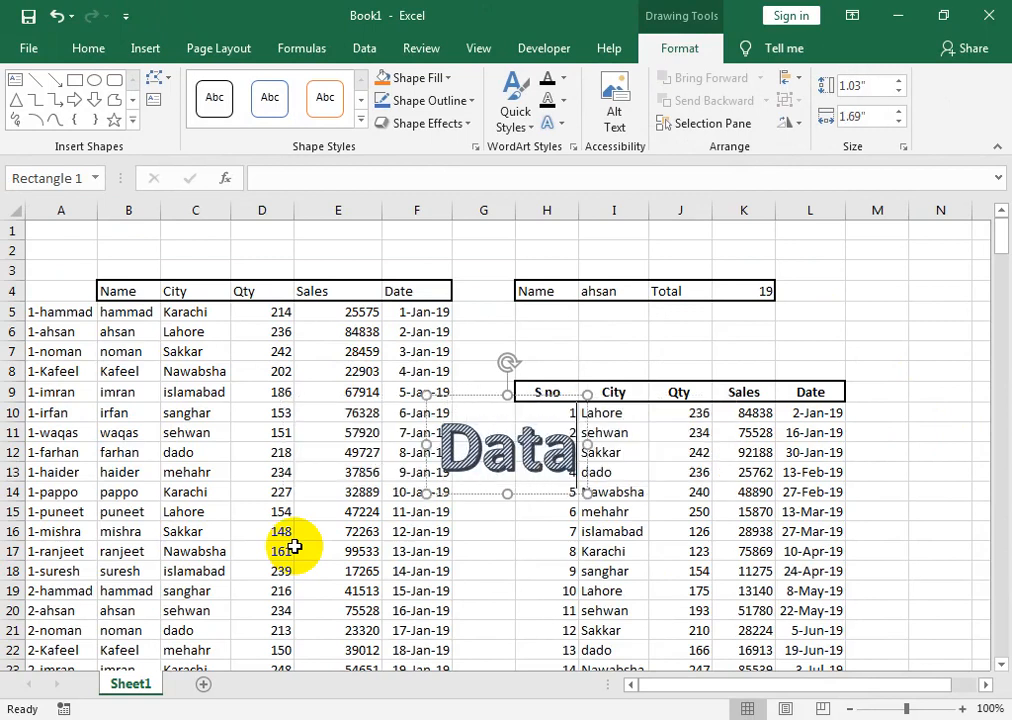
{"action": "type", "text": " analysis"}
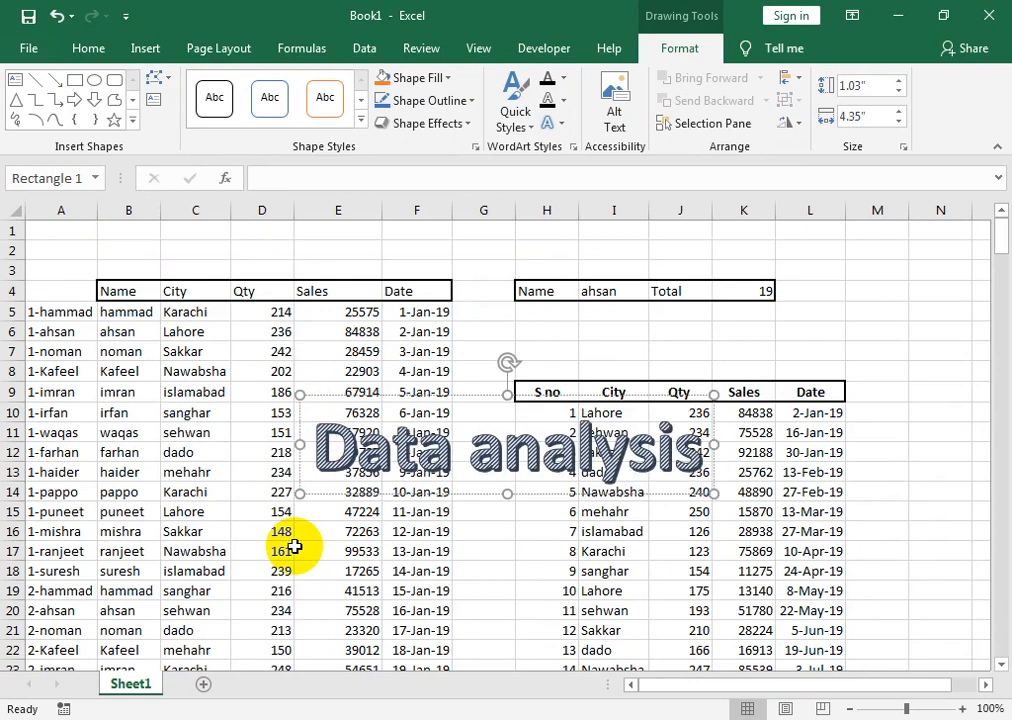
{"action": "type", "text": " with"}
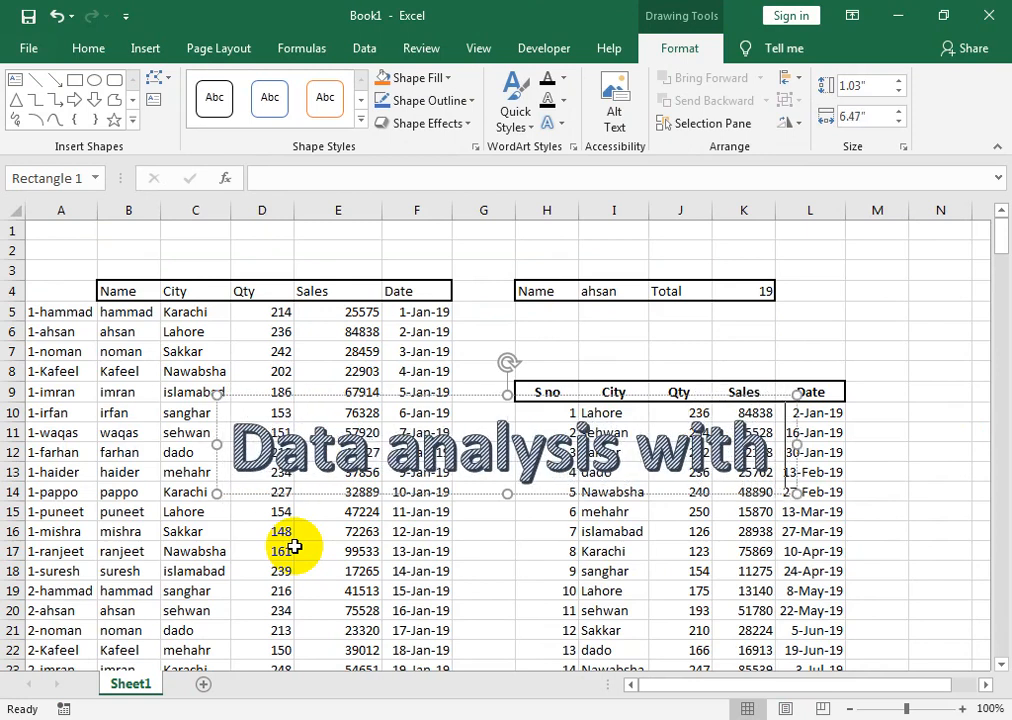
{"action": "type", "text": " vlookup"}
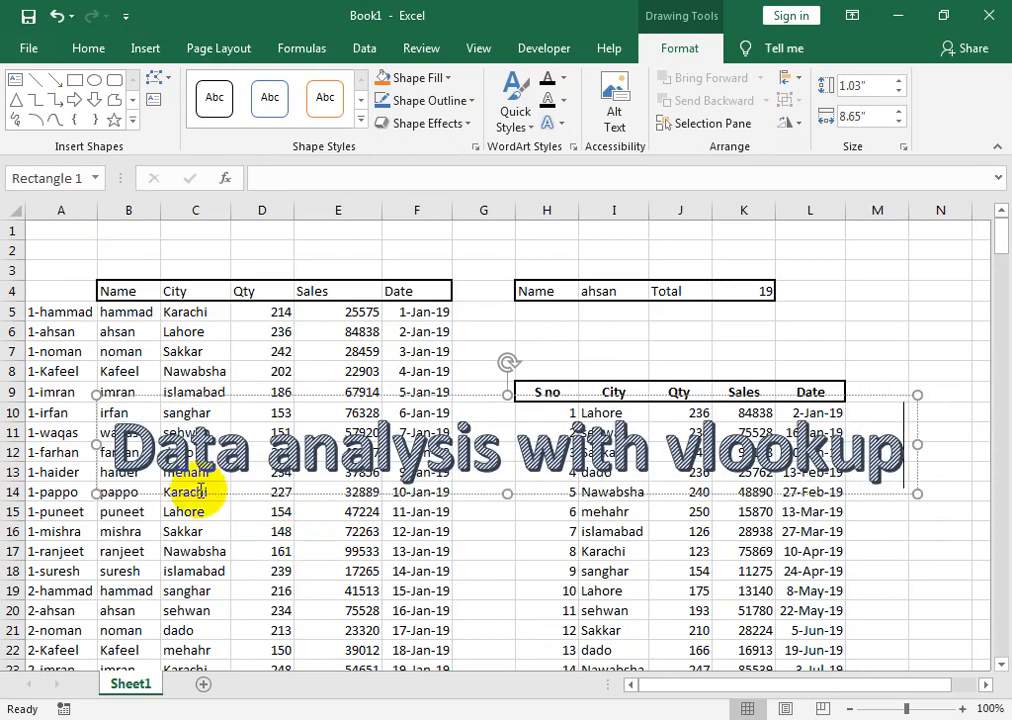
Move the WordArt title to the top of the sheet above the tables and insert one more blank row at row 3.
{"action": "left_click_drag", "start_coordinate": [241, 442], "coordinate": [221, 267]}
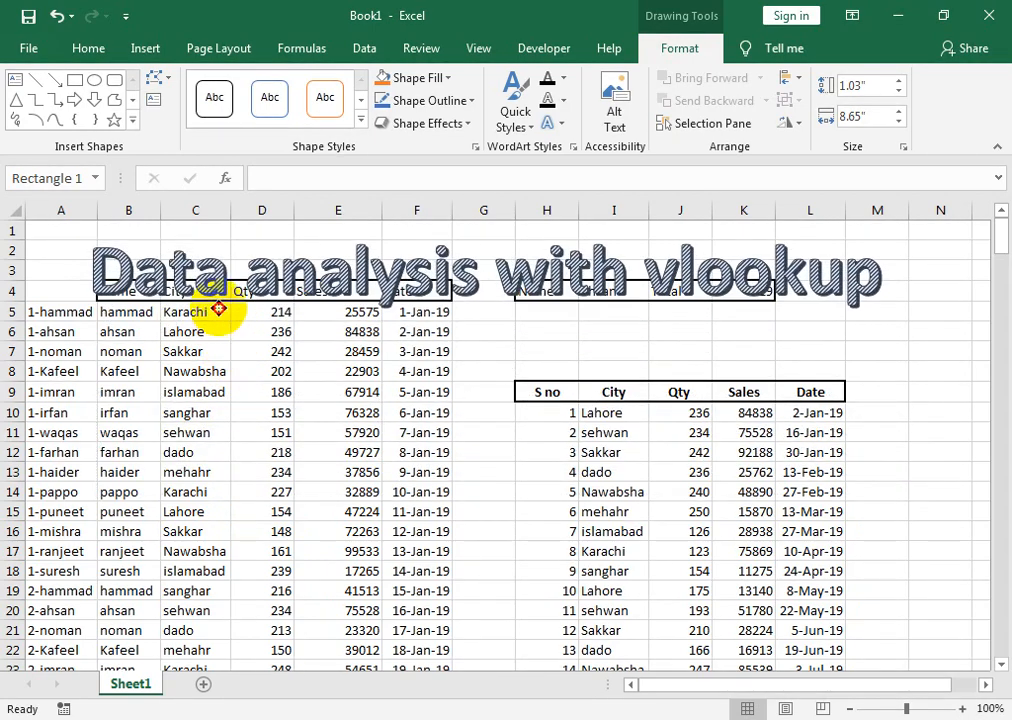
{"action": "left_click", "coordinate": [10, 270]}
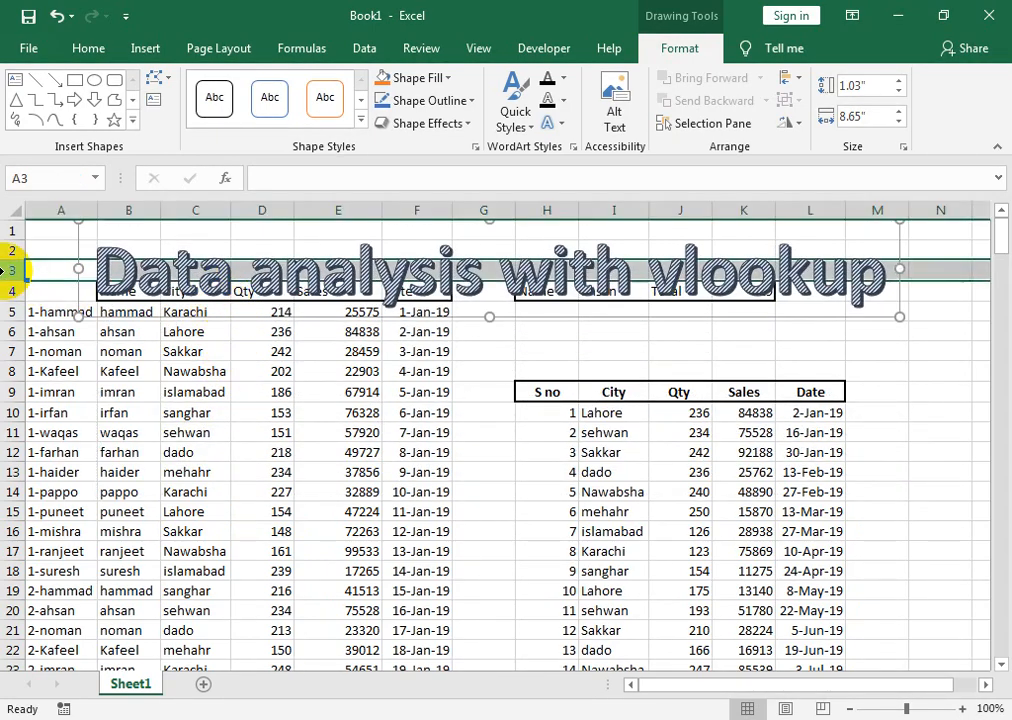
{"action": "key", "text": "ctrl+shift+plus"}
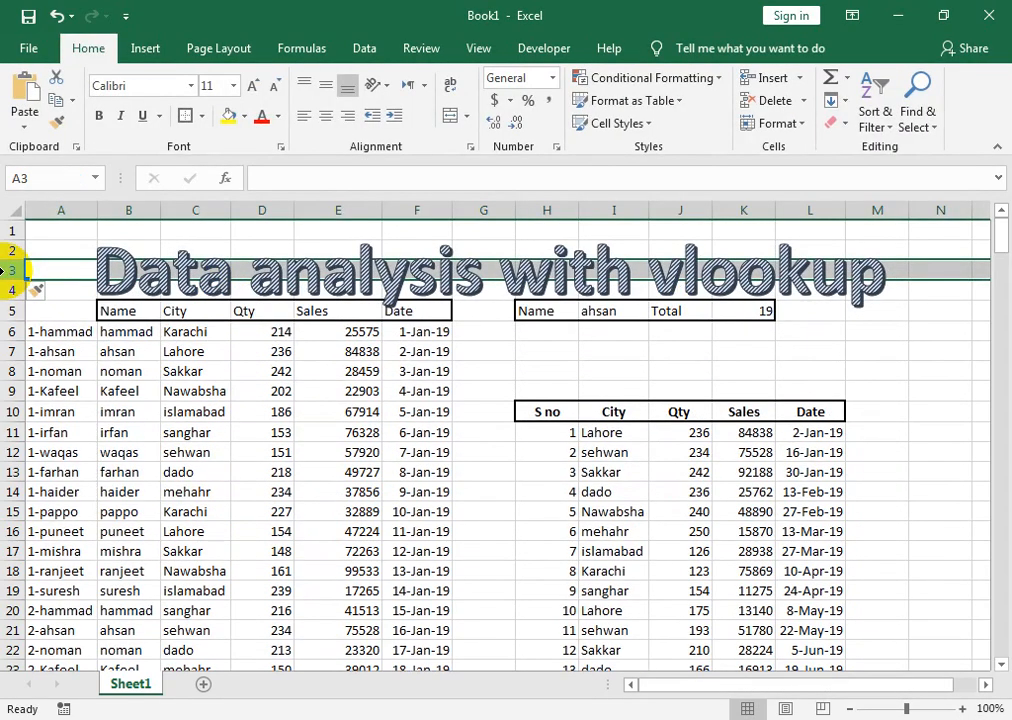
Reduce the title box's height to about 0.91" and set its font to Impact.
{"action": "left_click", "coordinate": [203, 267]}
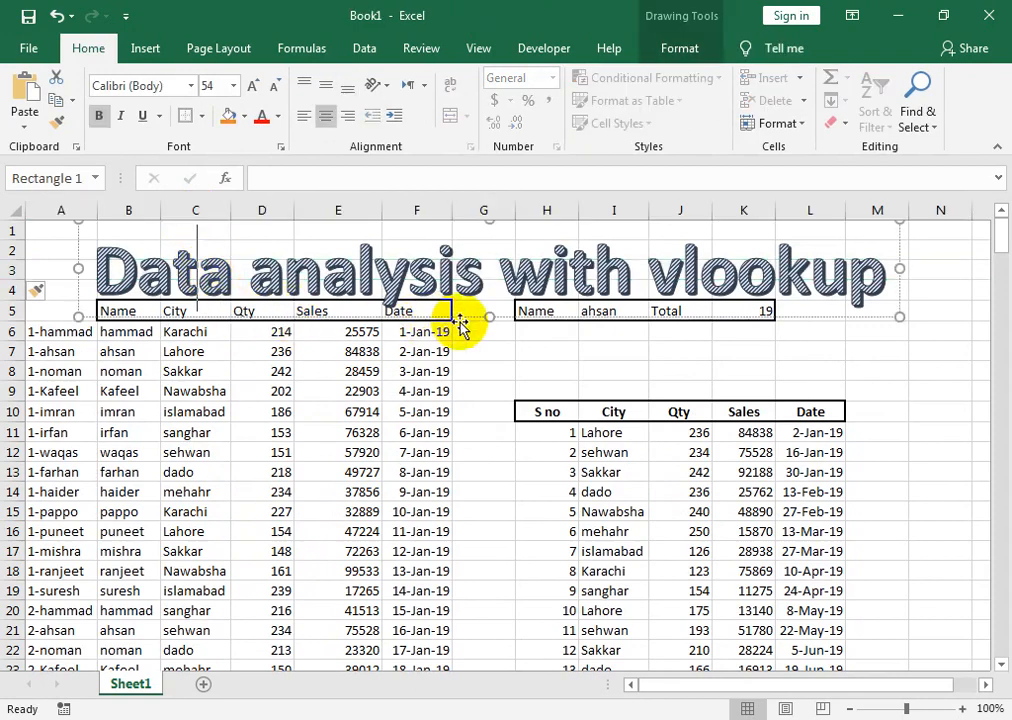
{"action": "left_click_drag", "start_coordinate": [484, 308], "coordinate": [486, 307]}
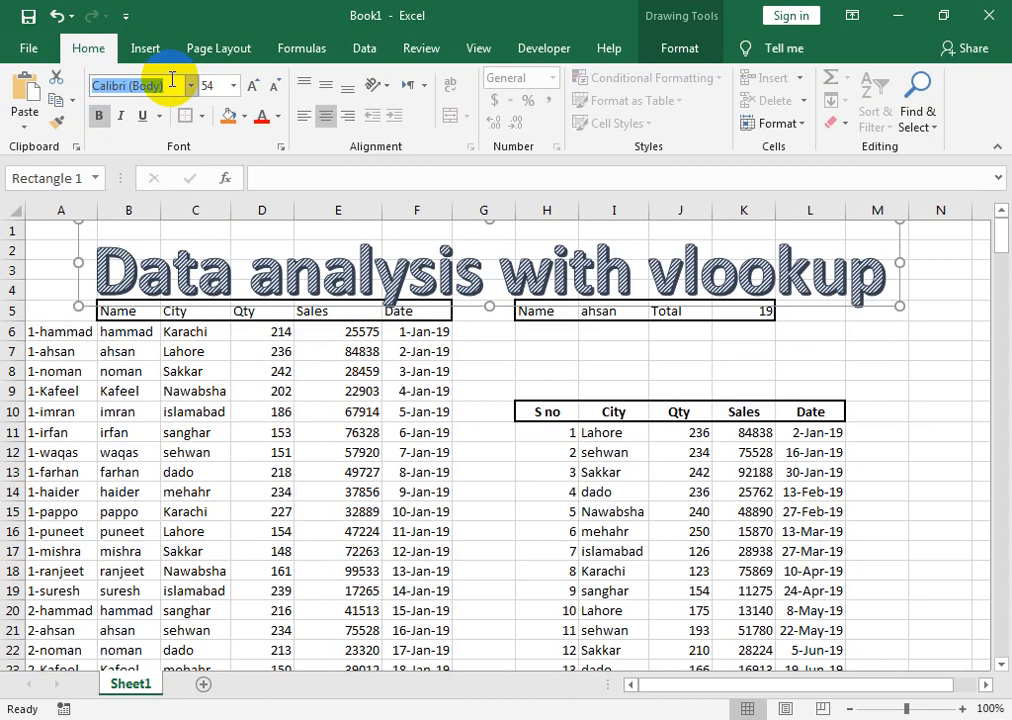
{"action": "key", "text": "Return"}
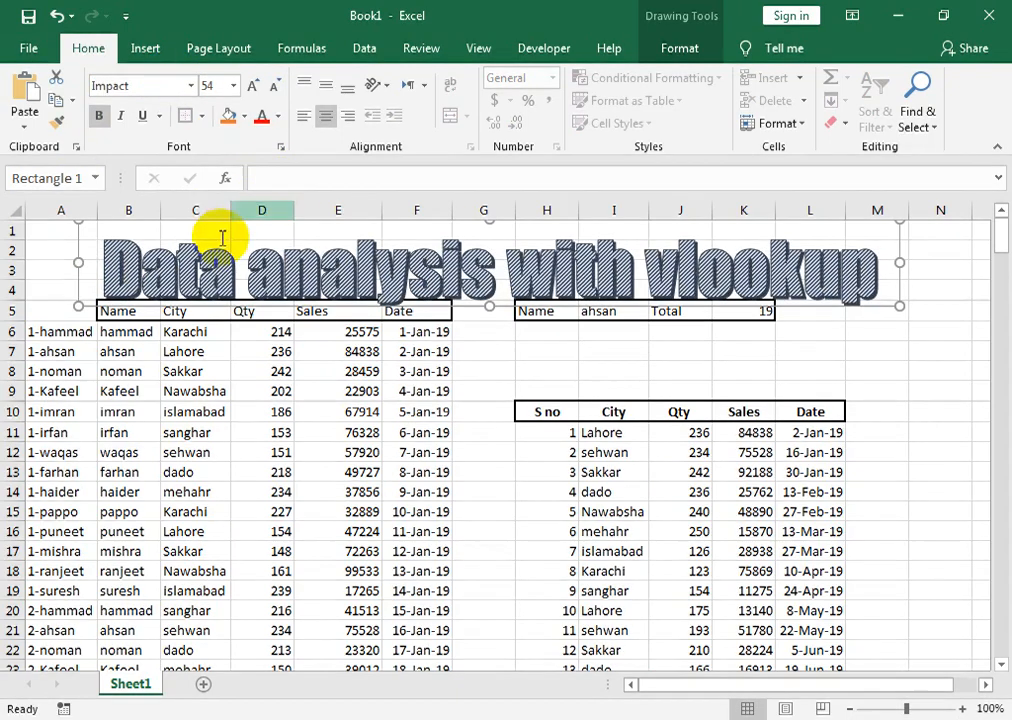
Stretch the title box from column A to the end of column L, about 8.59" wide, and italicize its text.
{"action": "left_click_drag", "start_coordinate": [77, 265], "coordinate": [30, 264]}
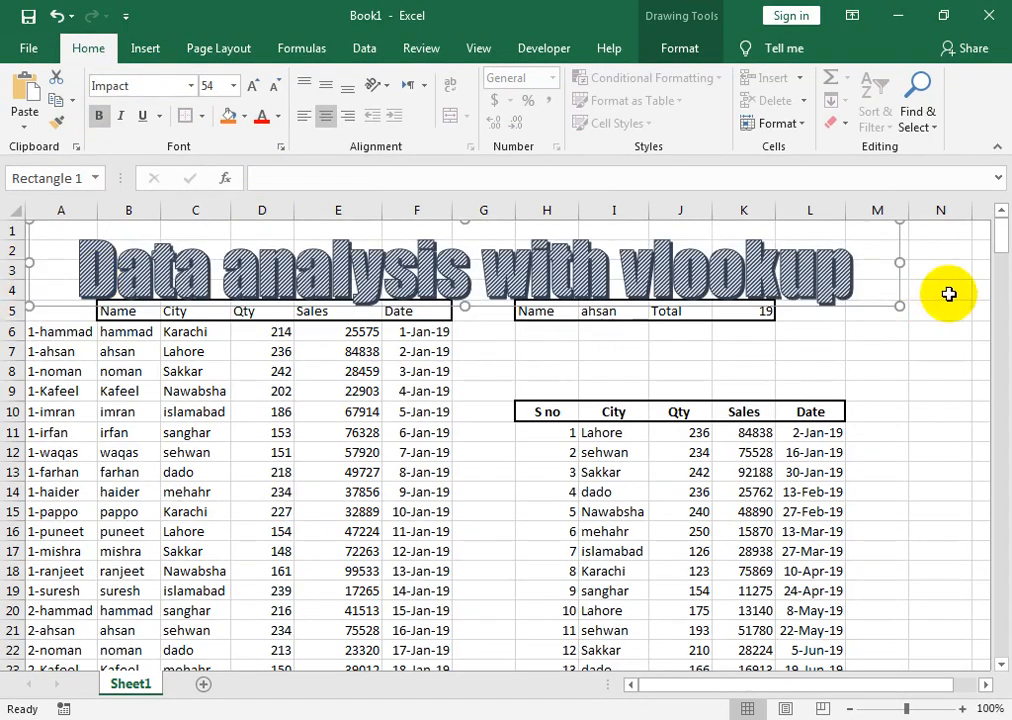
{"action": "left_click_drag", "start_coordinate": [900, 264], "coordinate": [985, 262]}
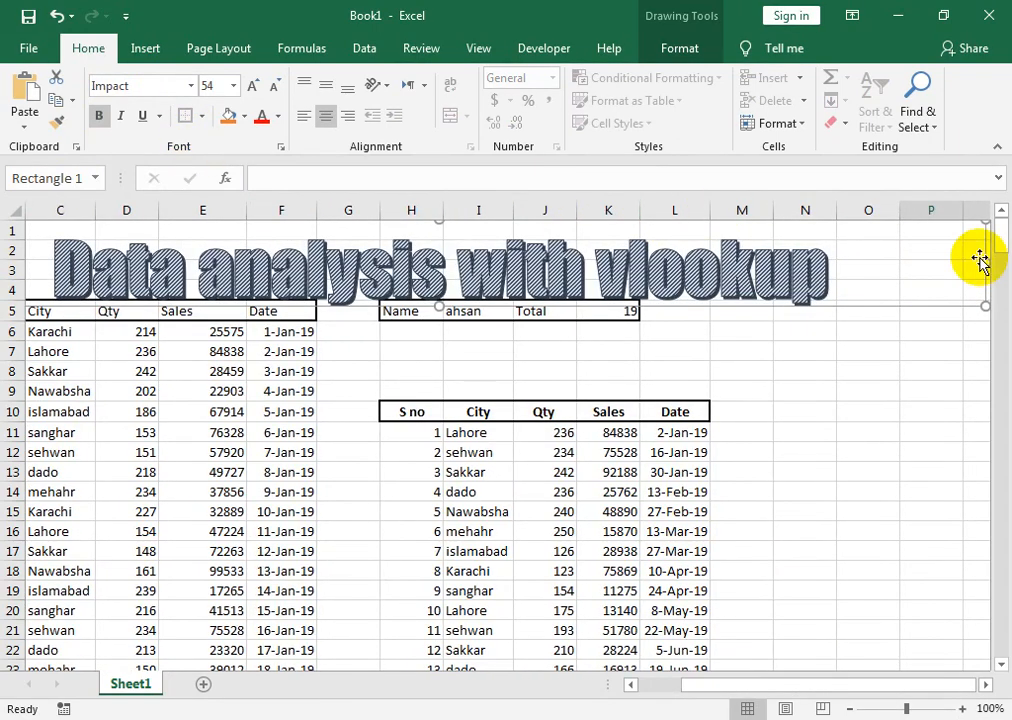
{"action": "left_click_drag", "start_coordinate": [983, 265], "coordinate": [709, 285]}
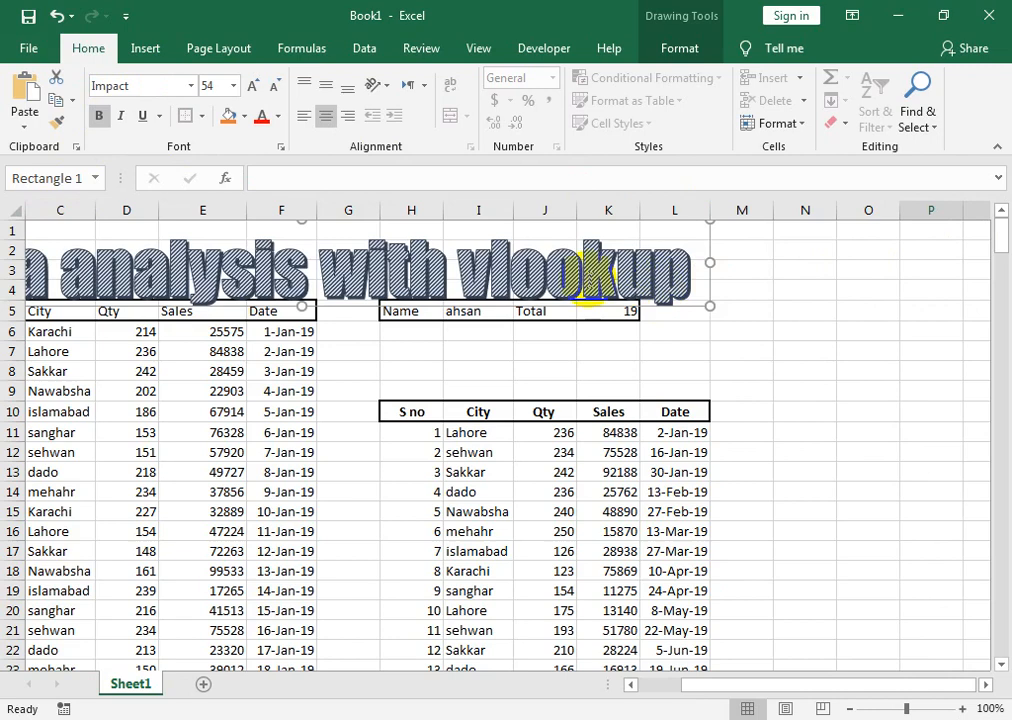
{"action": "left_click", "coordinate": [120, 116]}
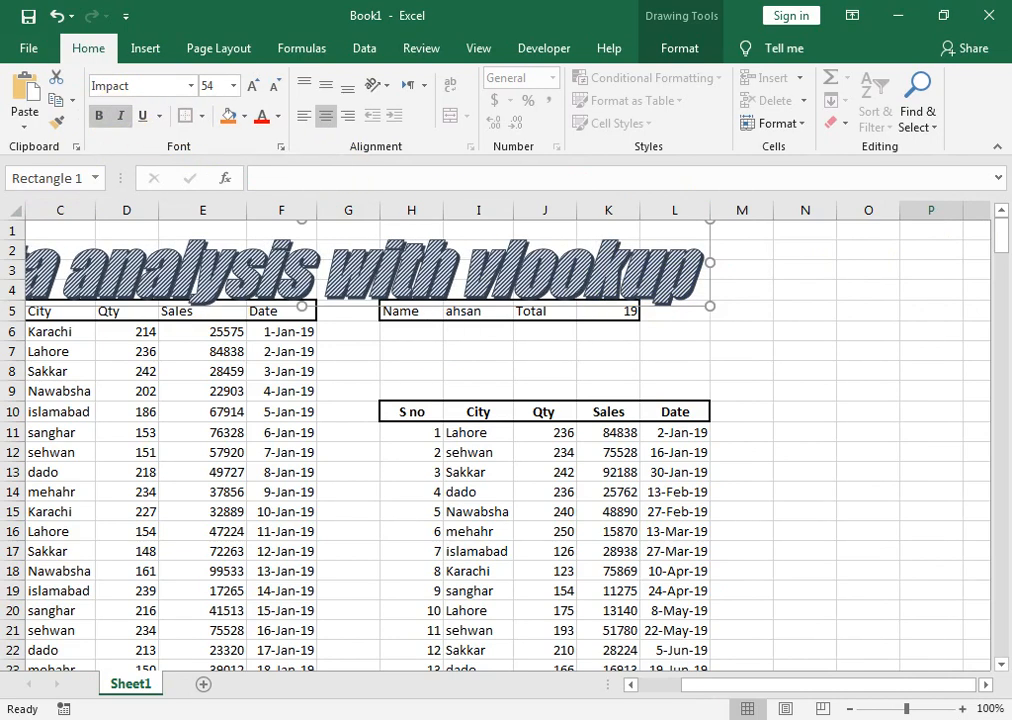
{"action": "left_click_drag", "start_coordinate": [716, 697], "coordinate": [608, 685]}
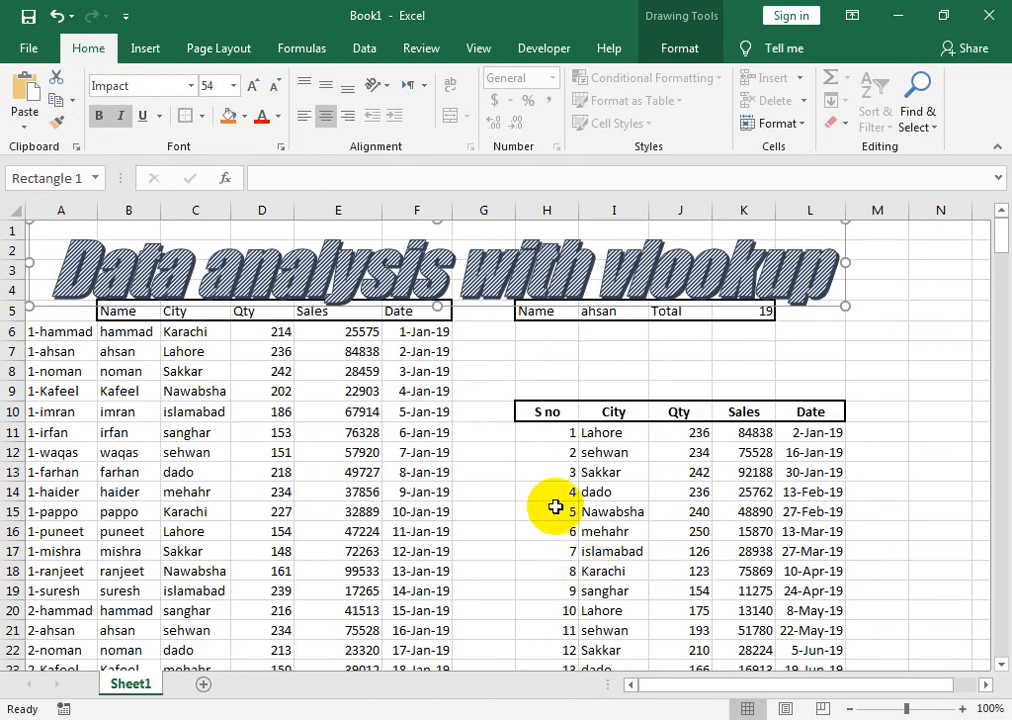
Fill the title box with the pale blue-and-pink mottled texture.
{"action": "left_click", "coordinate": [680, 48]}
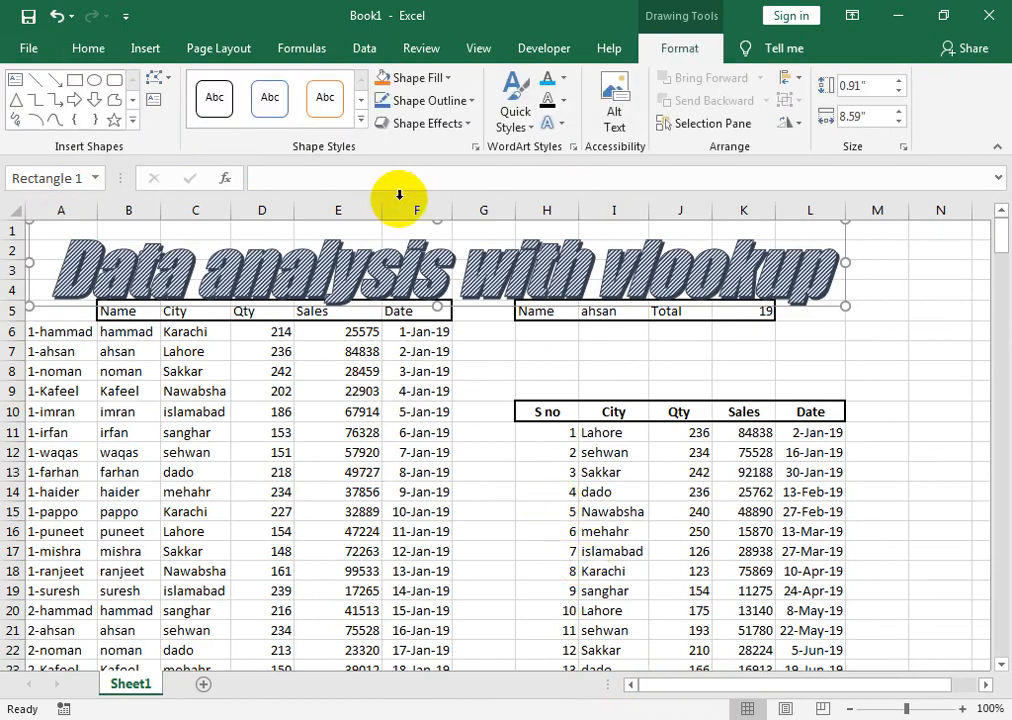
{"action": "left_click", "coordinate": [446, 80]}
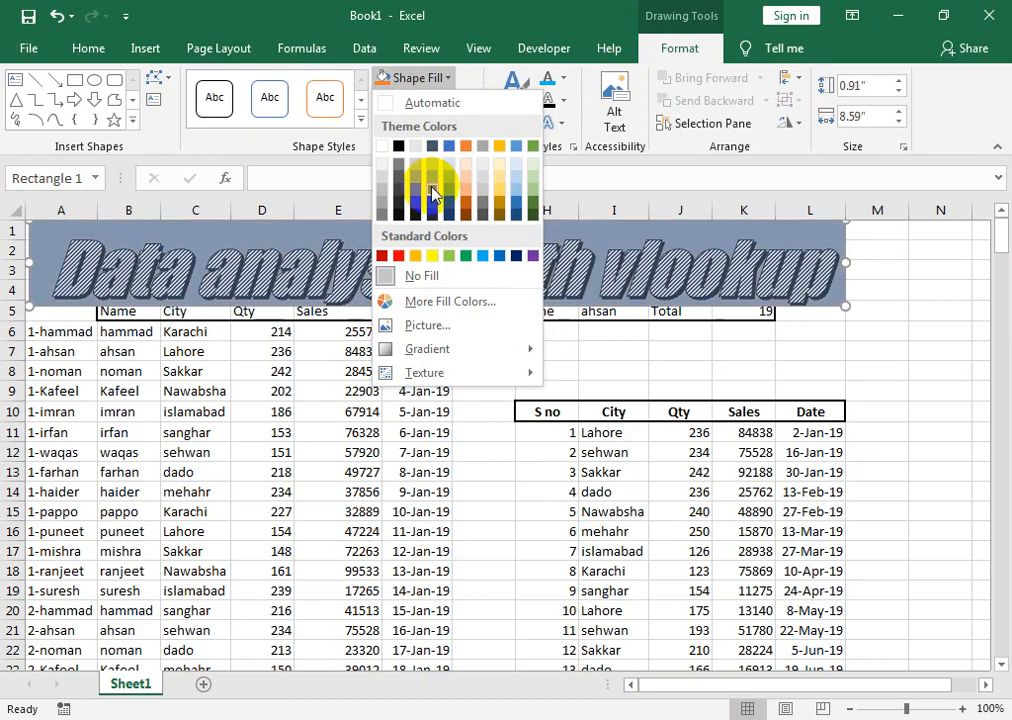
{"action": "left_click", "coordinate": [566, 138]}
{"action": "left_click", "coordinate": [422, 79]}
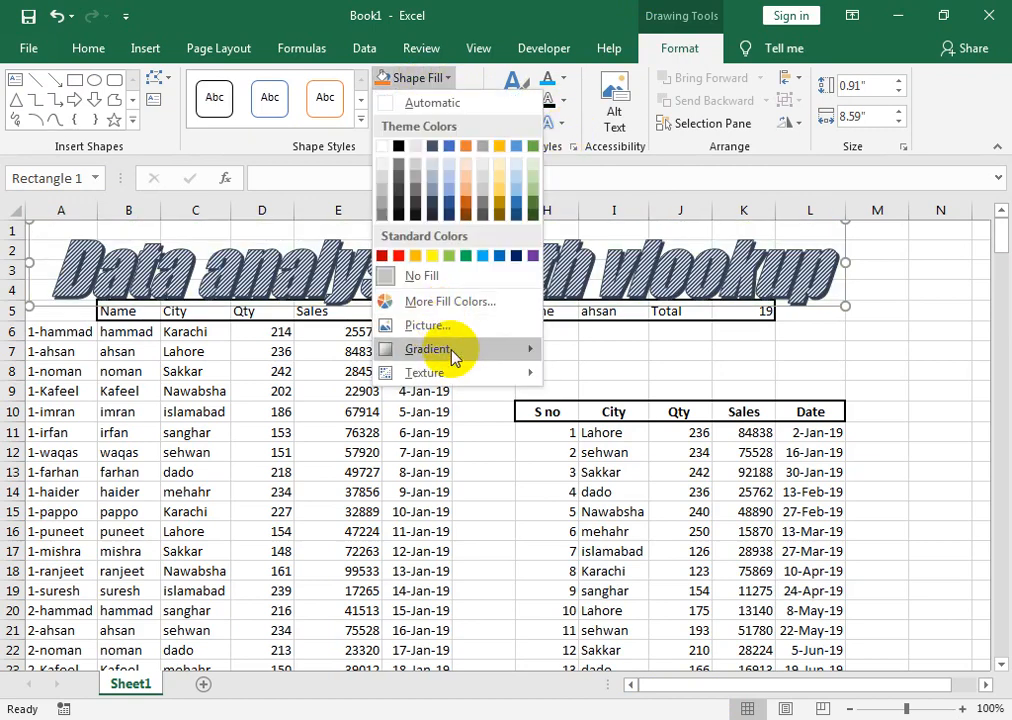
{"action": "mouse_move", "coordinate": [450, 350]}
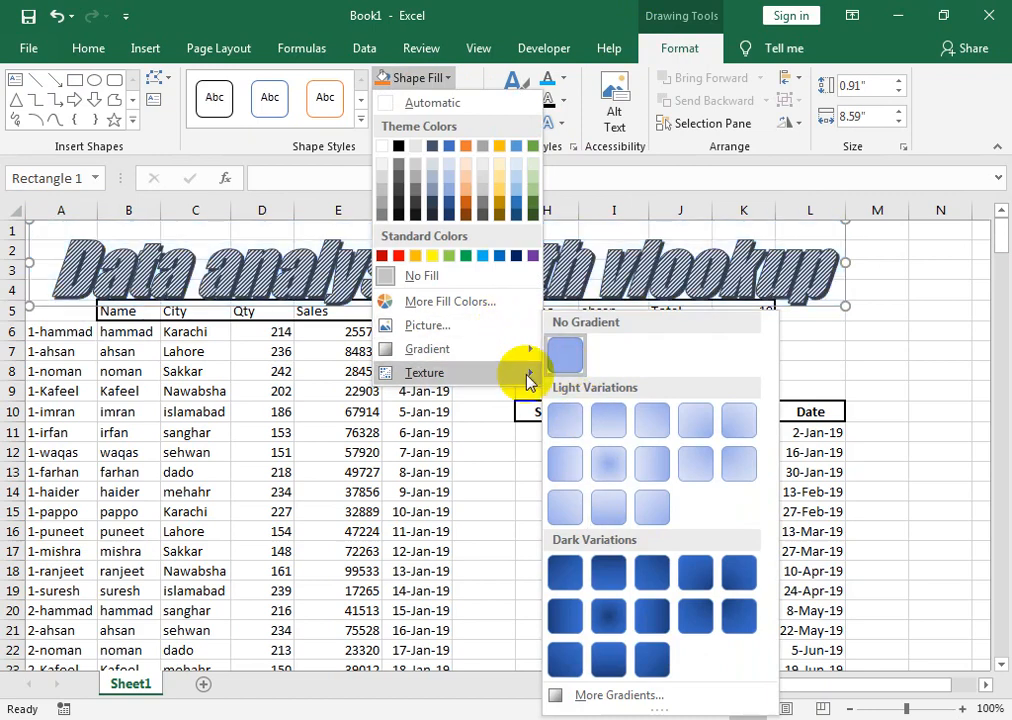
{"action": "mouse_move", "coordinate": [520, 373]}
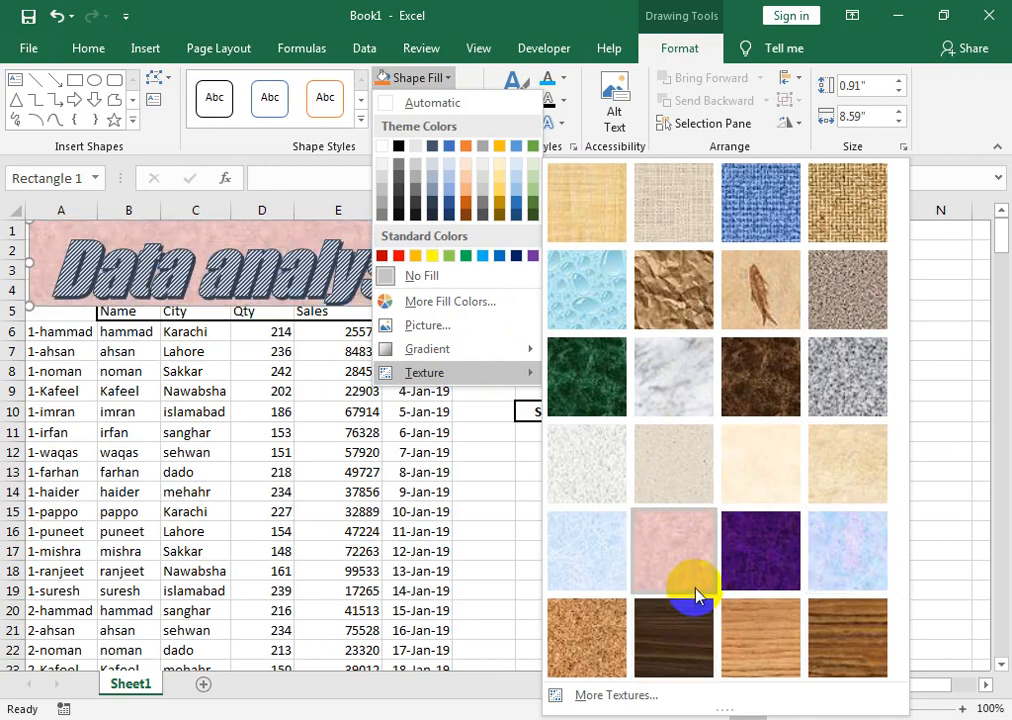
{"action": "left_click", "coordinate": [840, 549]}
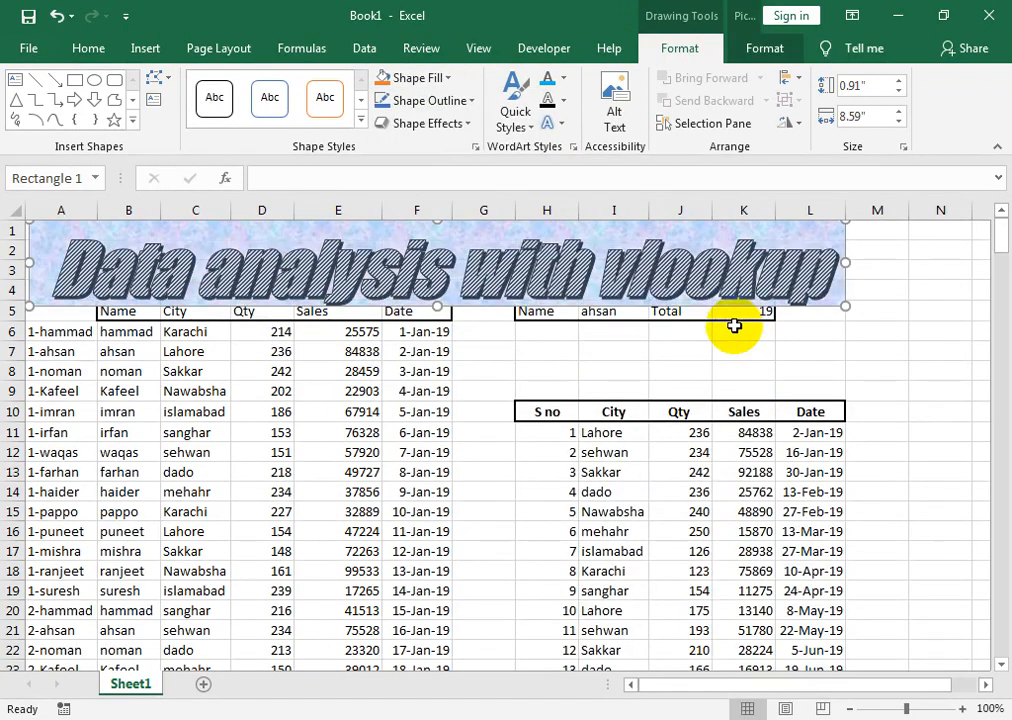
Widen the title box to about 8.68" and remove the italics from its text.
{"action": "left_click_drag", "start_coordinate": [845, 268], "coordinate": [853, 266]}
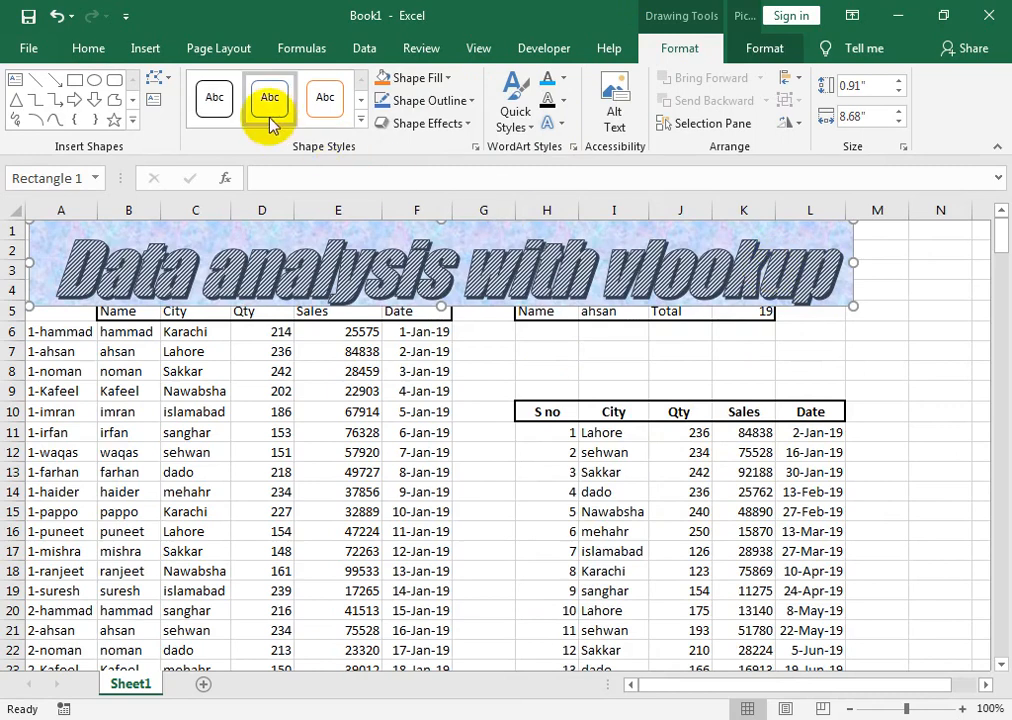
{"action": "left_click", "coordinate": [92, 48]}
{"action": "left_click", "coordinate": [119, 116]}
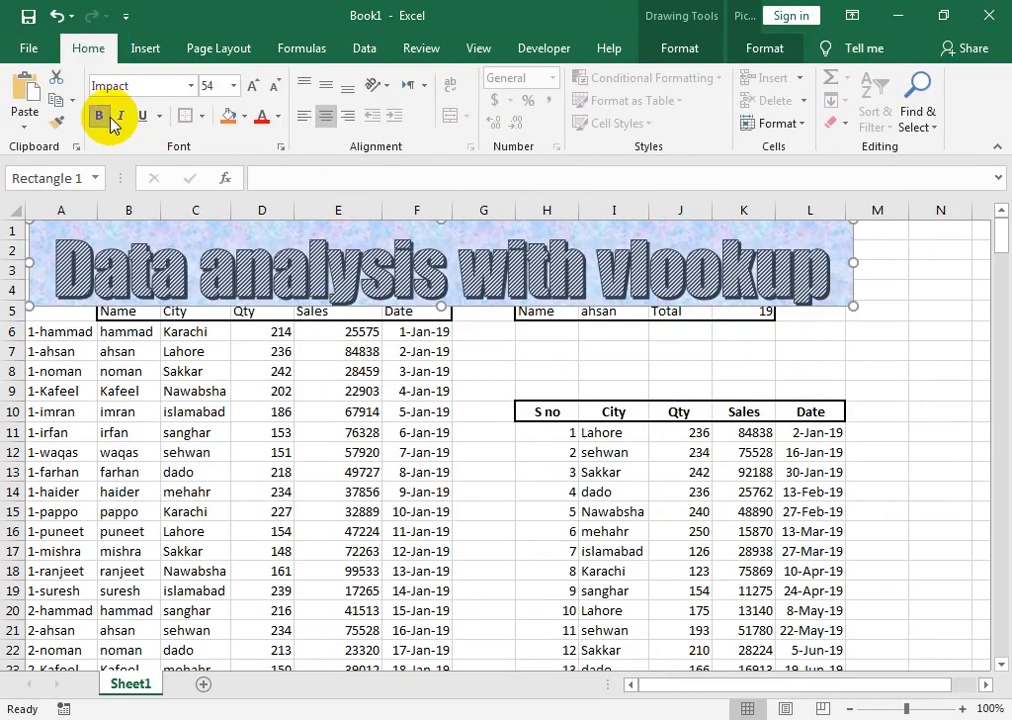
Capitalize the first letter of each word in the title so it reads "Data Analysis With Vlookup", and leave the title box.
{"action": "left_click_drag", "start_coordinate": [222, 267], "coordinate": [199, 267]}
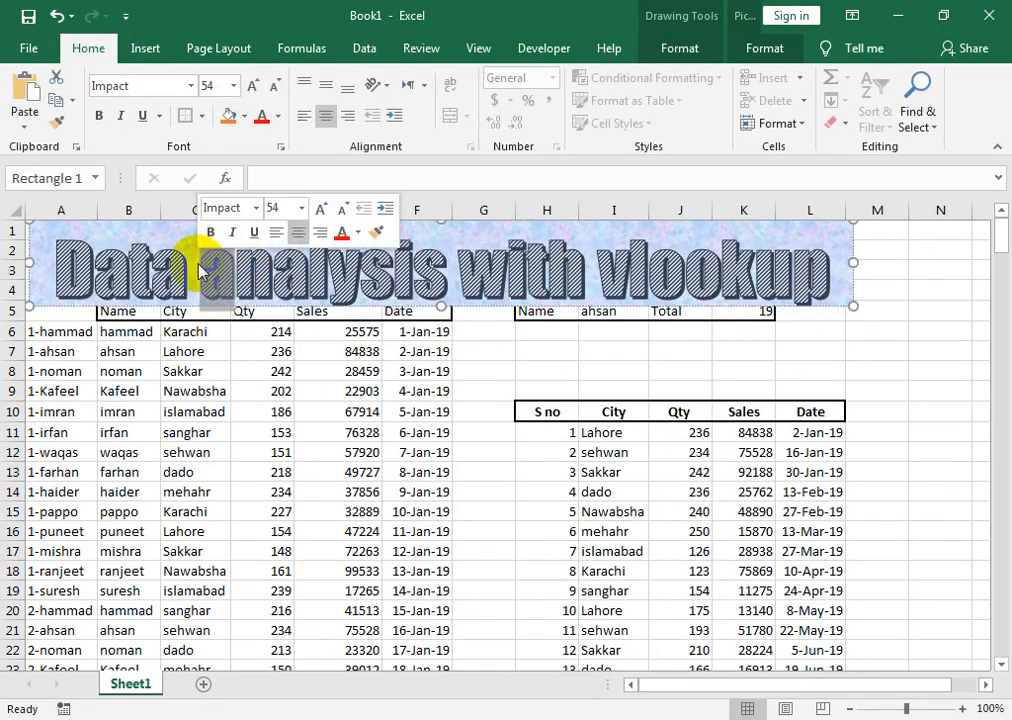
{"action": "type", "text": "A"}
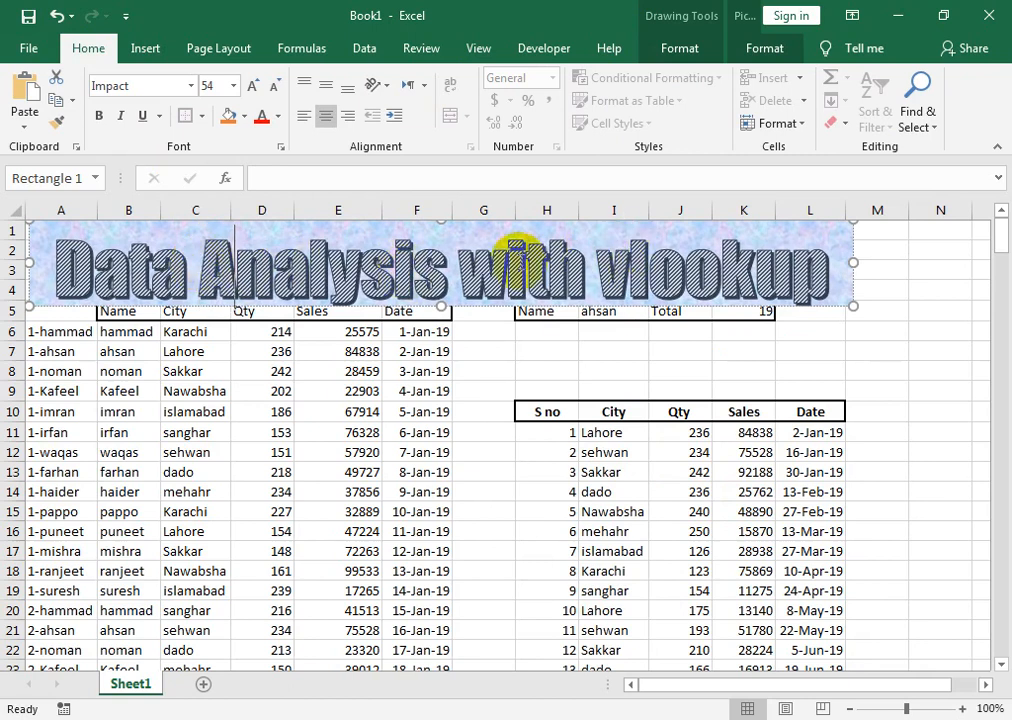
{"action": "left_click_drag", "start_coordinate": [506, 268], "coordinate": [457, 280]}
{"action": "type", "text": "W"}
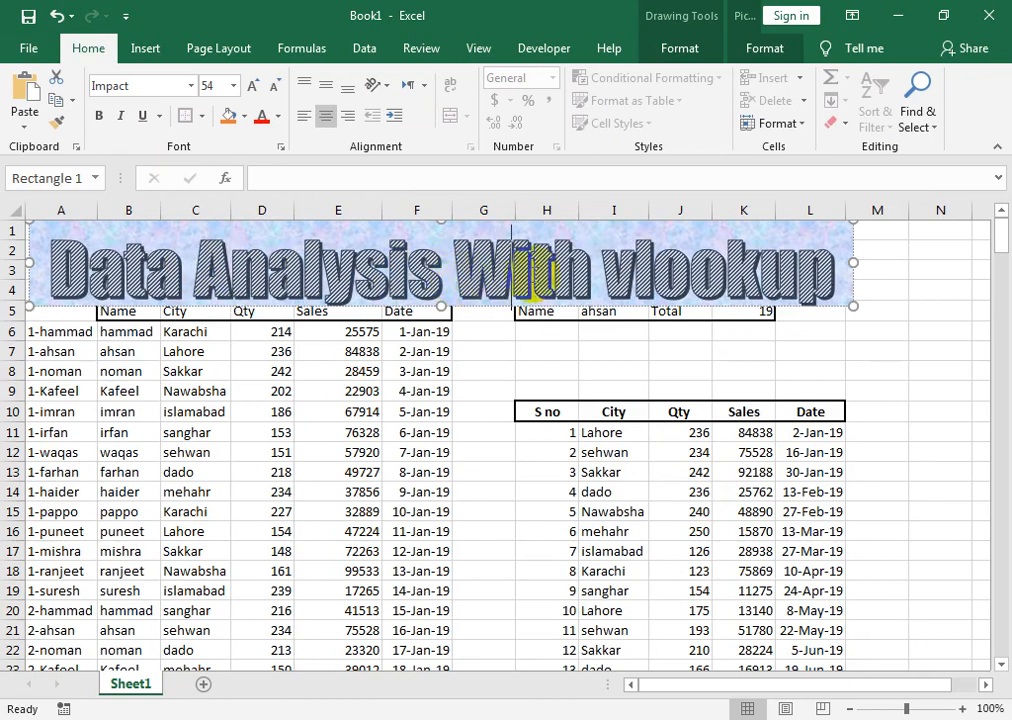
{"action": "left_click_drag", "start_coordinate": [633, 248], "coordinate": [604, 272]}
{"action": "type", "text": "V"}
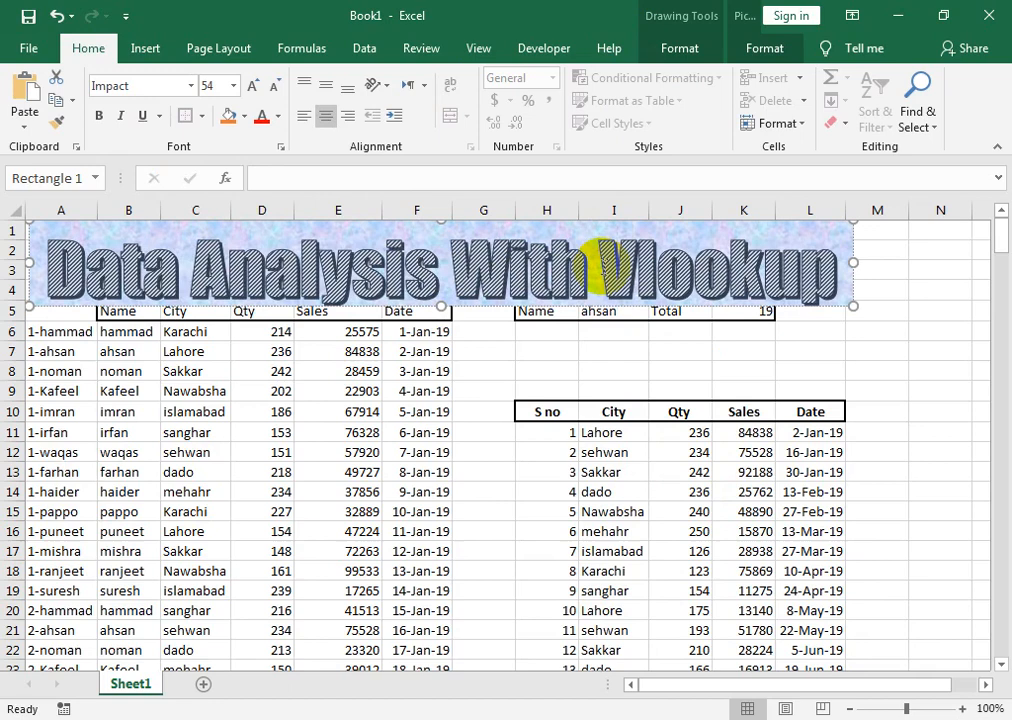
{"action": "left_click", "coordinate": [617, 373]}
{"action": "left_click", "coordinate": [827, 337]}
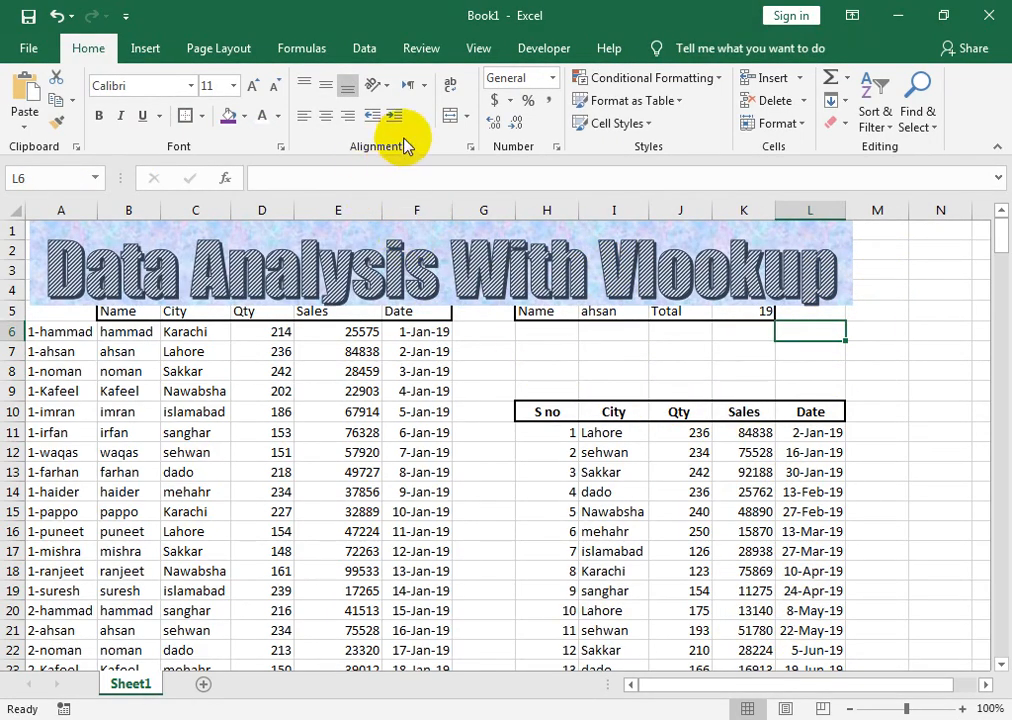
Fill the header rows H10:L10 and B5:F5 with purple and make their text white.
{"action": "left_click", "coordinate": [583, 411]}
{"action": "left_click_drag", "start_coordinate": [565, 411], "coordinate": [823, 404]}
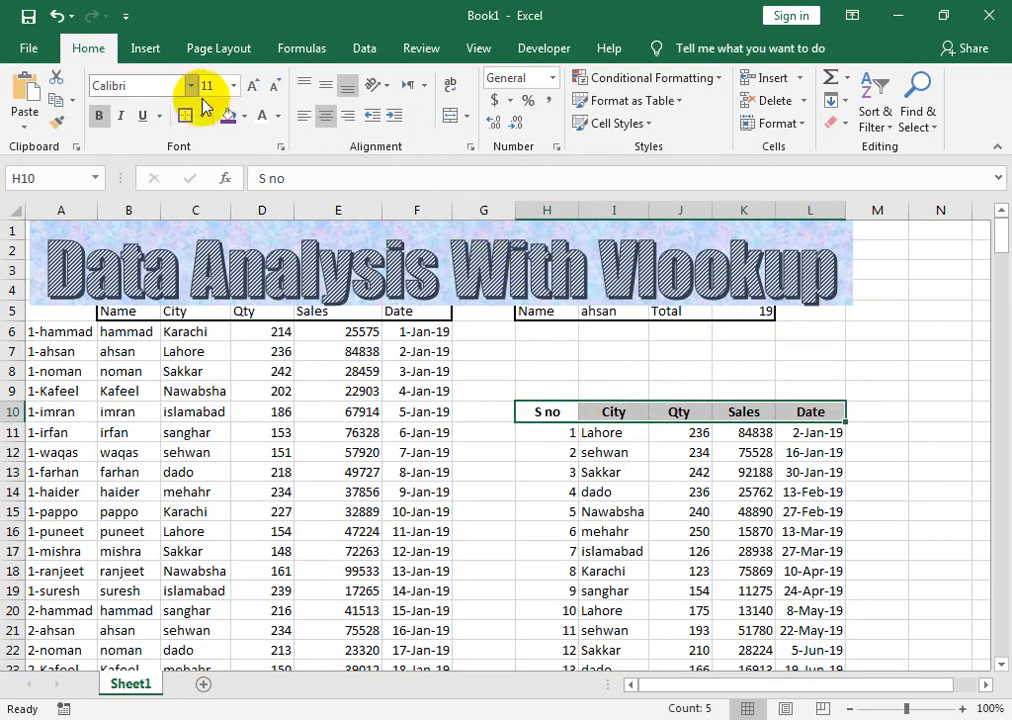
{"action": "left_click", "coordinate": [230, 118]}
{"action": "left_click_drag", "start_coordinate": [398, 316], "coordinate": [102, 313]}
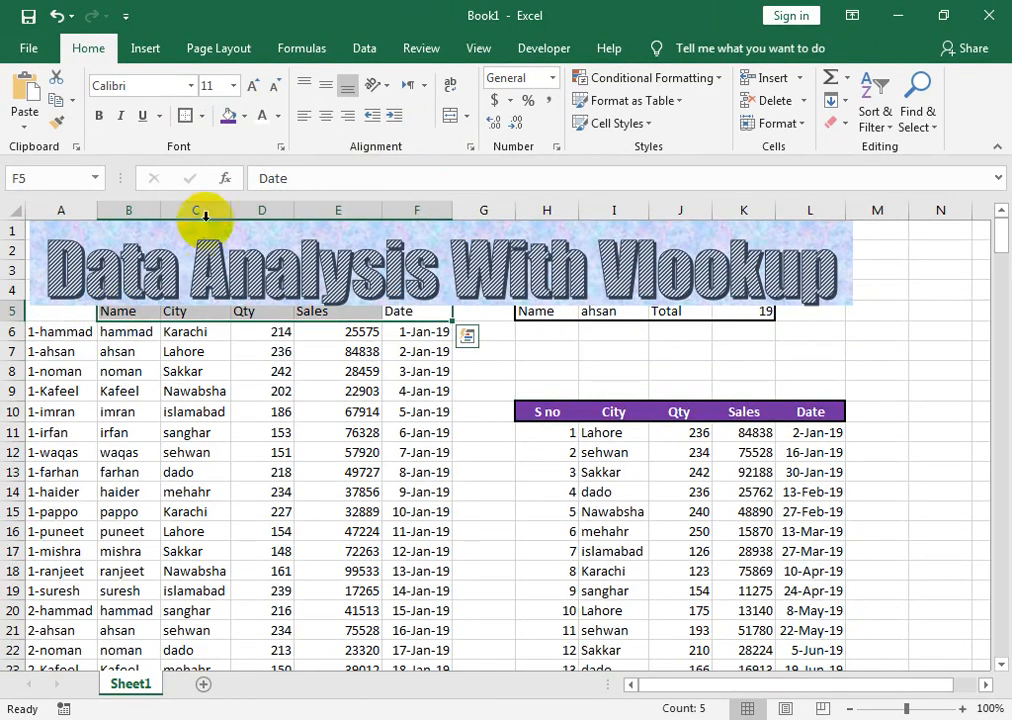
{"action": "left_click", "coordinate": [228, 117]}
Make row 5 taller and set the B5:F5 headers to bold, centred both horizontally and vertically.
{"action": "left_click_drag", "start_coordinate": [9, 321], "coordinate": [12, 340]}
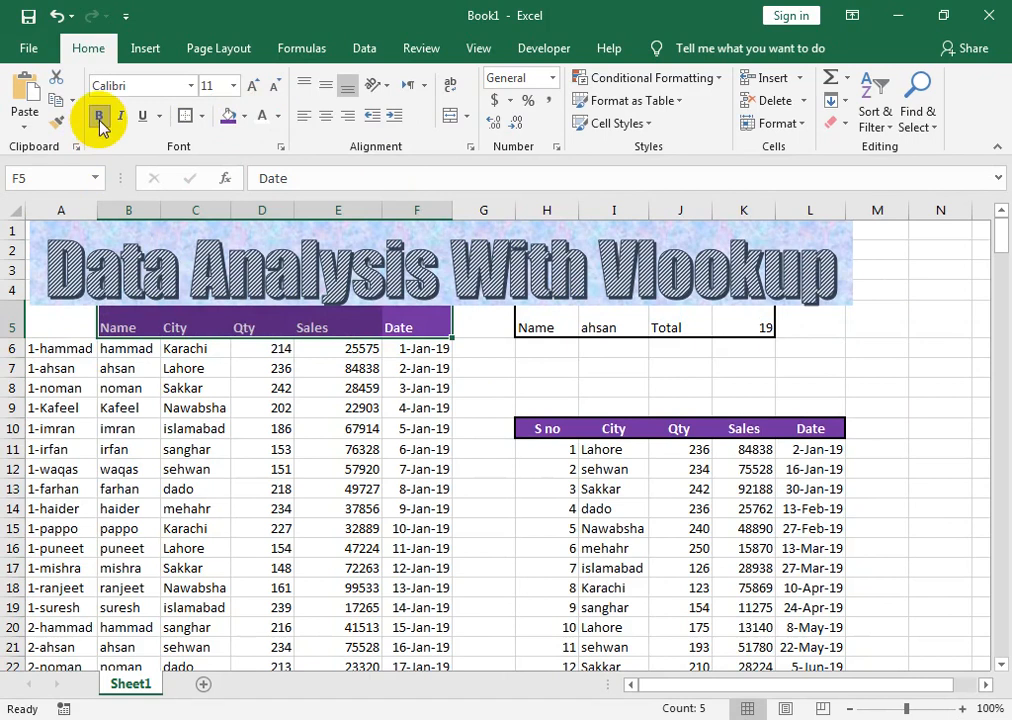
{"action": "left_click", "coordinate": [99, 117]}
{"action": "left_click", "coordinate": [325, 116]}
{"action": "left_click", "coordinate": [325, 87]}
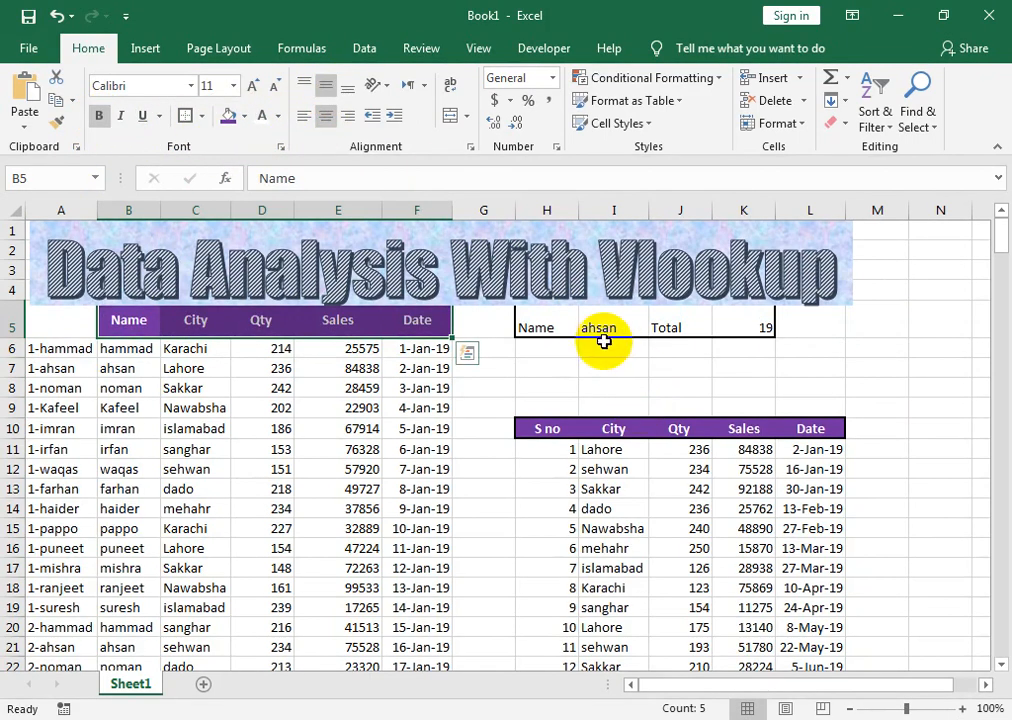
Format the name and total cells H5:K5 as bold, centred both ways, with purple fill and white text.
{"action": "left_click_drag", "start_coordinate": [556, 326], "coordinate": [742, 326]}
{"action": "left_click", "coordinate": [326, 116]}
{"action": "left_click", "coordinate": [330, 90]}
{"action": "left_click", "coordinate": [99, 116]}
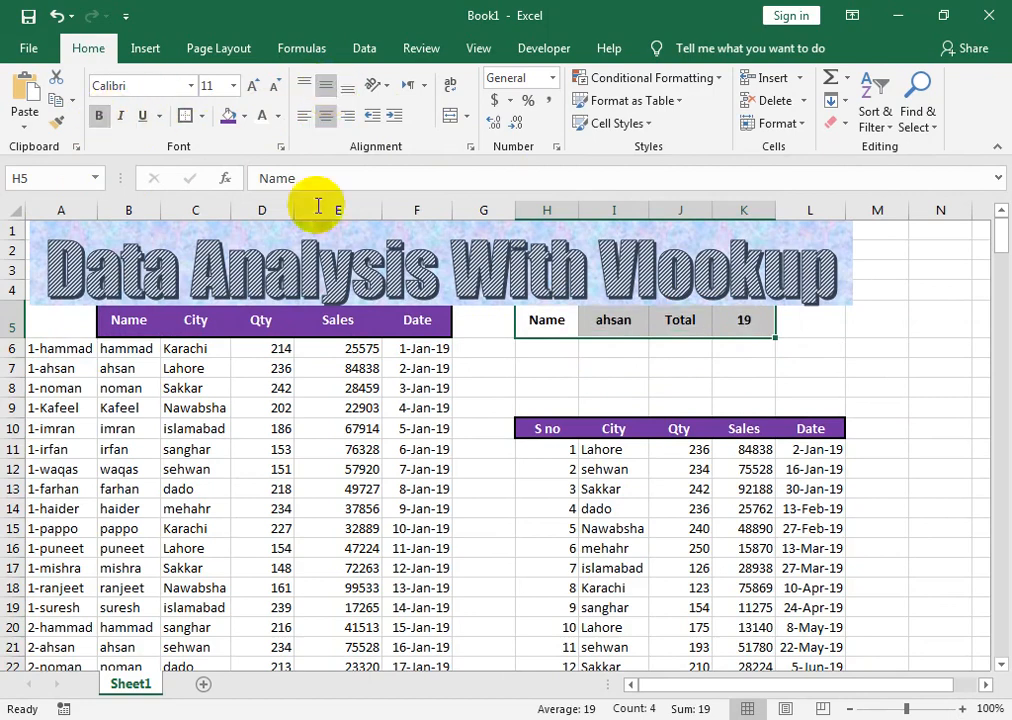
{"action": "left_click", "coordinate": [229, 116]}
{"action": "left_click", "coordinate": [262, 116]}
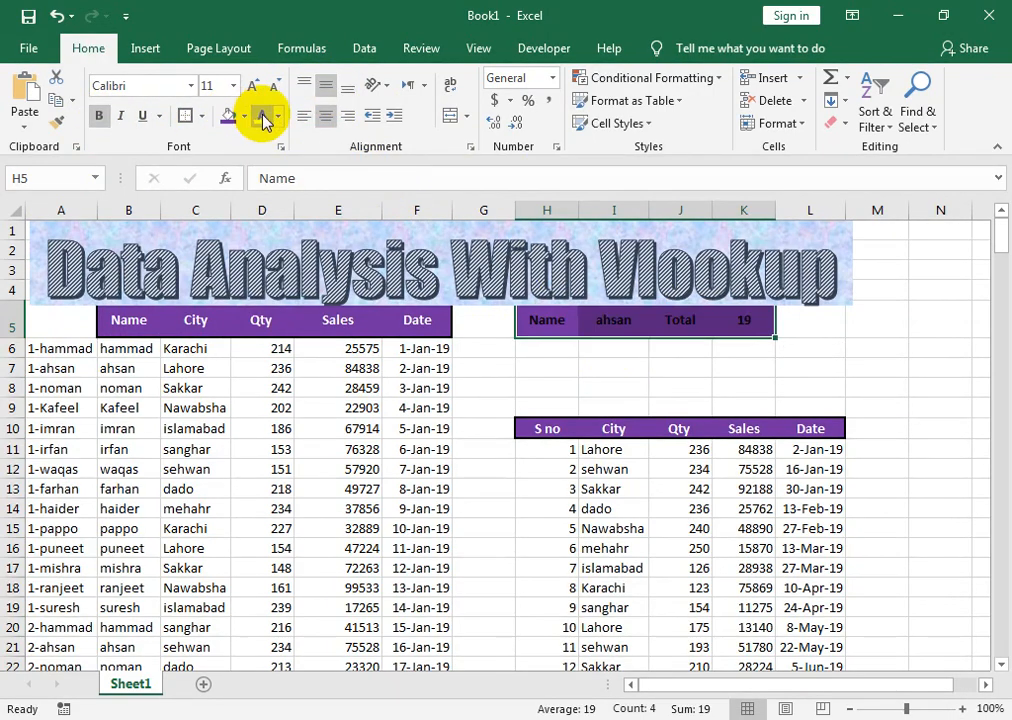
{"action": "left_click", "coordinate": [600, 451]}
{"action": "left_click_drag", "start_coordinate": [483, 367], "coordinate": [858, 398]}
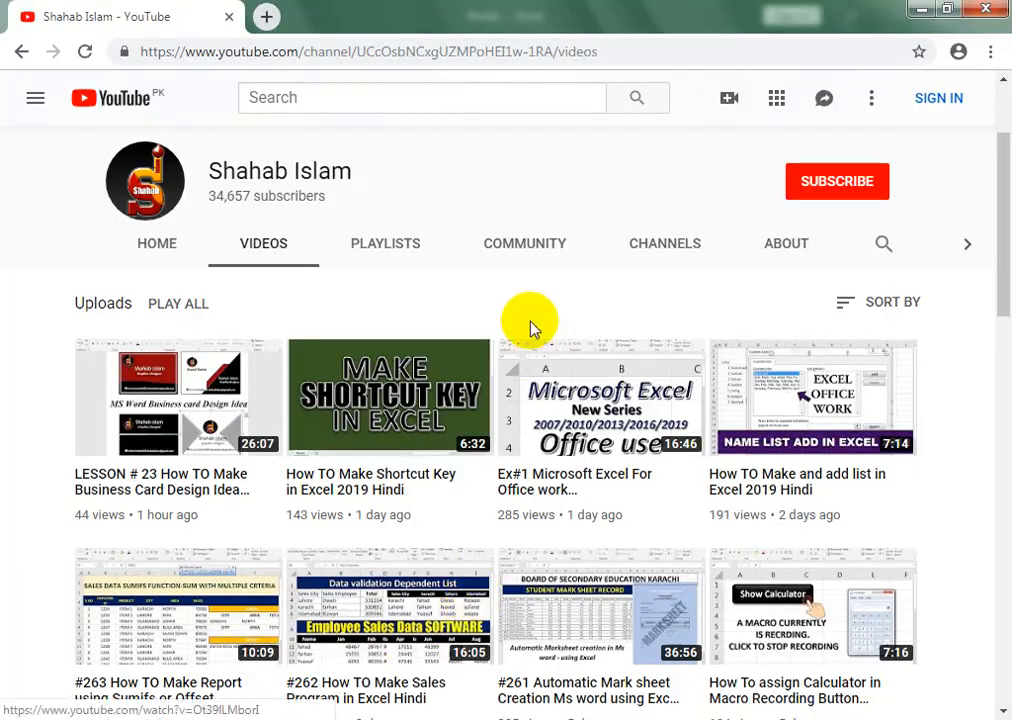
{"action": "left_click_drag", "start_coordinate": [1006, 208], "coordinate": [1001, 113]}
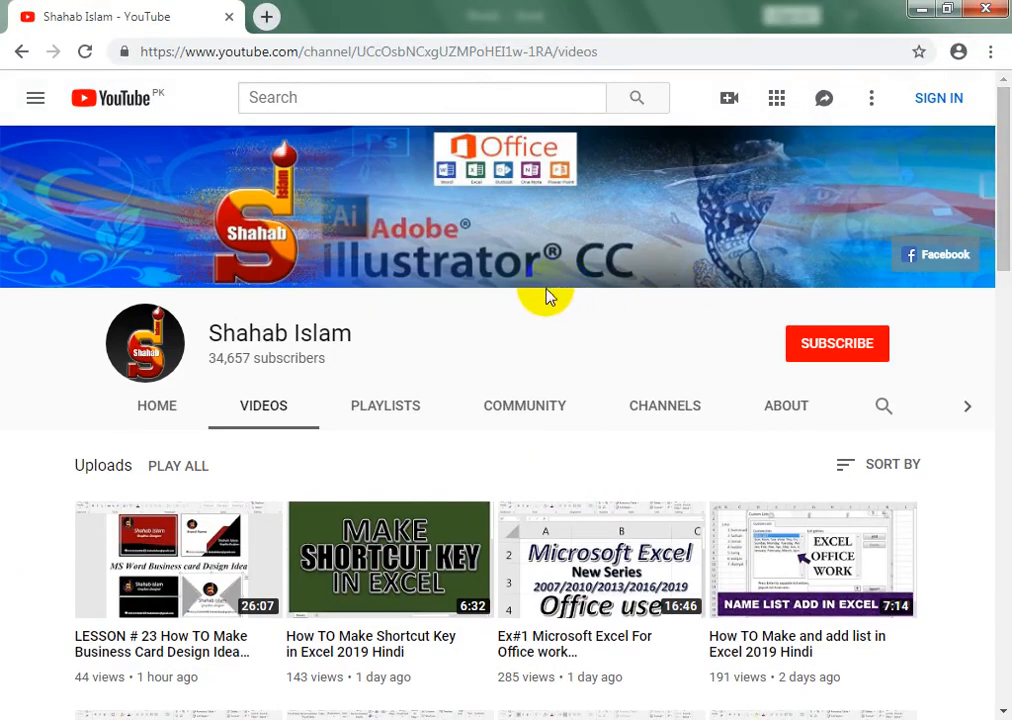